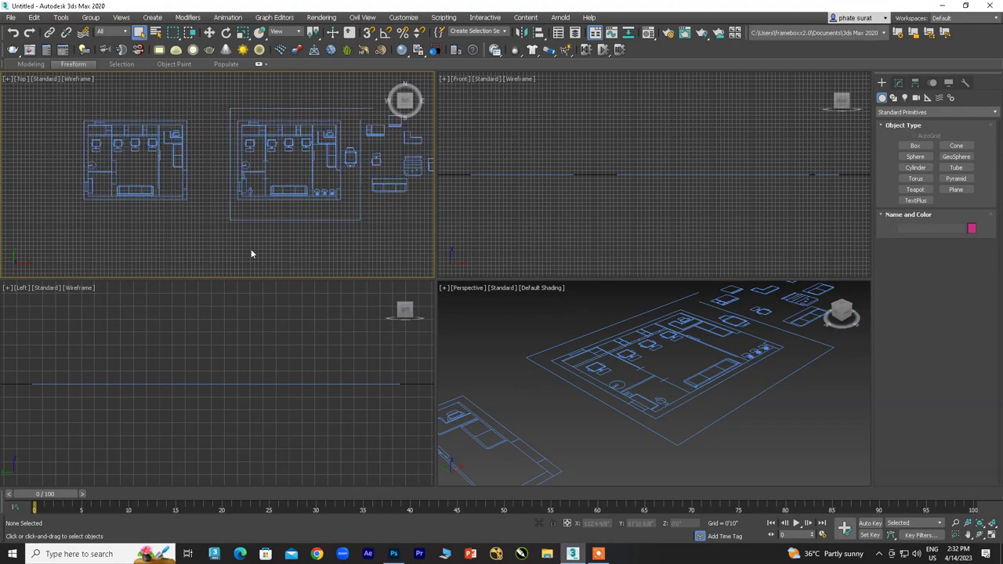
# Step: Maximize the Perspective view and orbit and zoom around the imported floor plan
pyautogui.click(497, 332)
pyautogui.hotkey('alt', 'w')
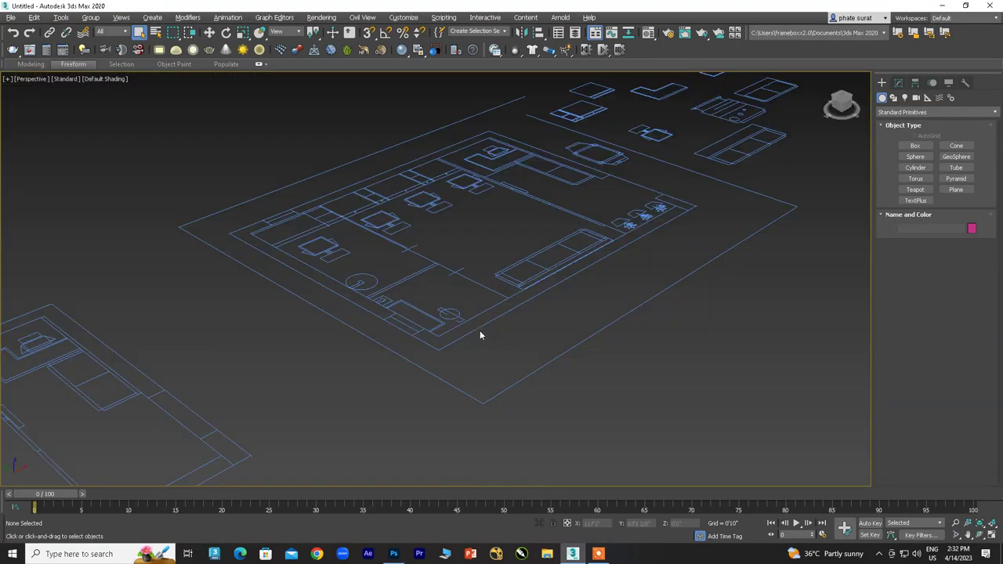
pyautogui.moveTo(560, 413)
pyautogui.keyDown('alt'); pyautogui.mouseDown(button='middle')
pyautogui.moveTo(611, 211)
pyautogui.moveTo(641, 259)
pyautogui.mouseUp(button='middle'); pyautogui.keyUp('alt')
pyautogui.scroll(3, 536, 286)
pyautogui.scroll(-3, 504, 322)
pyautogui.moveTo(499, 320); pyautogui.dragTo(411, 275, button='middle')
pyautogui.scroll(3, 411, 275)
pyautogui.click(358, 289)
# Step: Zoom and pan the perspective view to inspect the bench and furniture layout
pyautogui.scroll(2, 393, 284)
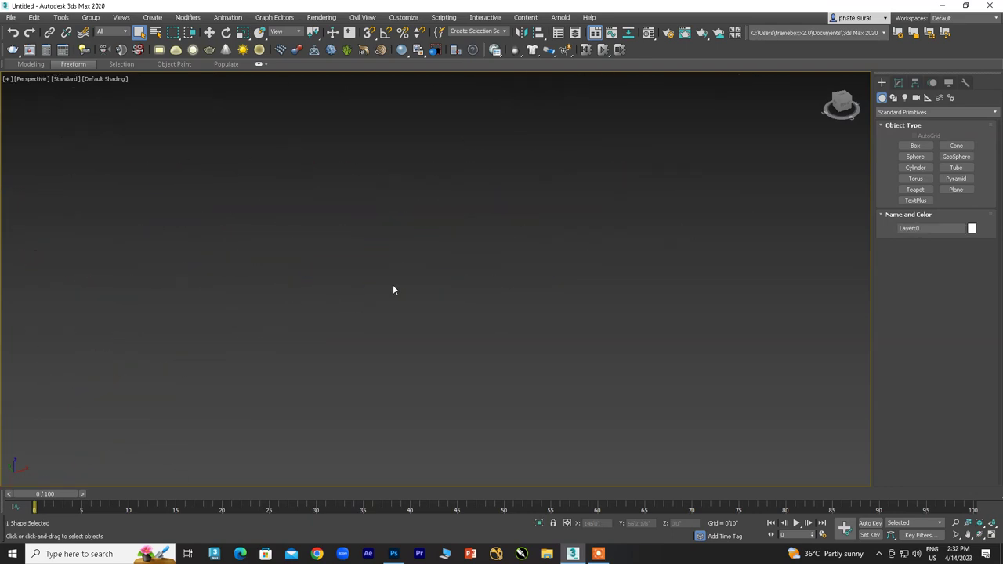
pyautogui.scroll(3, 415, 286)
pyautogui.scroll(-4, 434, 298)
pyautogui.moveTo(567, 235); pyautogui.dragTo(413, 317)
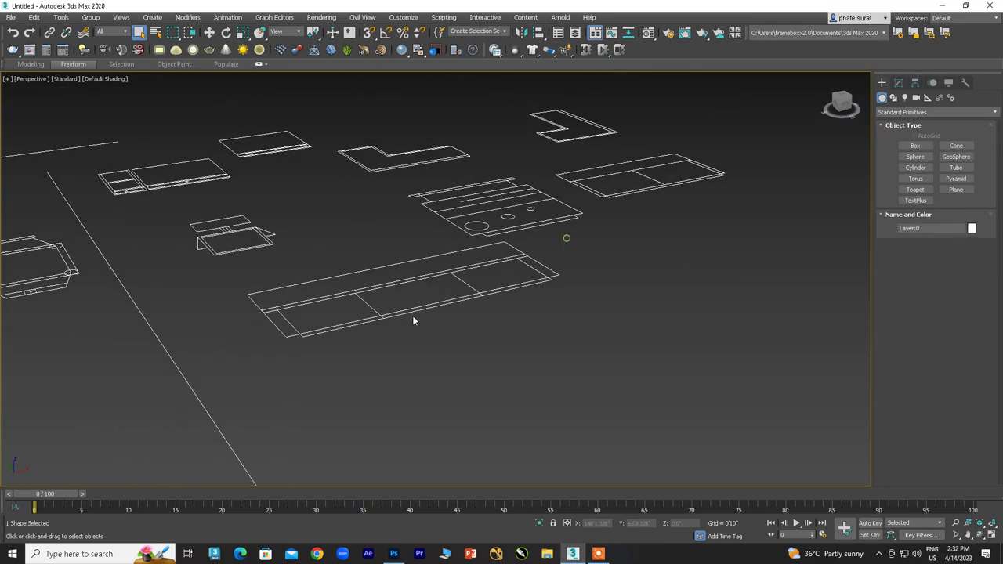
pyautogui.scroll(2, 491, 287)
pyautogui.scroll(-2, 490, 286)
pyautogui.moveTo(491, 286); pyautogui.dragTo(483, 218, button='middle')
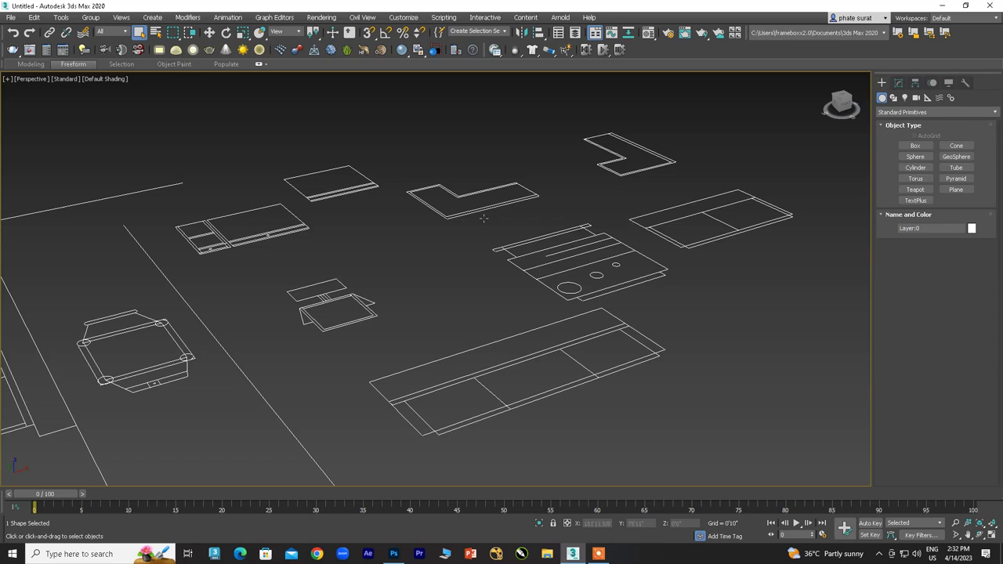
pyautogui.scroll(-2, 483, 327)
pyautogui.scroll(-2, 448, 314)
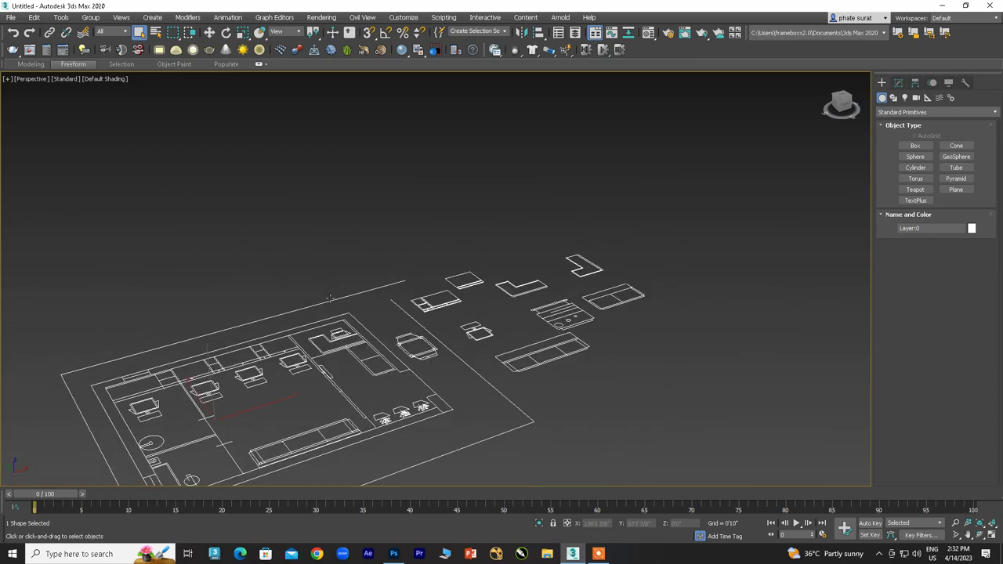
# Step: Restore the four-view layout, maximize the Top view, and zoom and pan onto the sofa
pyautogui.hotkey('alt', 'w')
pyautogui.click(161, 232)
pyautogui.hotkey('alt', 'w')
pyautogui.scroll(2, 439, 298)
pyautogui.scroll(4, 503, 324)
pyautogui.scroll(2, 502, 324)
pyautogui.moveTo(502, 324); pyautogui.dragTo(522, 217, button='middle')
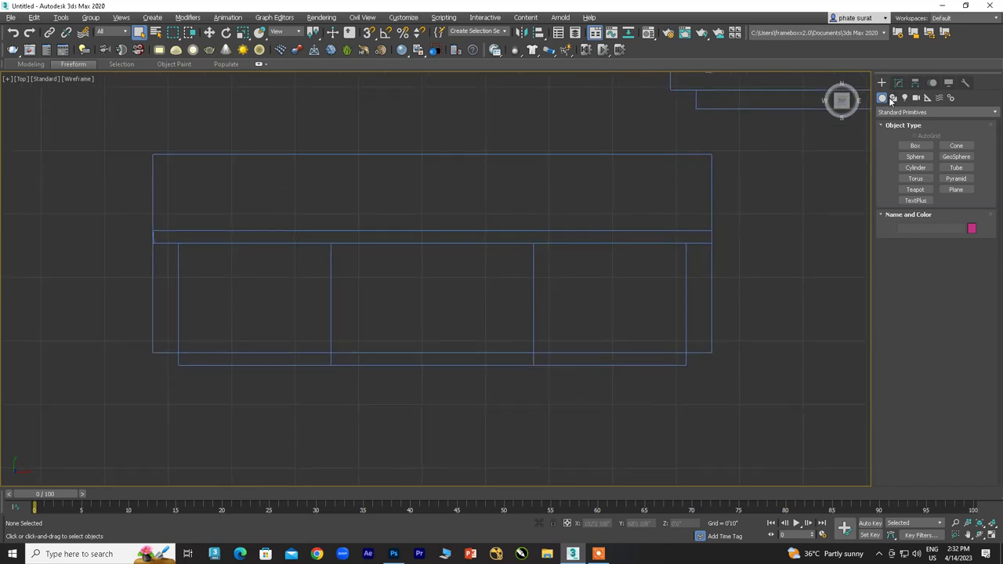
# Step: With vertex snap on, trace the sofa back's four corners as a closed Line spline
pyautogui.click(893, 99)
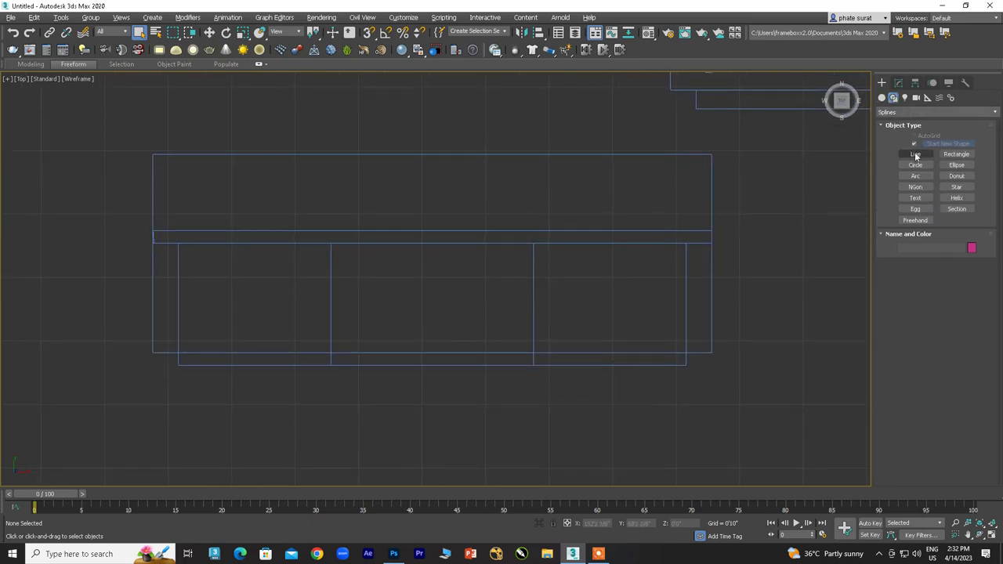
pyautogui.click(915, 156)
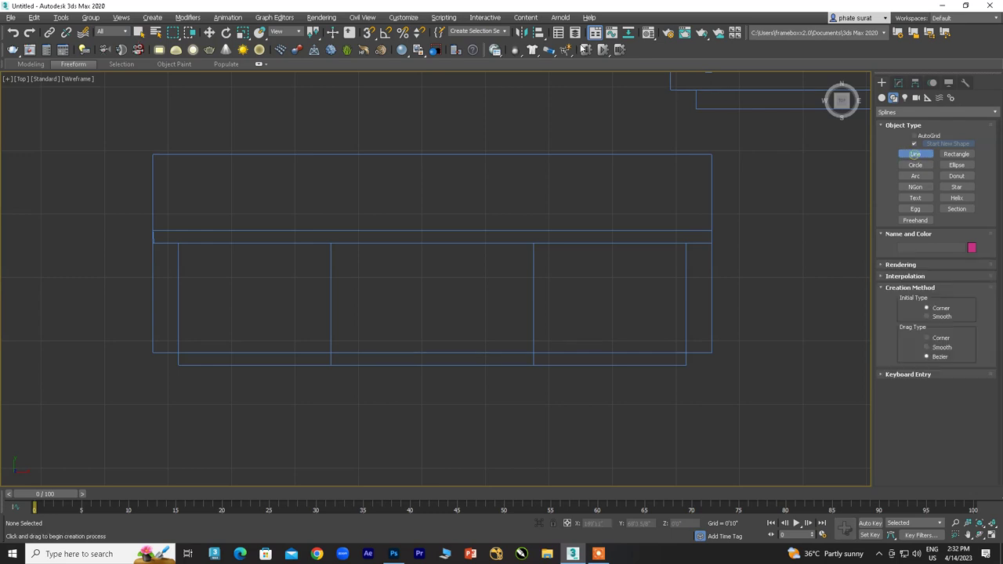
pyautogui.click(370, 33)
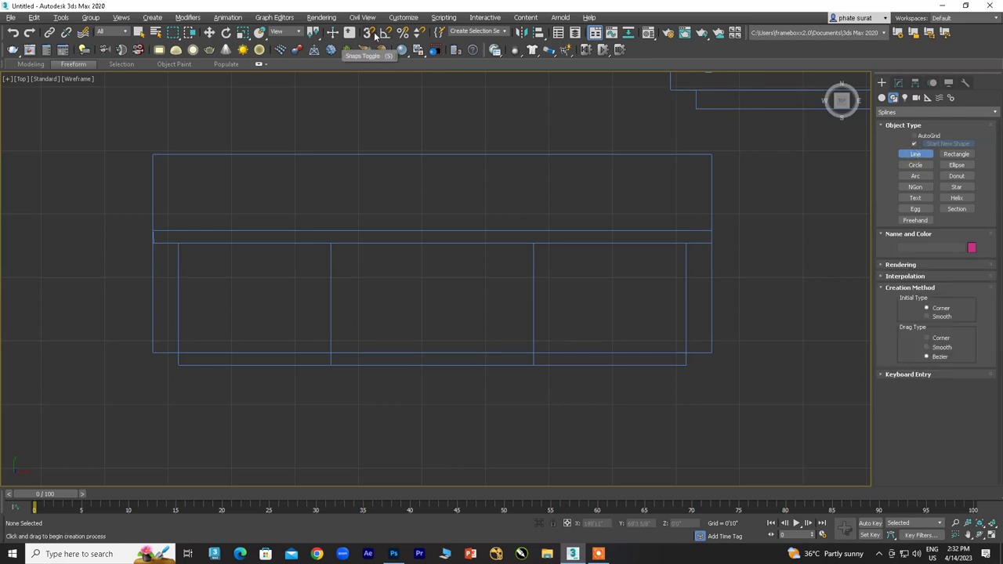
pyautogui.click(150, 154)
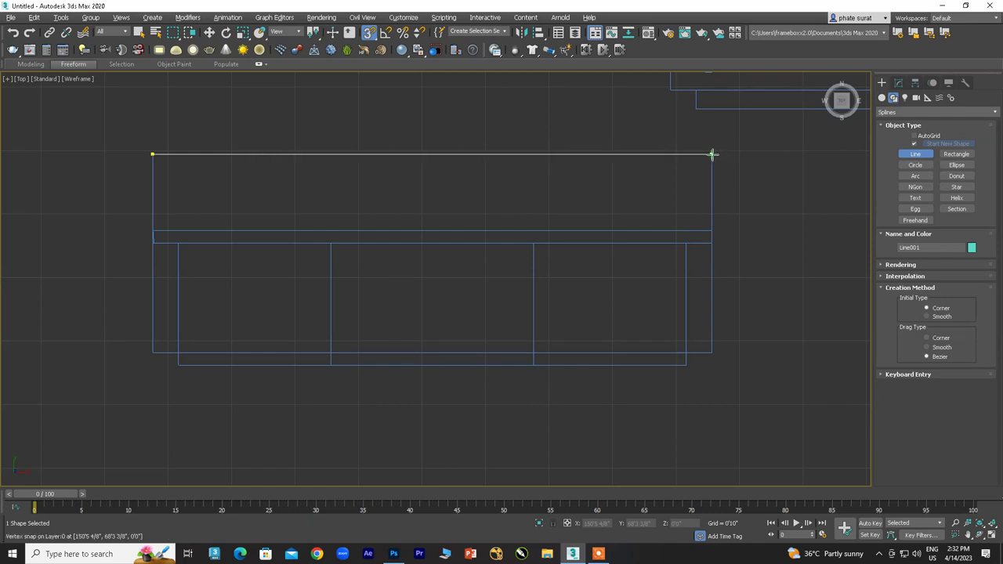
pyautogui.click(711, 231)
pyautogui.click(152, 231)
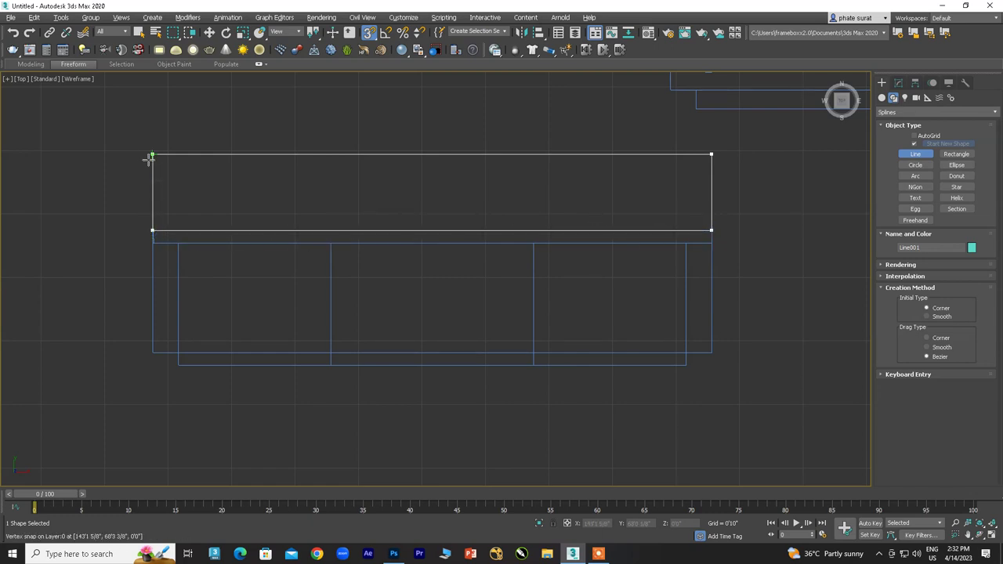
pyautogui.click(151, 155)
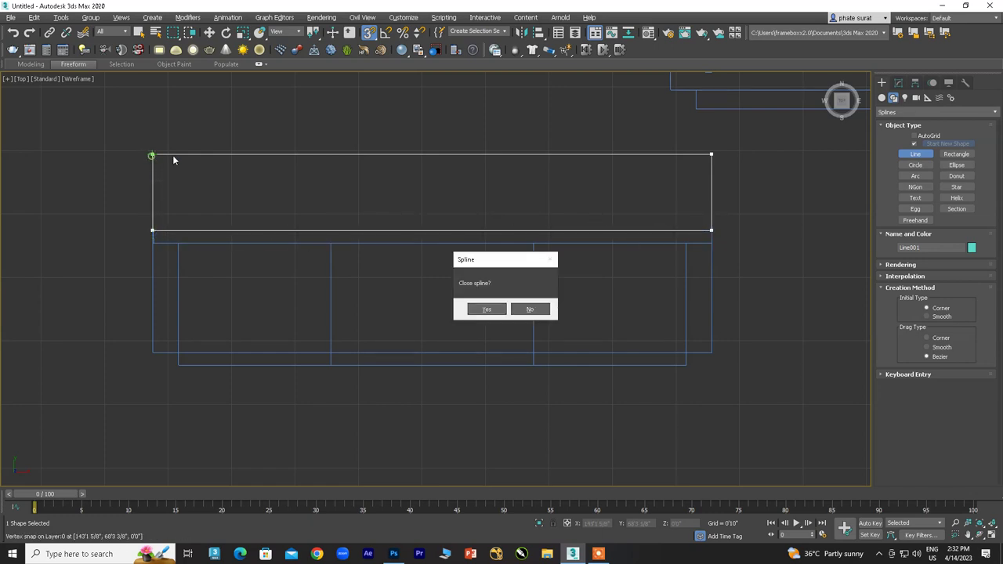
pyautogui.click(488, 310)
# Step: Add an Extrude modifier to the back outline with Amount 2
pyautogui.click(898, 82)
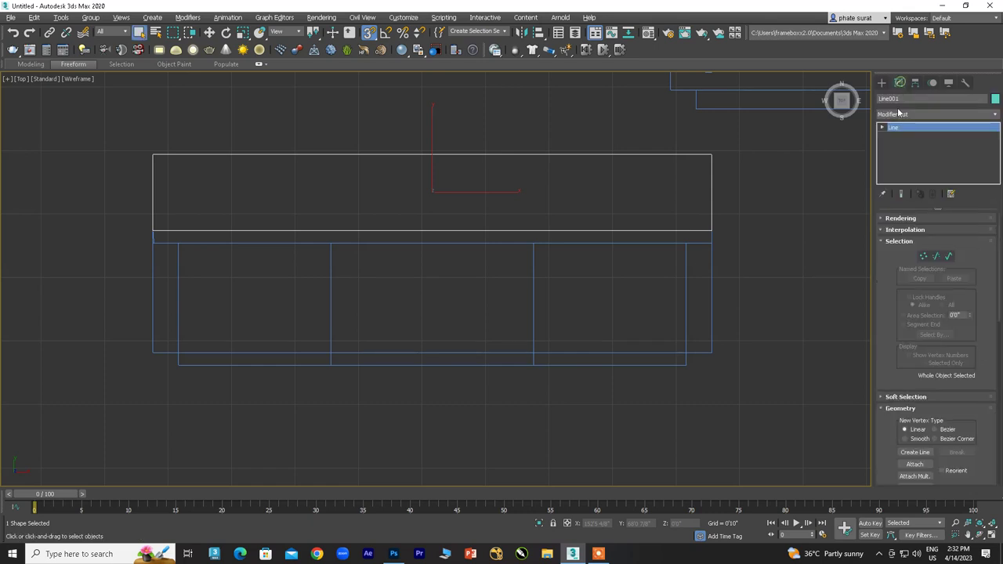
pyautogui.click(898, 115)
pyautogui.write('ext')
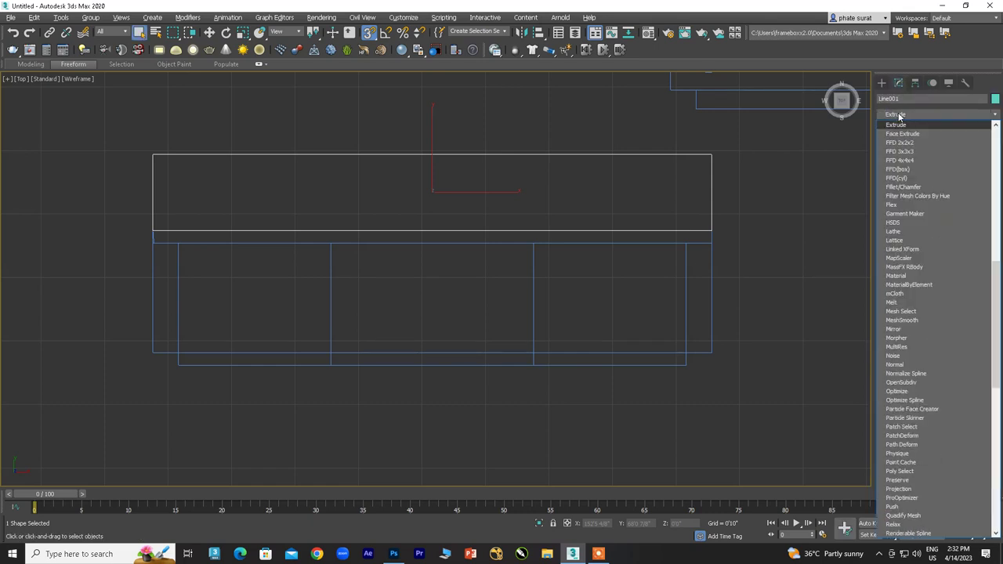
pyautogui.press('Return')
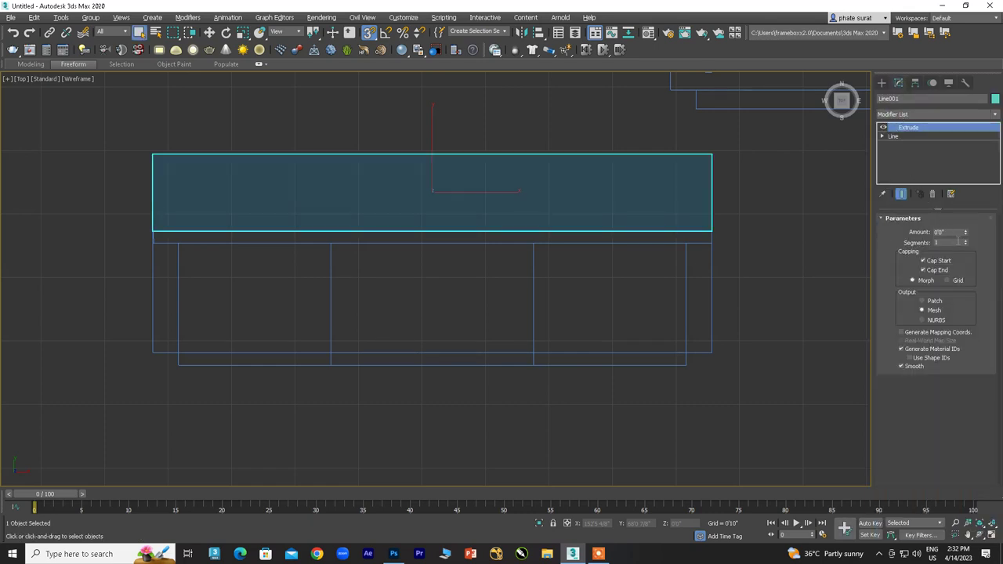
pyautogui.write('2')
pyautogui.press('Return')
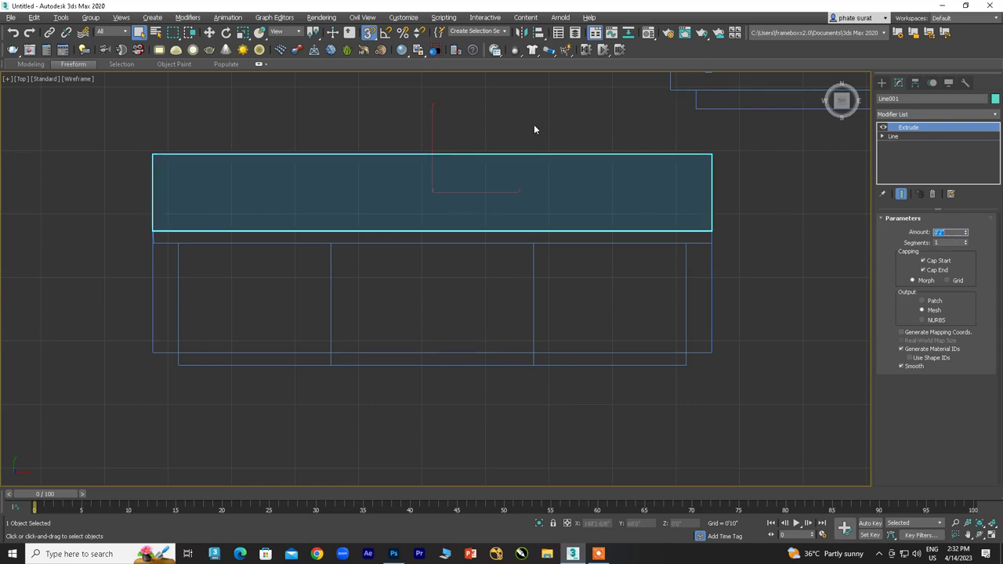
pyautogui.click(506, 119)
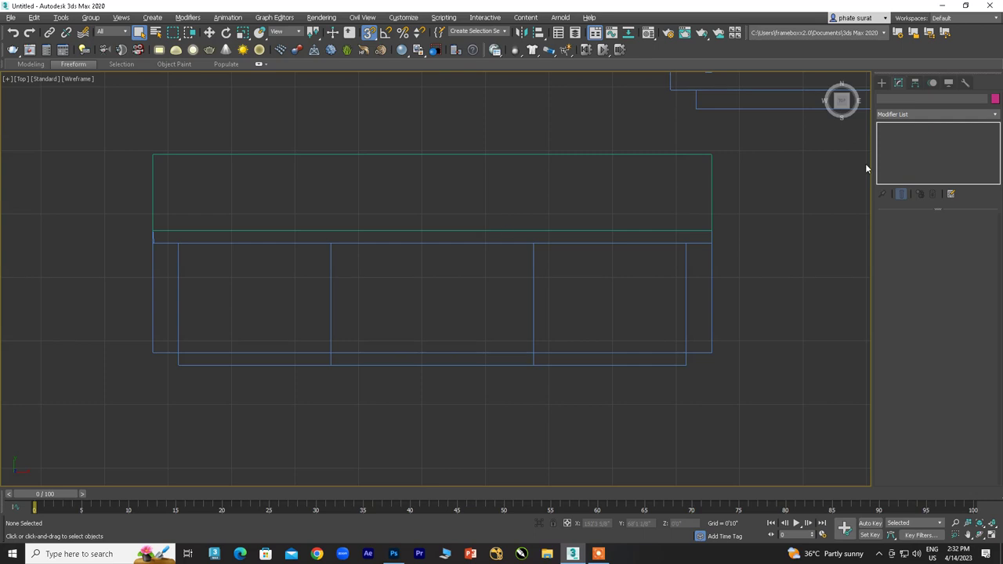
pyautogui.click(881, 83)
# Step: Trace the thin strip below the sofa back as a closed Line spline
pyautogui.click(893, 97)
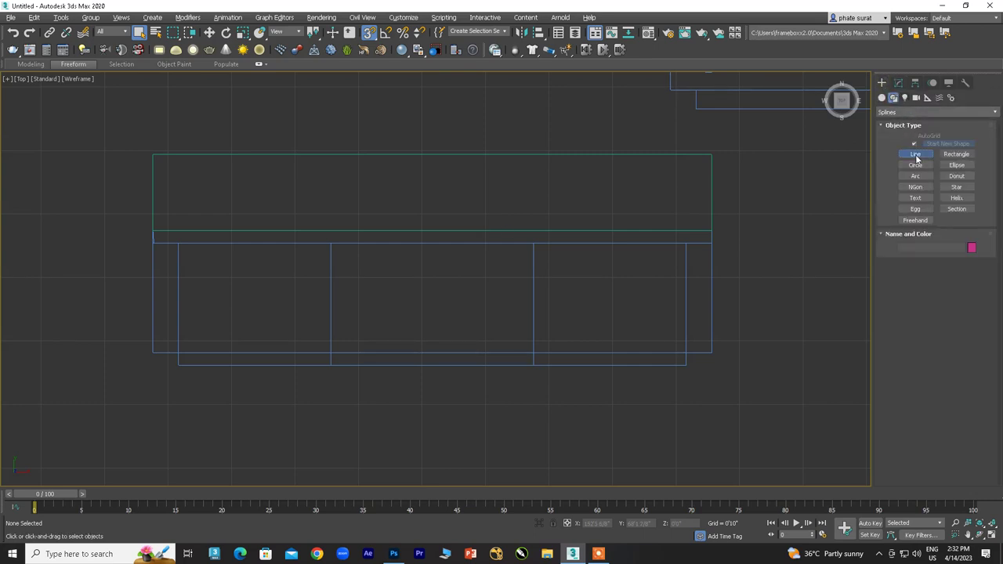
pyautogui.click(916, 155)
pyautogui.click(151, 231)
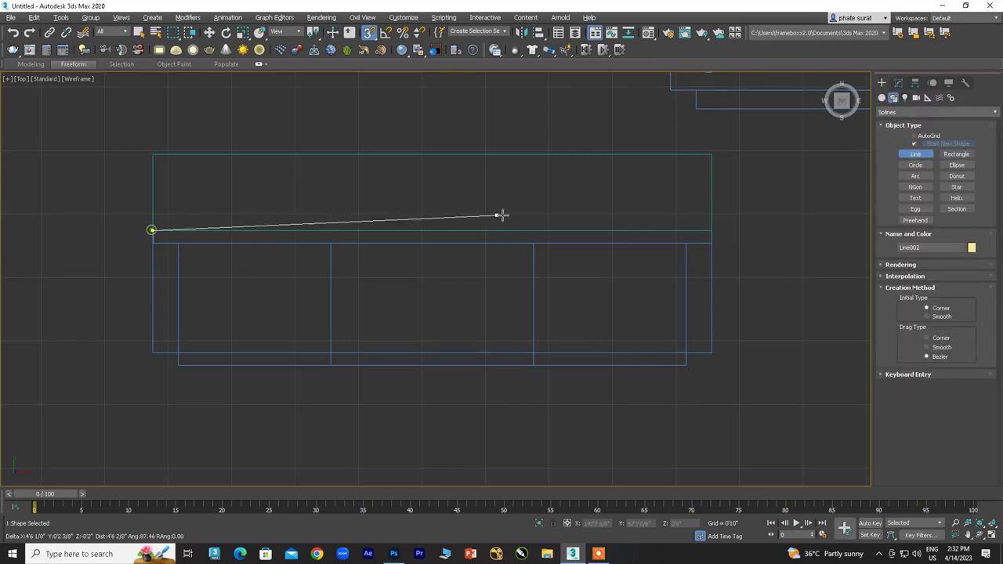
pyautogui.click(710, 243)
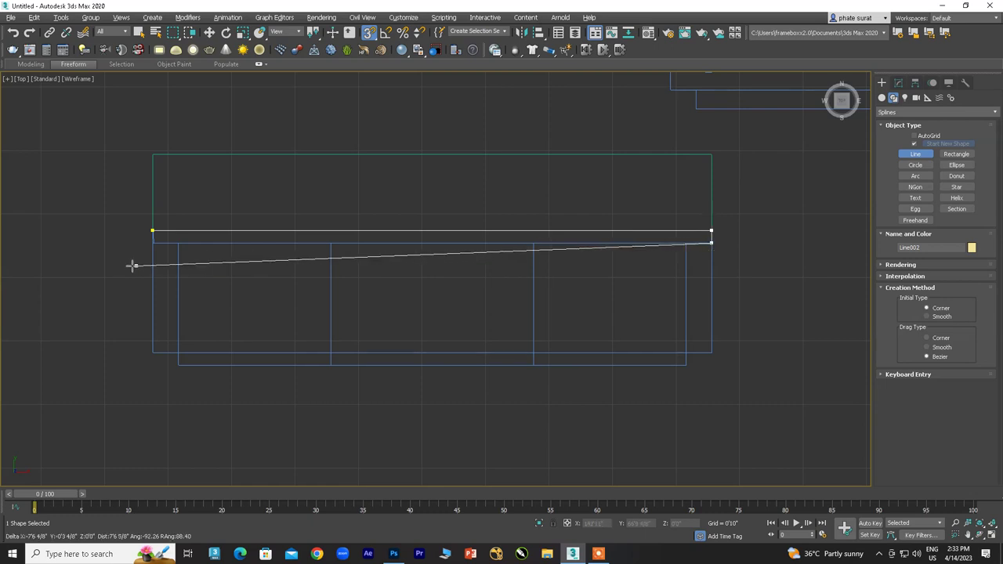
pyautogui.click(152, 231)
pyautogui.click(487, 310)
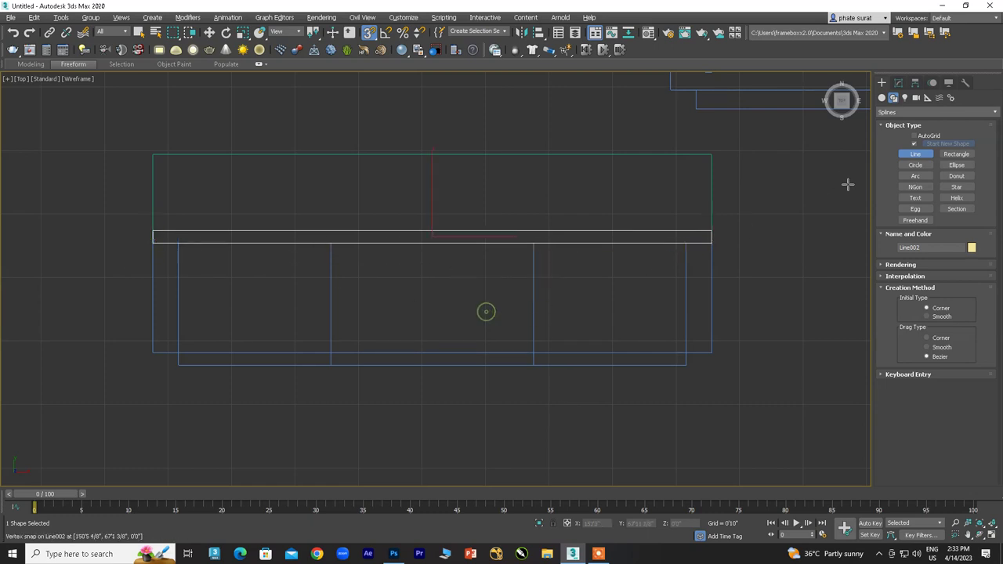
# Step: Trace the right armrest's corners as a closed spline, Line003
pyautogui.click(711, 244)
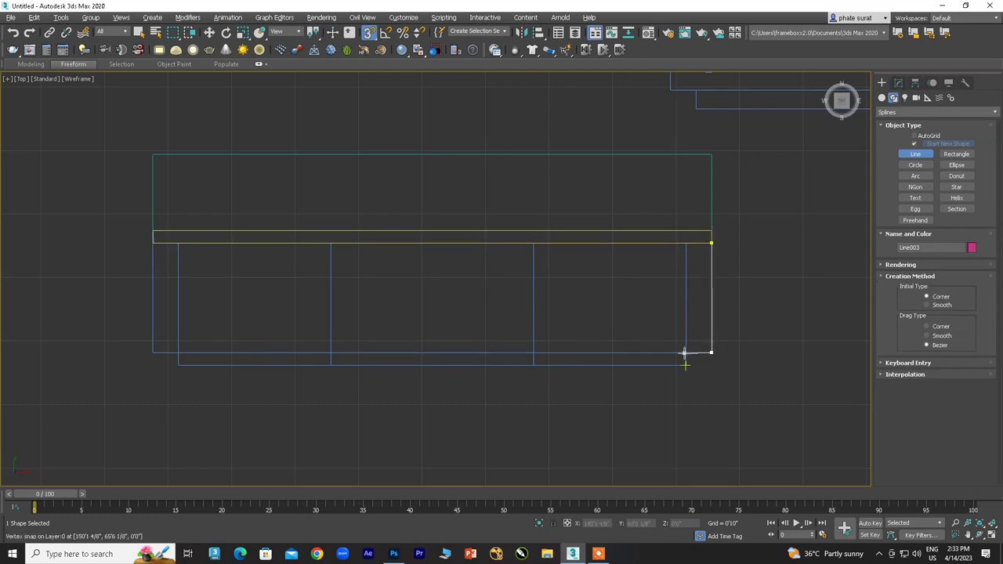
pyautogui.click(711, 354)
pyautogui.scroll(5, 697, 358)
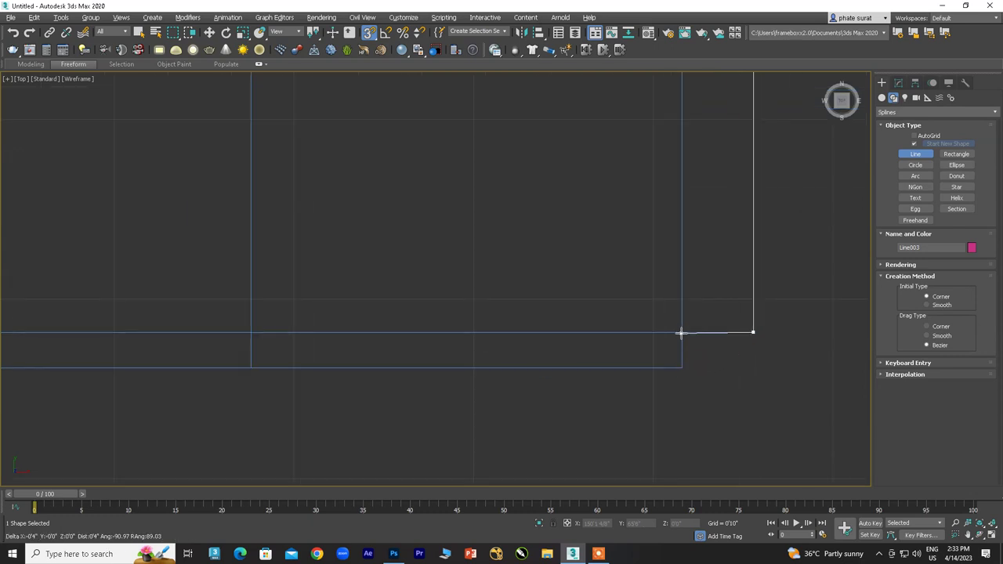
pyautogui.click(680, 332)
pyautogui.scroll(-3, 667, 240)
pyautogui.moveTo(673, 234); pyautogui.dragTo(666, 323, button='middle')
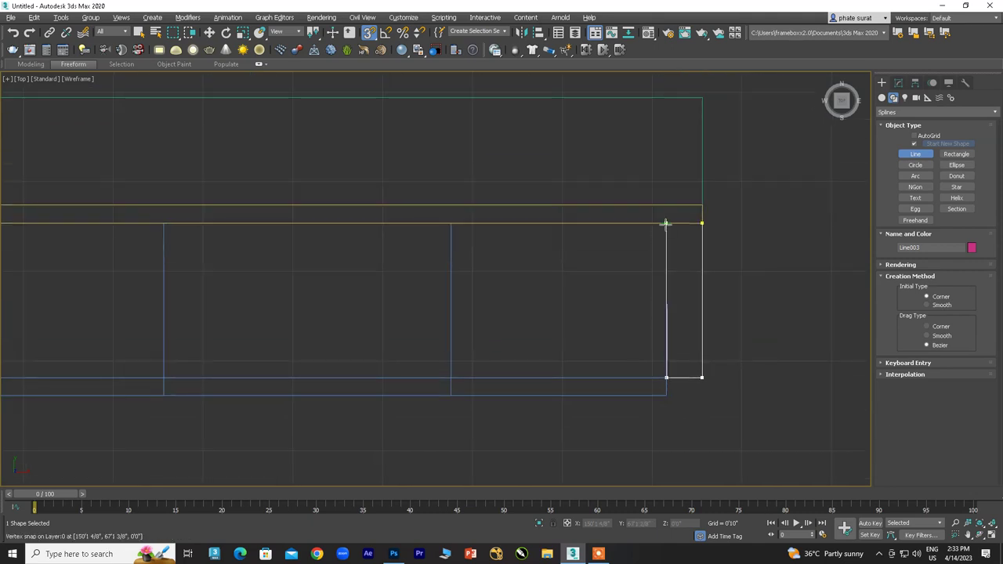
pyautogui.click(701, 223)
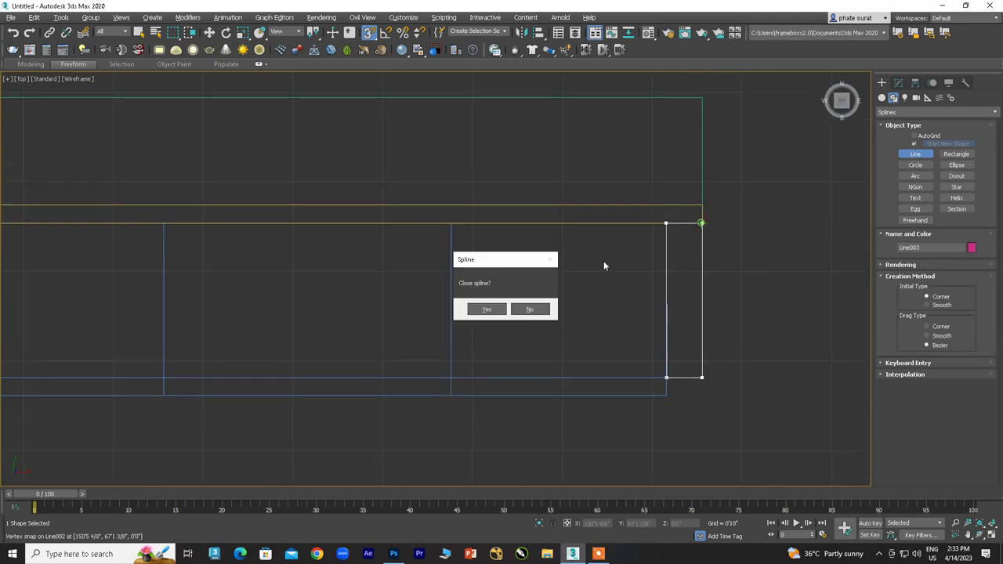
pyautogui.click(487, 311)
pyautogui.scroll(-3, 481, 307)
pyautogui.moveTo(325, 313); pyautogui.dragTo(373, 318, button='middle')
pyautogui.scroll(3, 374, 318)
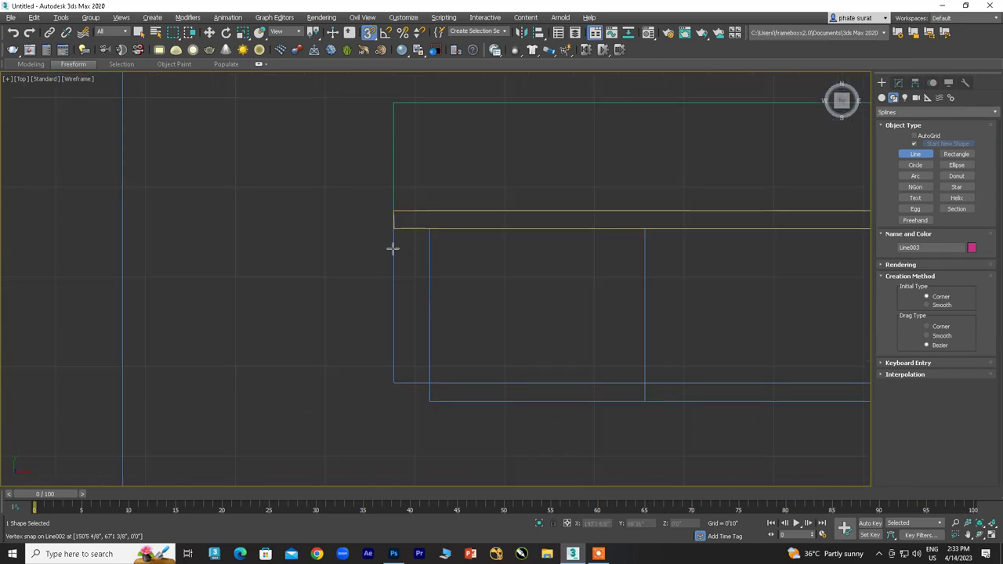
# Step: Trace the left armrest's four corners as a closed spline
pyautogui.click(392, 228)
pyautogui.click(430, 228)
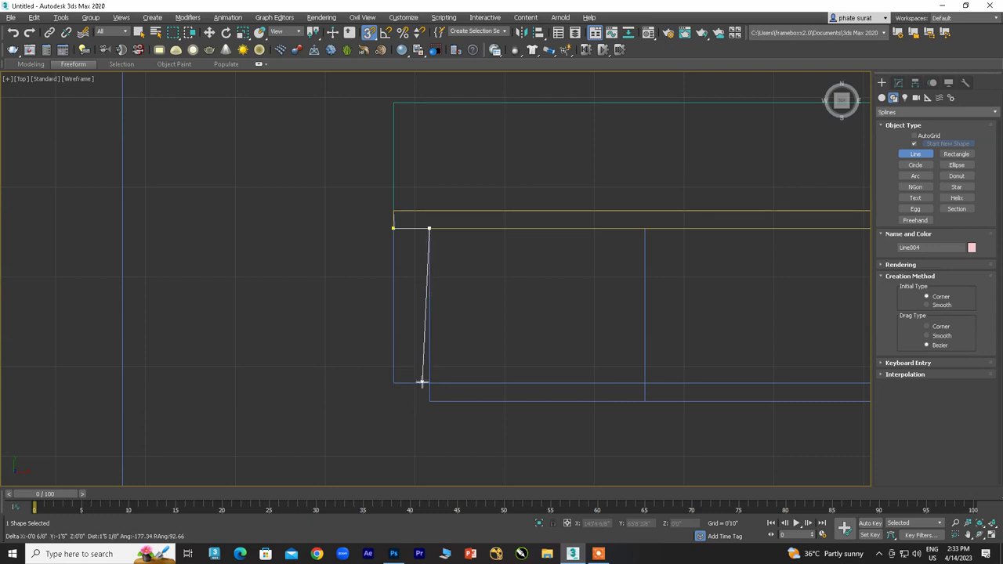
pyautogui.click(430, 383)
pyautogui.click(393, 384)
pyautogui.click(384, 237)
pyautogui.click(480, 309)
pyautogui.scroll(-2, 504, 314)
pyautogui.moveTo(520, 291); pyautogui.dragTo(364, 245, button='middle')
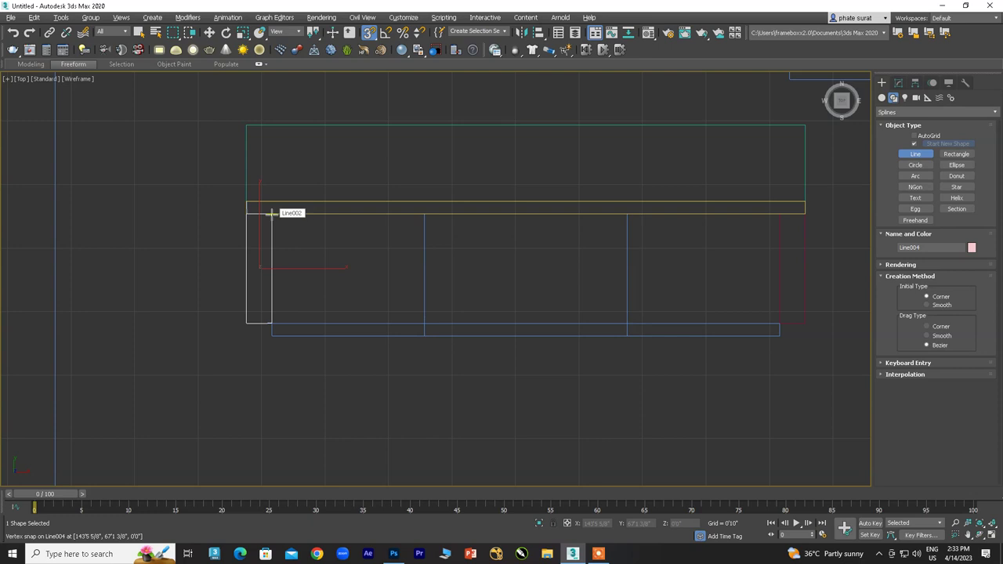
# Step: Trace the sofa's seat area rectangle as a closed spline
pyautogui.click(271, 213)
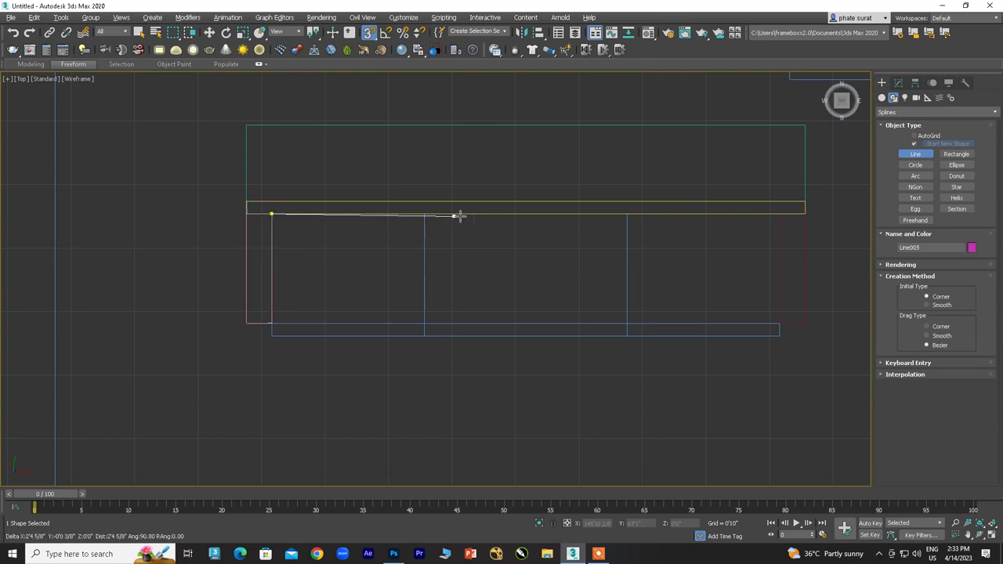
pyautogui.click(779, 214)
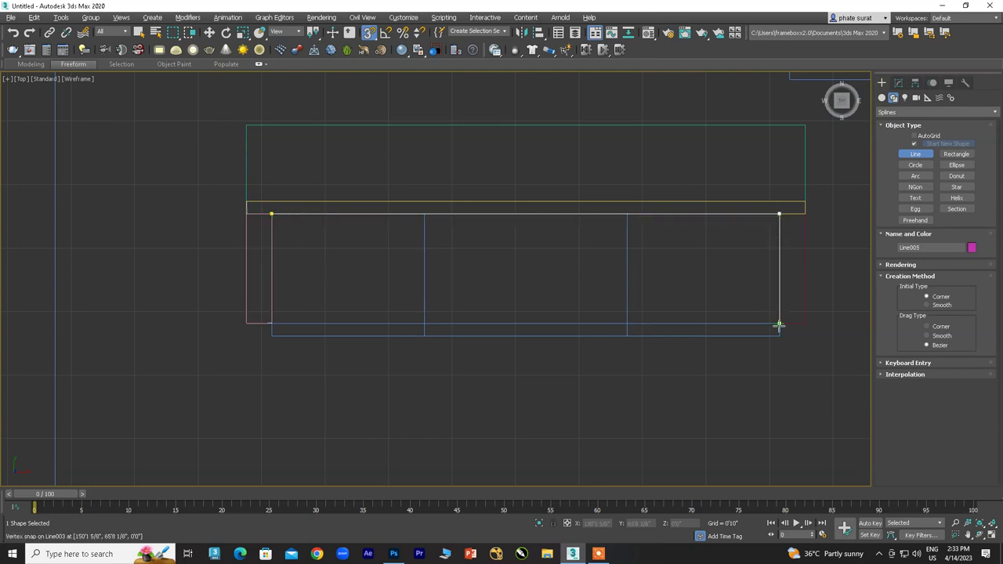
pyautogui.click(779, 322)
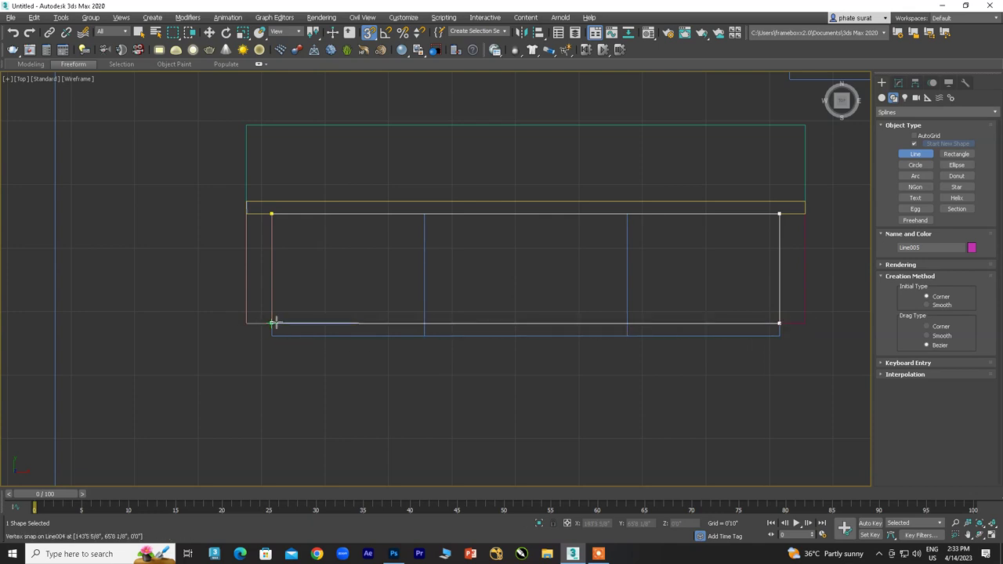
pyautogui.click(271, 322)
pyautogui.click(271, 214)
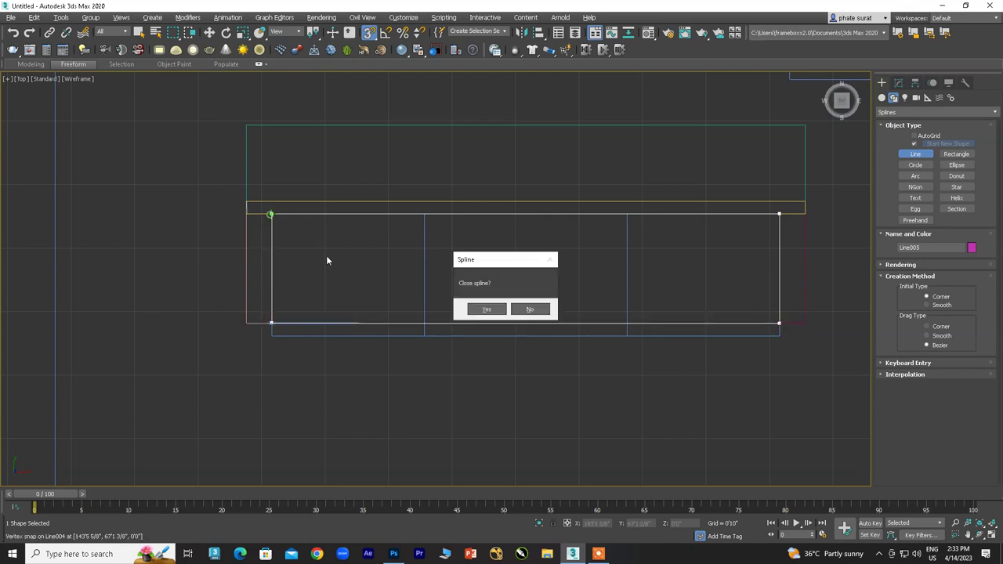
pyautogui.click(487, 309)
pyautogui.scroll(2, 470, 333)
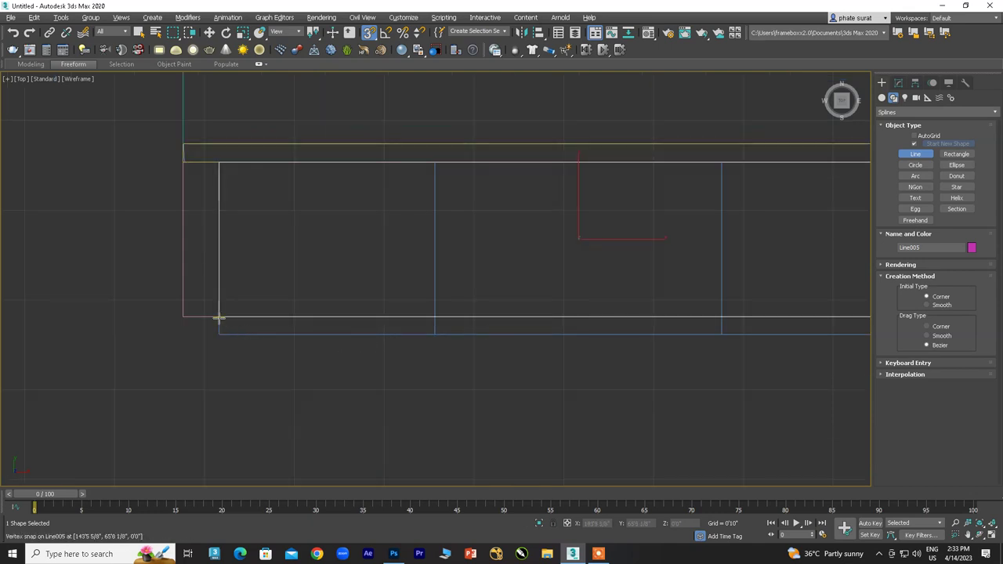
# Step: Trace the front seat strip as a closed spline, ending at Line006
pyautogui.click(220, 335)
pyautogui.scroll(-2, 475, 332)
pyautogui.scroll(2, 630, 341)
pyautogui.click(637, 335)
pyautogui.scroll(-1, 426, 340)
pyautogui.moveTo(425, 340); pyautogui.dragTo(565, 341, button='middle')
pyautogui.click(369, 333)
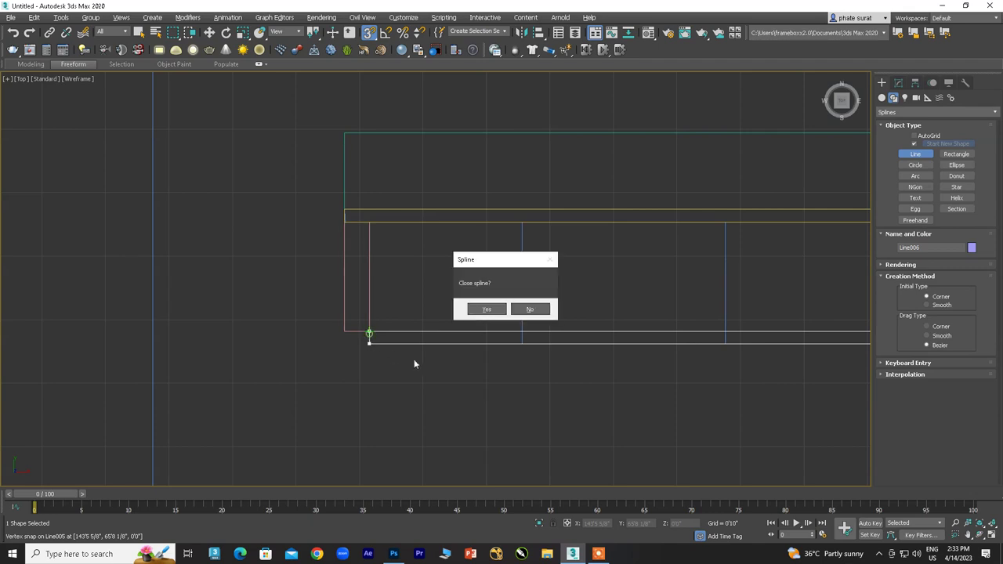
pyautogui.click(486, 309)
pyautogui.scroll(-3, 560, 298)
pyautogui.scroll(1, 611, 289)
pyautogui.moveTo(611, 289); pyautogui.dragTo(396, 329, button='middle')
pyautogui.scroll(2, 392, 313)
pyautogui.scroll(-3, 389, 250)
pyautogui.scroll(1, 390, 343)
pyautogui.scroll(2, 387, 334)
pyautogui.scroll(-1, 386, 347)
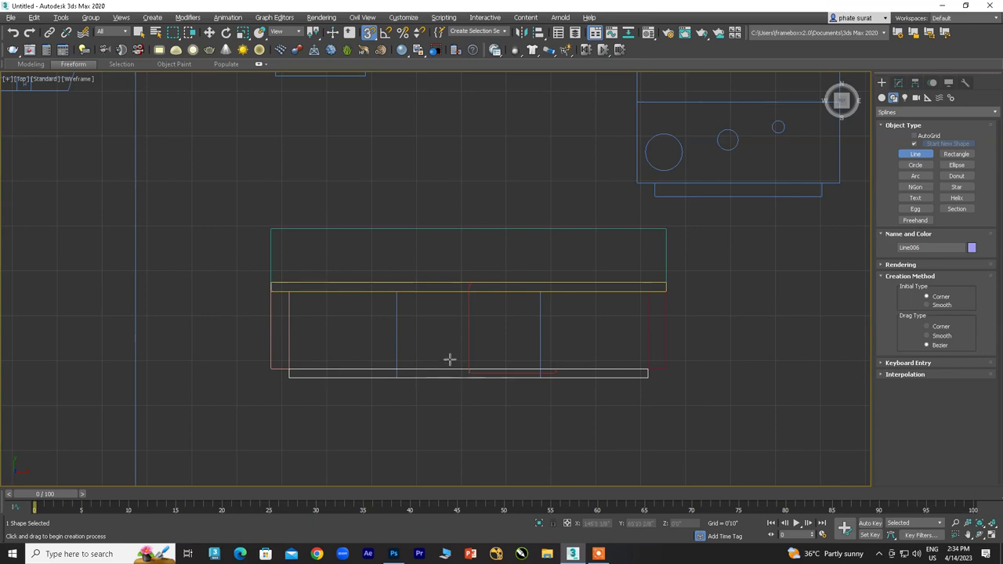
# Step: Exit the Line tool and orbit the maximized perspective view around the traced outlines
pyautogui.hotkey('alt', 'w')
pyautogui.hotkey('alt', 'w')
pyautogui.scroll(5, 554, 374)
pyautogui.scroll(3, 520, 358)
pyautogui.scroll(-2, 470, 329)
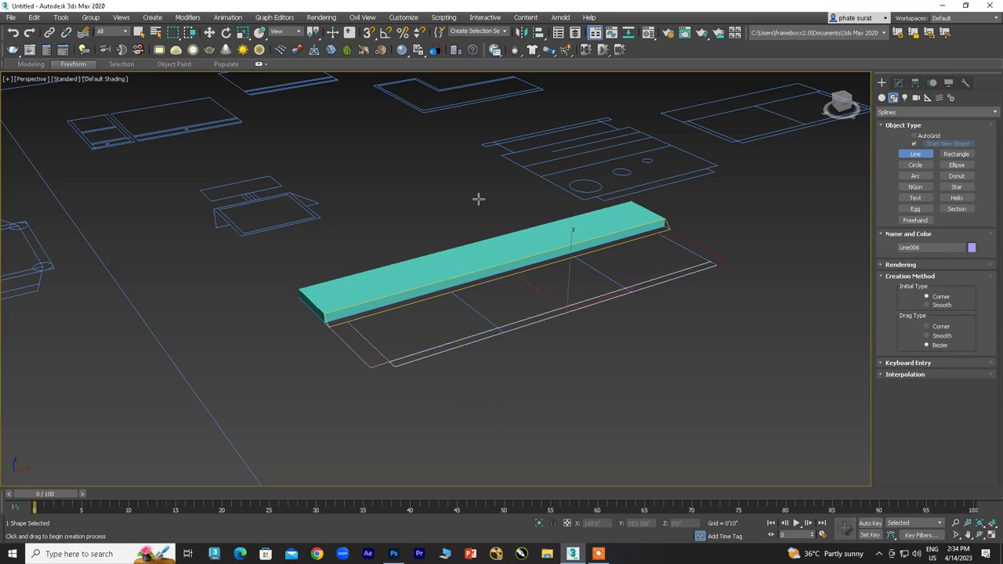
pyautogui.press('w')
pyautogui.scroll(2, 533, 333)
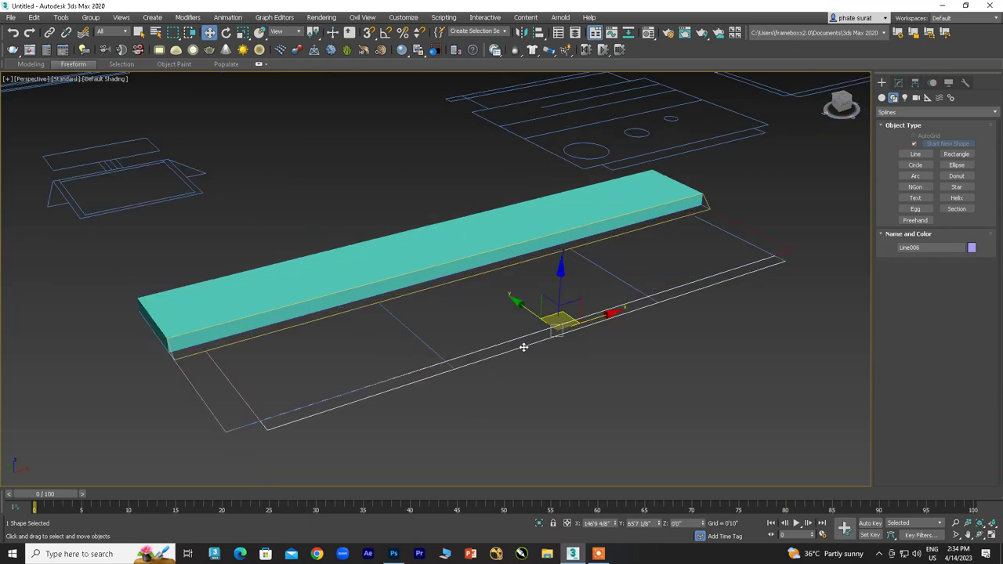
pyautogui.scroll(-3, 377, 329)
pyautogui.moveTo(317, 384)
pyautogui.keyDown('alt'); pyautogui.mouseDown(button='middle')
pyautogui.moveTo(385, 369)
pyautogui.moveTo(336, 375)
pyautogui.moveTo(362, 386)
pyautogui.moveTo(329, 425)
pyautogui.moveTo(359, 359)
pyautogui.moveTo(386, 338)
pyautogui.moveTo(436, 336)
pyautogui.mouseUp(button='middle'); pyautogui.keyUp('alt')
pyautogui.scroll(-3, 362, 374)
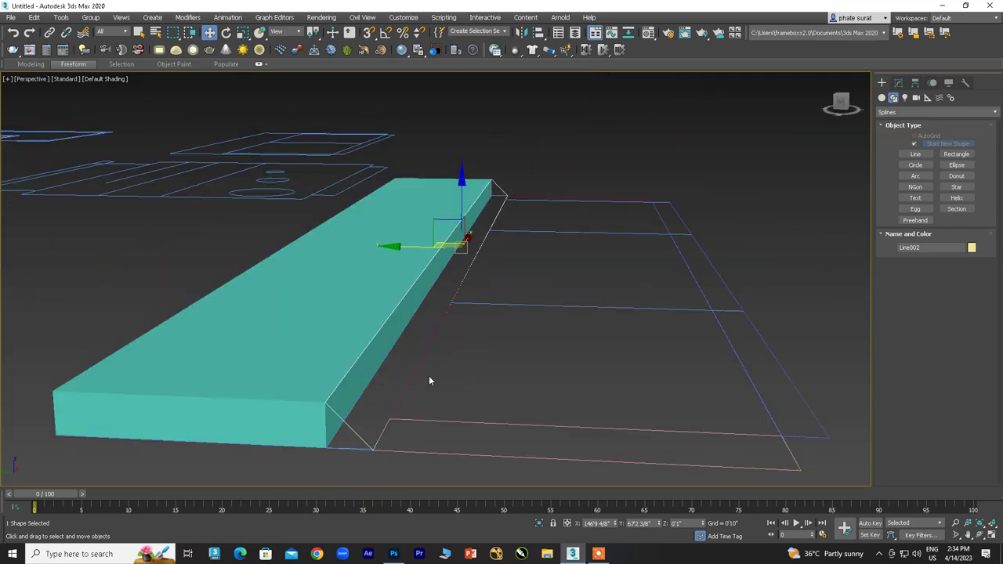
# Step: Return to four viewports and frame the backrest outline in the Front view
pyautogui.hotkey('alt', 'w')
pyautogui.scroll(1, 609, 194)
pyautogui.scroll(1, 662, 199)
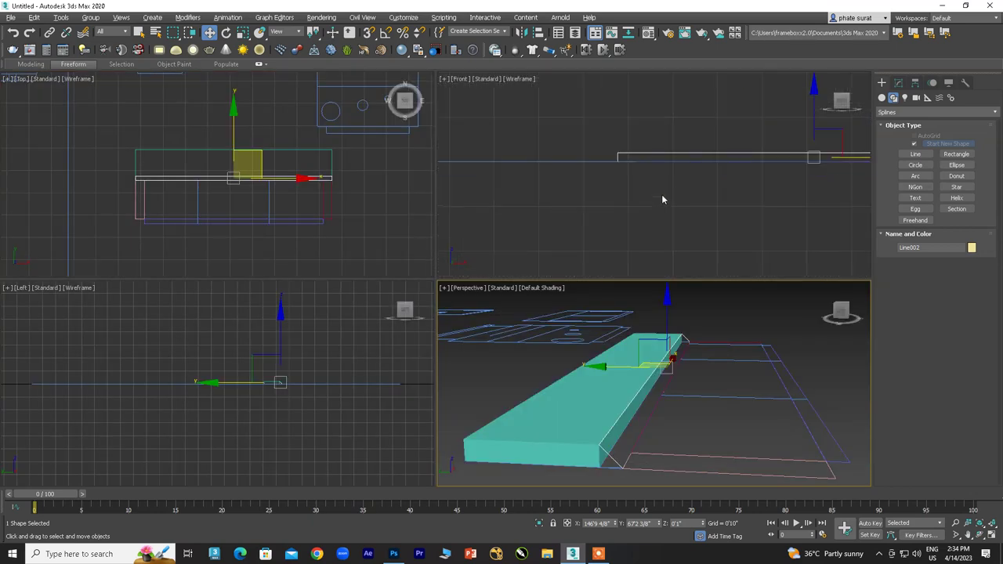
pyautogui.moveTo(807, 171); pyautogui.dragTo(478, 215, button='middle')
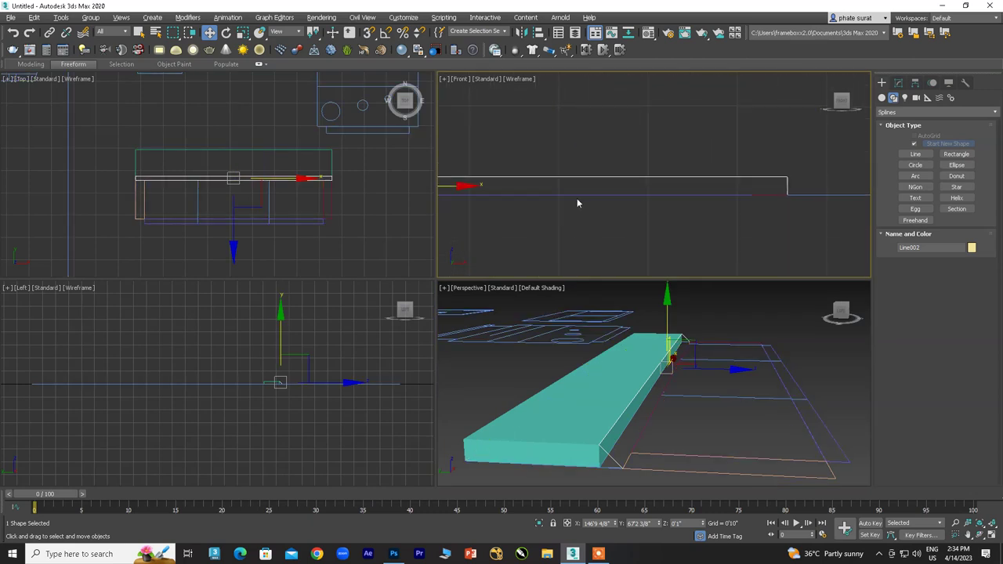
pyautogui.hotkey('shift', 'z')
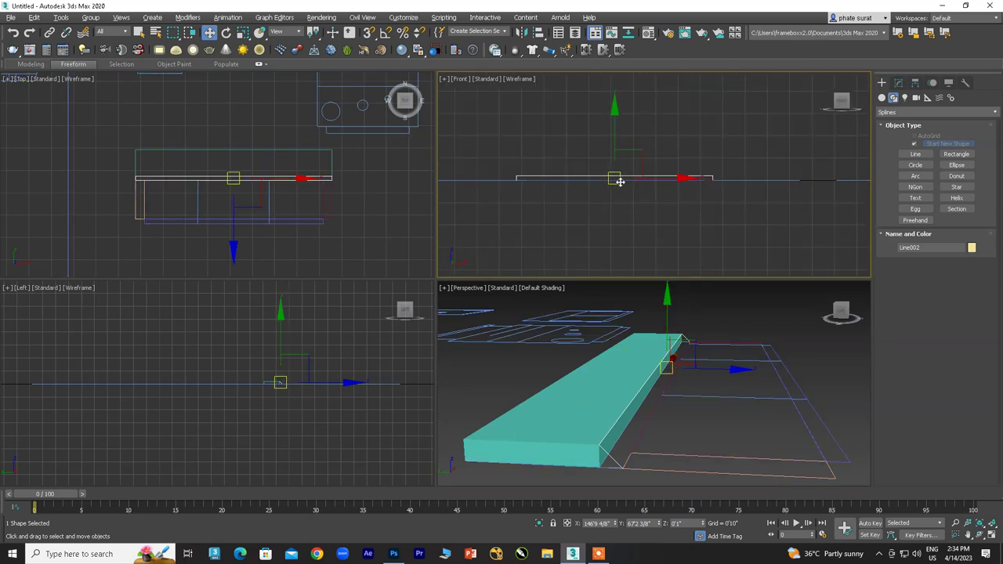
pyautogui.scroll(2, 222, 449)
# Step: Maximize the Left view on the slanted Line002 and edit it at Vertex level
pyautogui.hotkey('alt', 'w')
pyautogui.moveTo(465, 374); pyautogui.dragTo(507, 265, button='middle')
pyautogui.scroll(3, 470, 227)
pyautogui.scroll(-1, 470, 226)
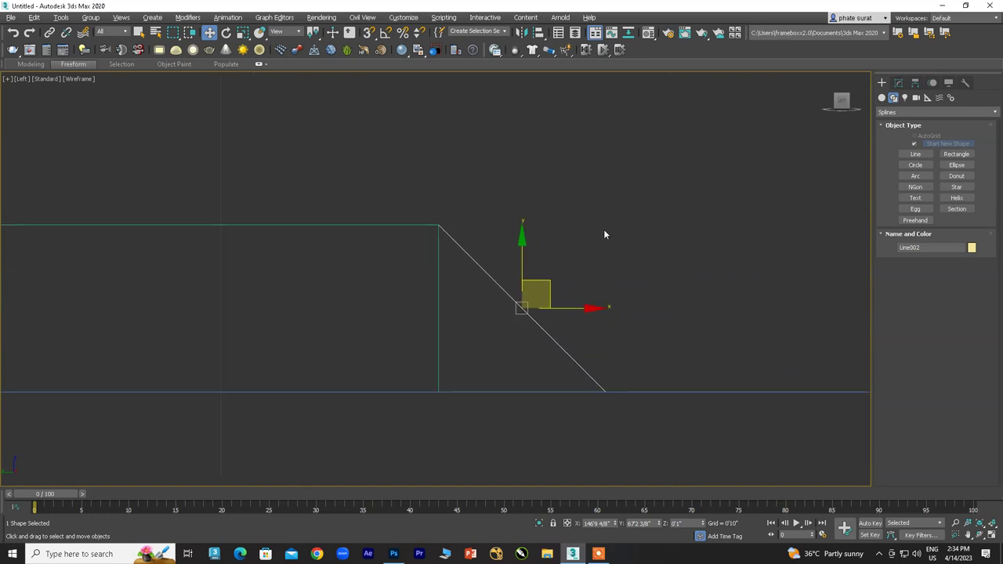
pyautogui.click(898, 82)
pyautogui.click(883, 127)
pyautogui.click(902, 137)
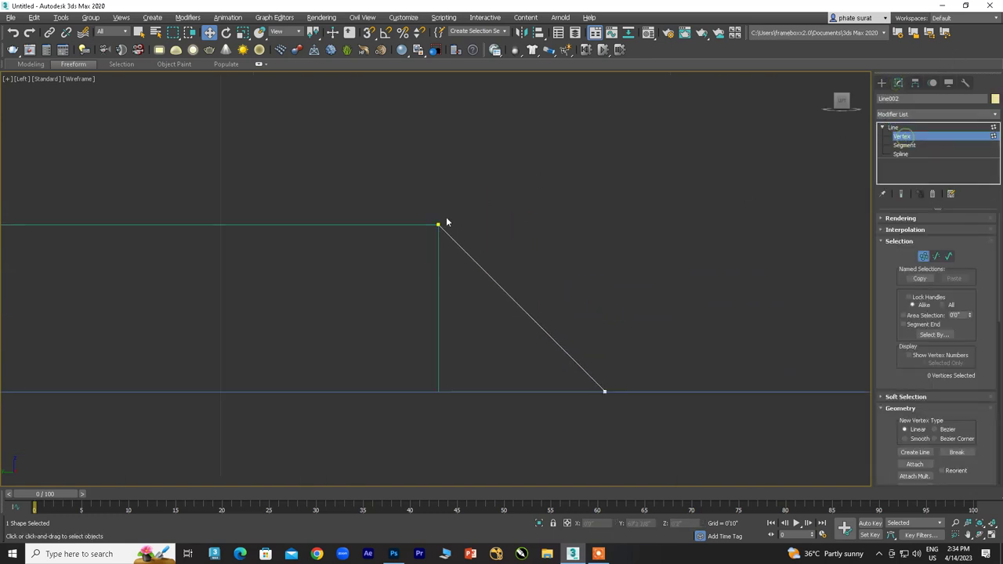
# Step: Drag the backrest's upper corner vertex down to flatten the outline onto the floor
pyautogui.click(439, 225)
pyautogui.moveTo(436, 155); pyautogui.dragTo(441, 319)
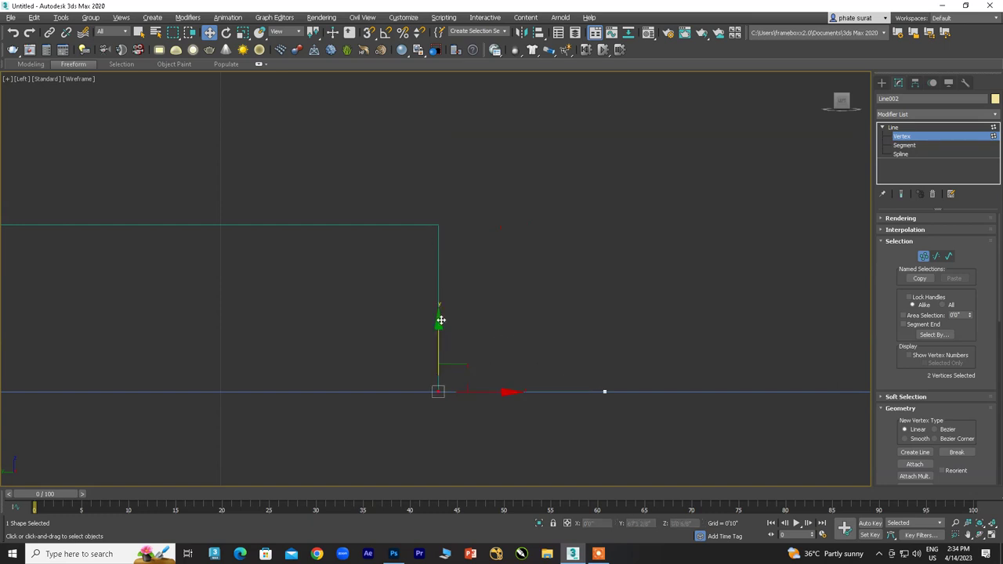
pyautogui.click(893, 128)
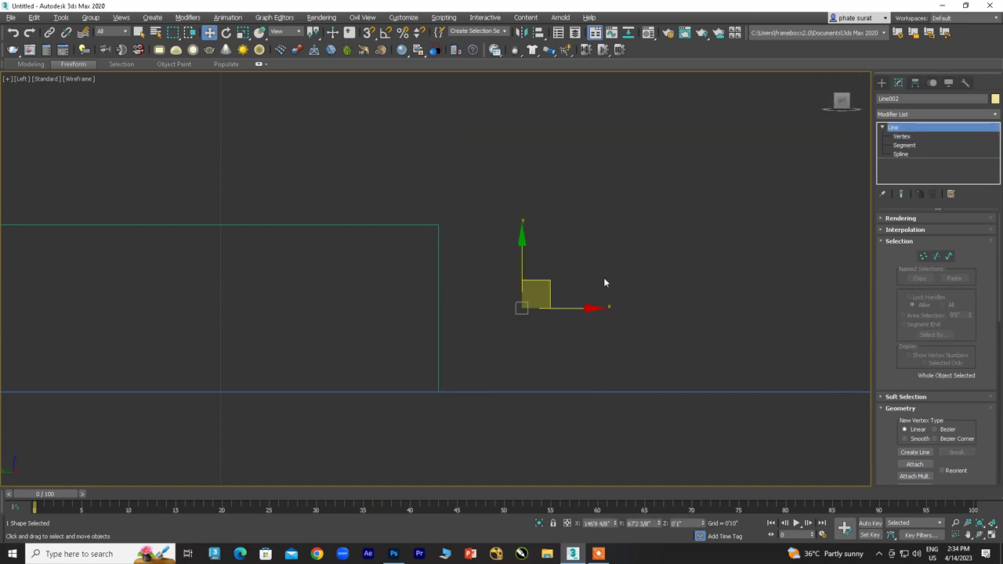
pyautogui.hotkey('alt', 'w')
pyautogui.hotkey('alt', 'w')
pyautogui.scroll(-3, 457, 385)
pyautogui.scroll(-3, 456, 337)
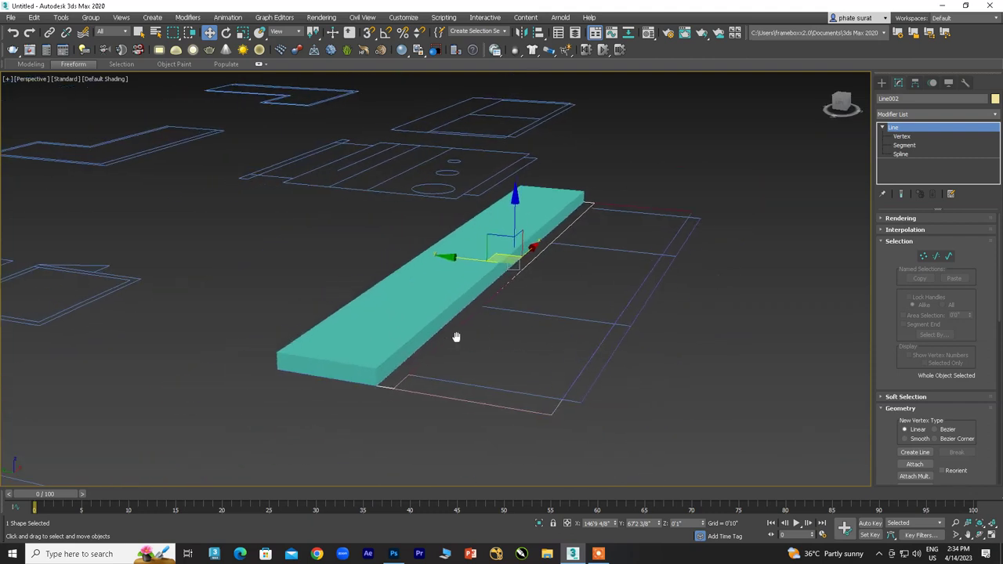
# Step: Add Extrude to Line002 and enter 10 as the amount, forming a tall upright backrest panel
pyautogui.click(899, 116)
pyautogui.write('ex')
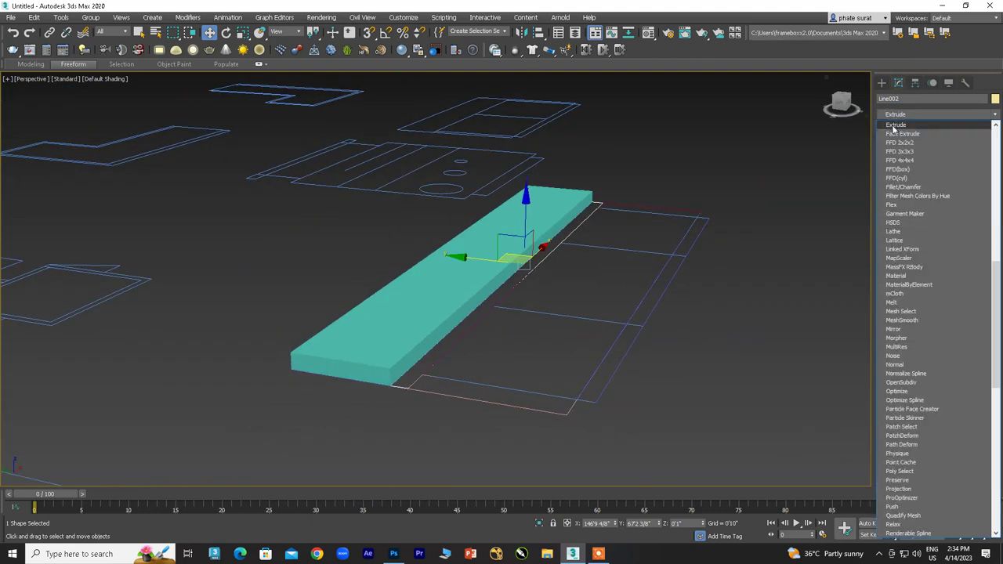
pyautogui.click(895, 125)
pyautogui.moveTo(441, 358)
pyautogui.keyDown('alt'); pyautogui.mouseDown(button='middle')
pyautogui.moveTo(455, 353)
pyautogui.moveTo(431, 365)
pyautogui.moveTo(460, 352)
pyautogui.moveTo(492, 366)
pyautogui.moveTo(478, 368)
pyautogui.mouseUp(button='middle'); pyautogui.keyUp('alt')
pyautogui.scroll(5, 433, 356)
pyautogui.scroll(-5, 486, 352)
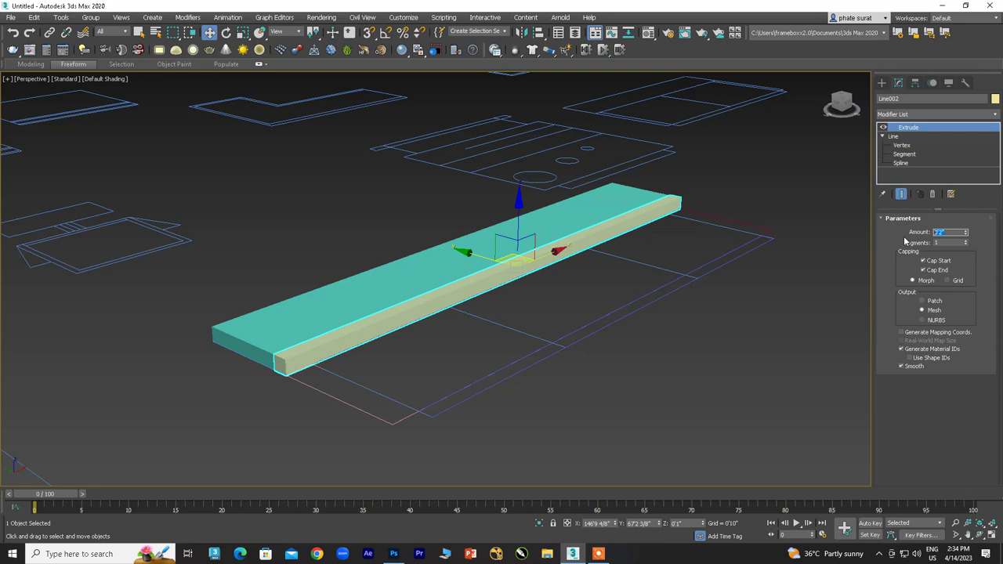
pyautogui.write('10')
pyautogui.press('Return')
pyautogui.keyDown('alt'); pyautogui.moveTo(735, 204); pyautogui.dragTo(530, 330, button='middle'); pyautogui.keyUp('alt')
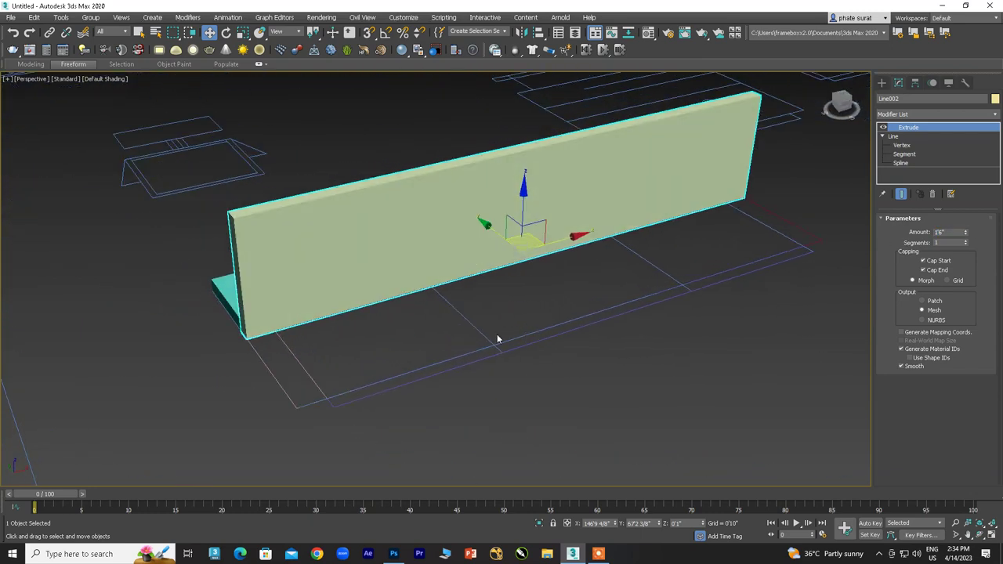
pyautogui.click(497, 342)
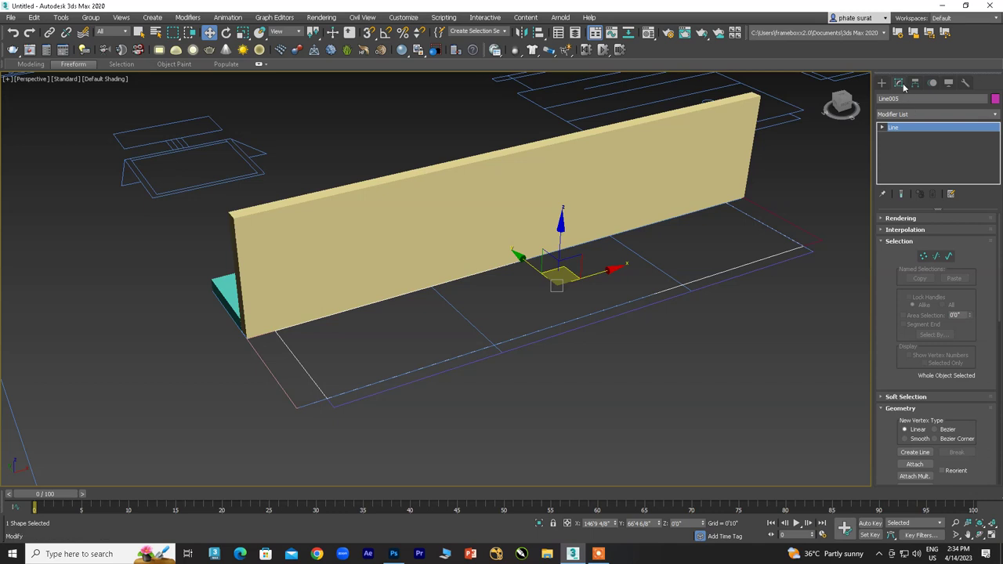
# Step: Extrude the seat outline Line005 into a thin 0'3" slab
pyautogui.click(901, 114)
pyautogui.write('ex')
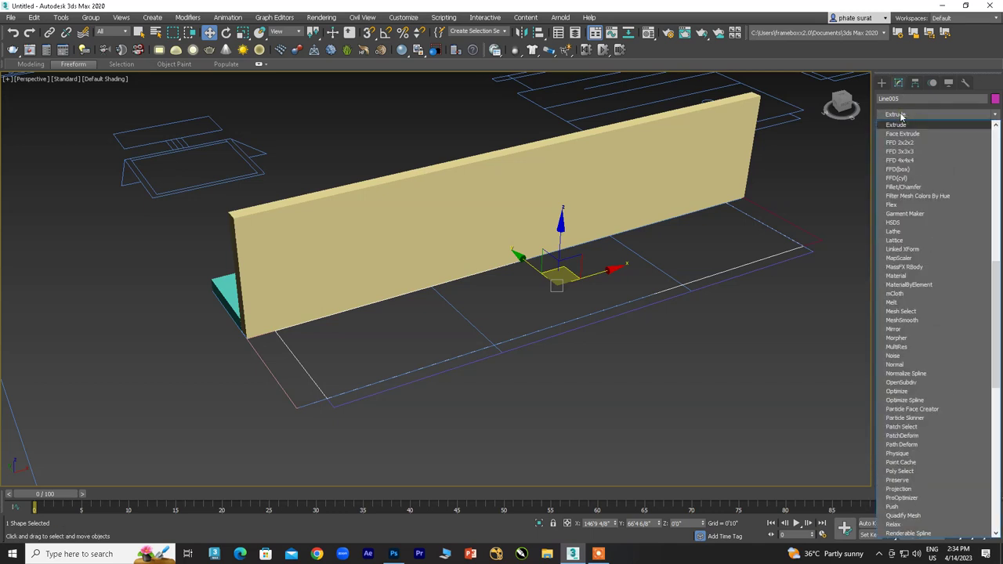
pyautogui.press('Return')
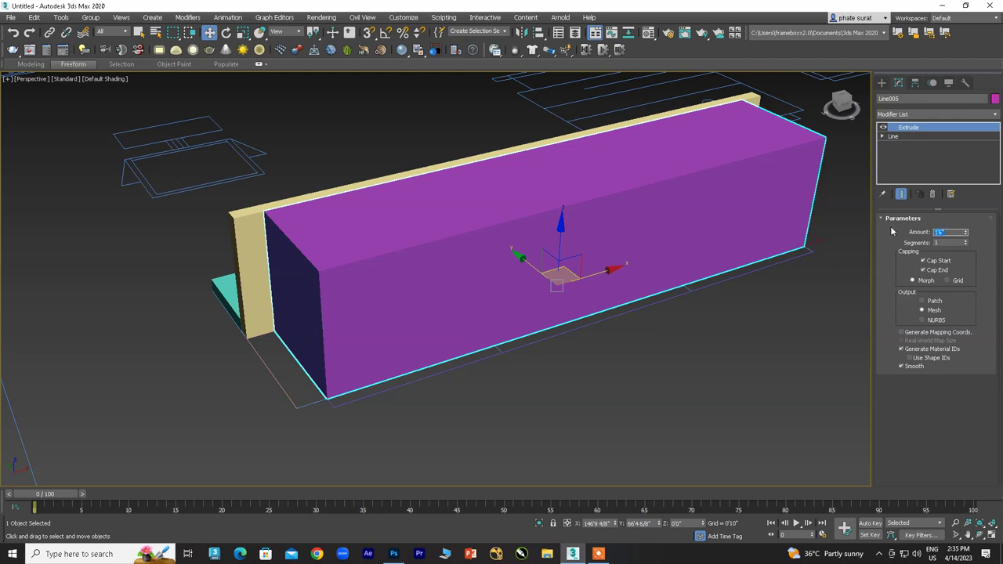
pyautogui.write('4')
pyautogui.press('Return')
pyautogui.scroll(-3, 368, 310)
pyautogui.moveTo(374, 353)
pyautogui.keyDown('alt'); pyautogui.mouseDown(button='middle')
pyautogui.moveTo(447, 320)
pyautogui.moveTo(435, 330)
pyautogui.moveTo(477, 351)
pyautogui.moveTo(530, 239)
pyautogui.moveTo(504, 262)
pyautogui.moveTo(578, 134)
pyautogui.mouseUp(button='middle'); pyautogui.keyUp('alt')
pyautogui.scroll(3, 578, 135)
pyautogui.scroll(2, 533, 137)
pyautogui.moveTo(439, 217)
pyautogui.keyDown('alt'); pyautogui.mouseDown(button='middle')
pyautogui.moveTo(396, 334)
pyautogui.moveTo(479, 327)
pyautogui.moveTo(495, 311)
pyautogui.moveTo(481, 319)
pyautogui.mouseUp(button='middle'); pyautogui.keyUp('alt')
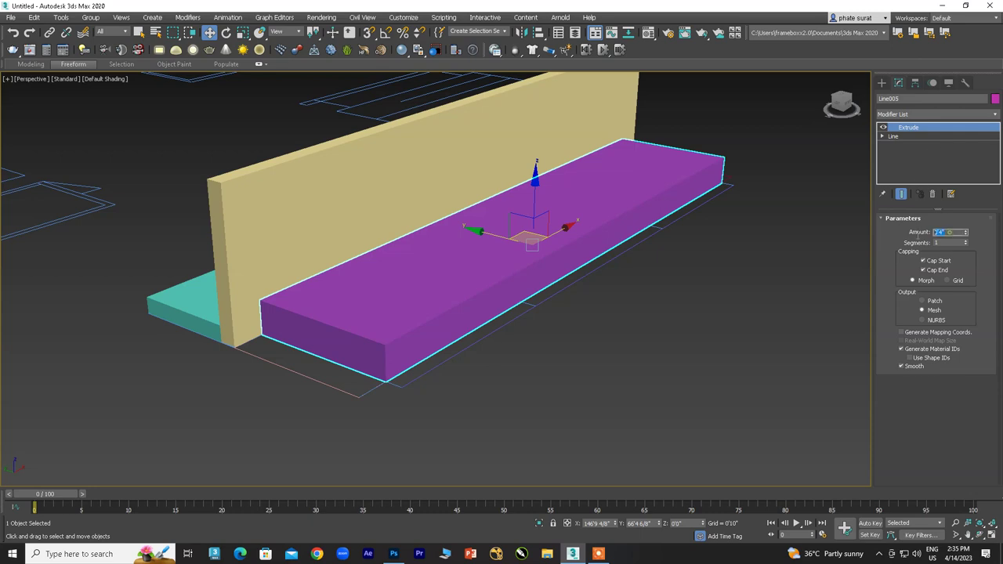
pyautogui.press('Return')
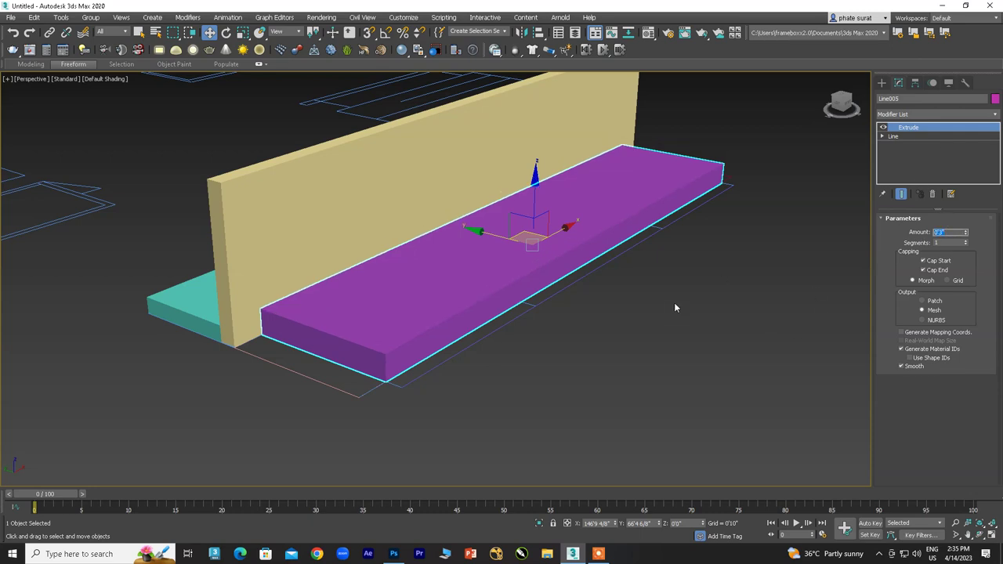
# Step: Orbit to a low frontal view and select the plan shape beneath the seat
pyautogui.scroll(-3, 674, 302)
pyautogui.scroll(2, 529, 364)
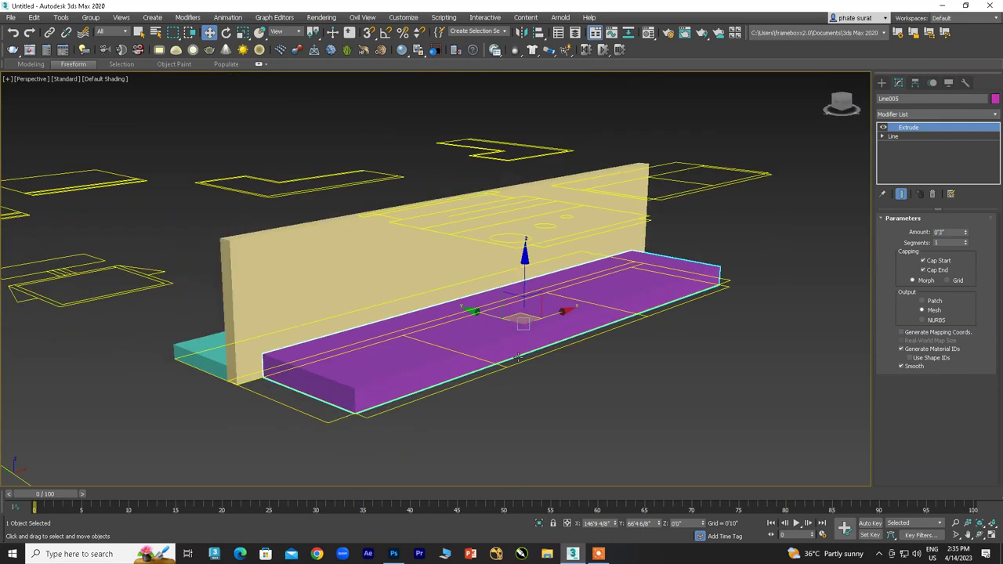
pyautogui.scroll(2, 524, 365)
pyautogui.scroll(2, 513, 367)
pyautogui.moveTo(497, 358)
pyautogui.keyDown('alt'); pyautogui.mouseDown(button='middle')
pyautogui.moveTo(488, 382)
pyautogui.moveTo(484, 303)
pyautogui.moveTo(486, 380)
pyautogui.moveTo(502, 399)
pyautogui.moveTo(336, 371)
pyautogui.mouseUp(button='middle'); pyautogui.keyUp('alt')
pyautogui.click(353, 426)
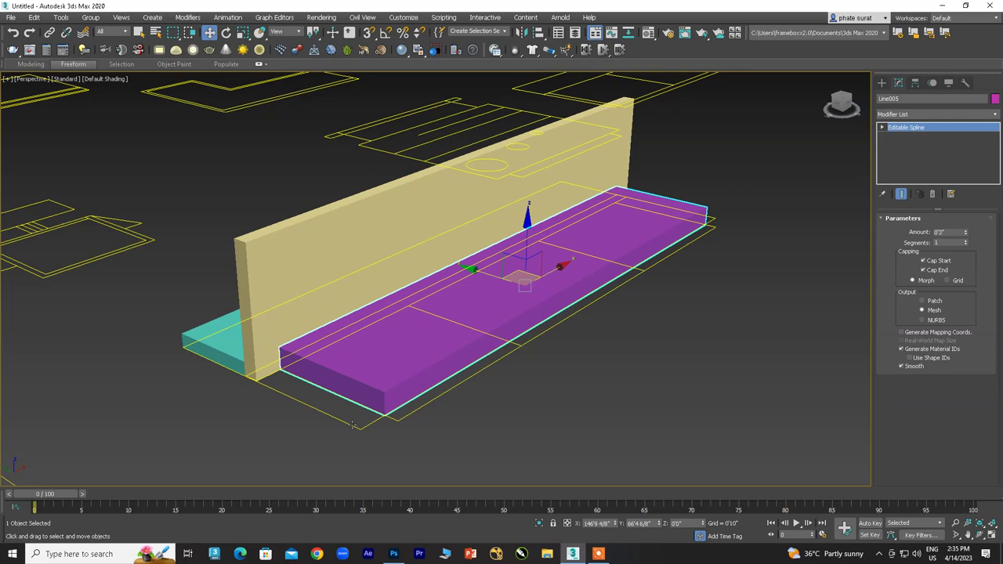
pyautogui.click(353, 426)
pyautogui.keyDown('alt'); pyautogui.moveTo(477, 406); pyautogui.dragTo(441, 319, button='middle'); pyautogui.keyUp('alt')
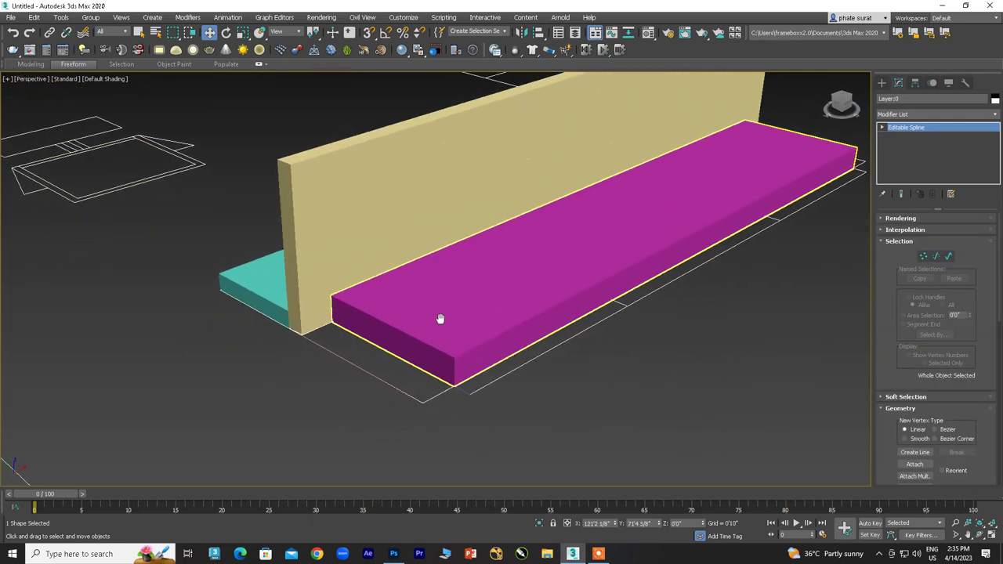
# Step: Extrude the front end outline Line004 to a height of 12 (1'0")
pyautogui.click(429, 399)
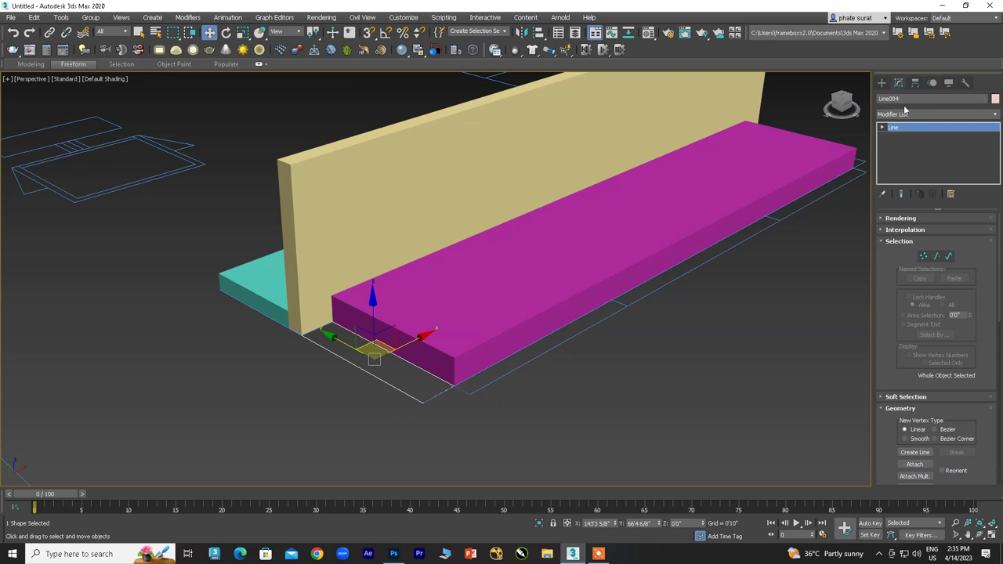
pyautogui.click(903, 114)
pyautogui.write('ext')
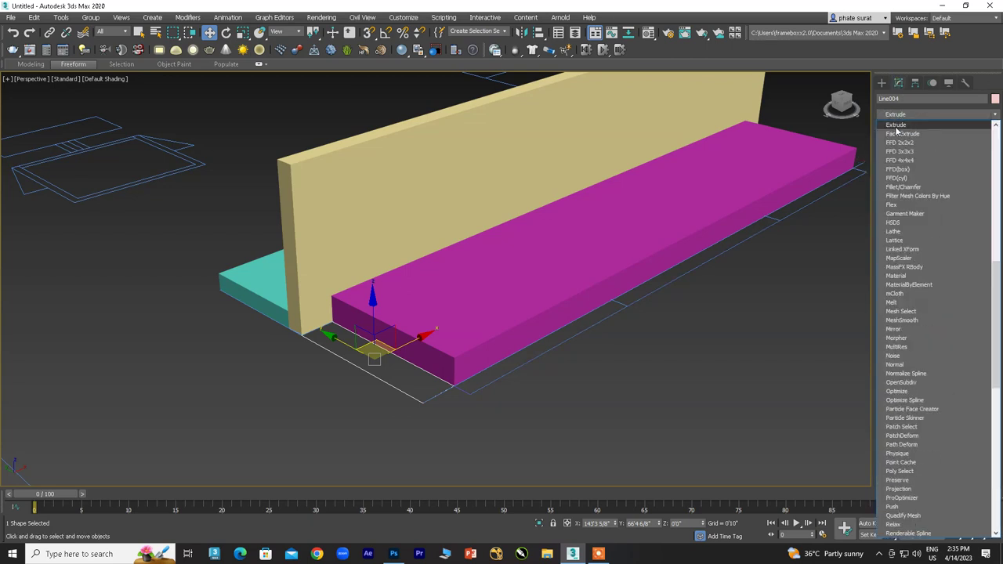
pyautogui.click(897, 126)
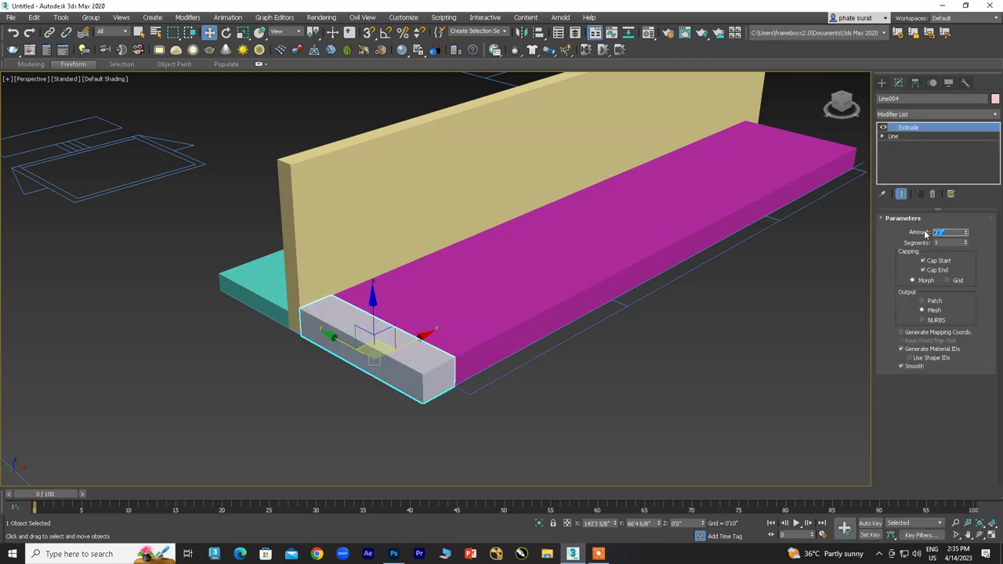
pyautogui.write('12')
pyautogui.press('Return')
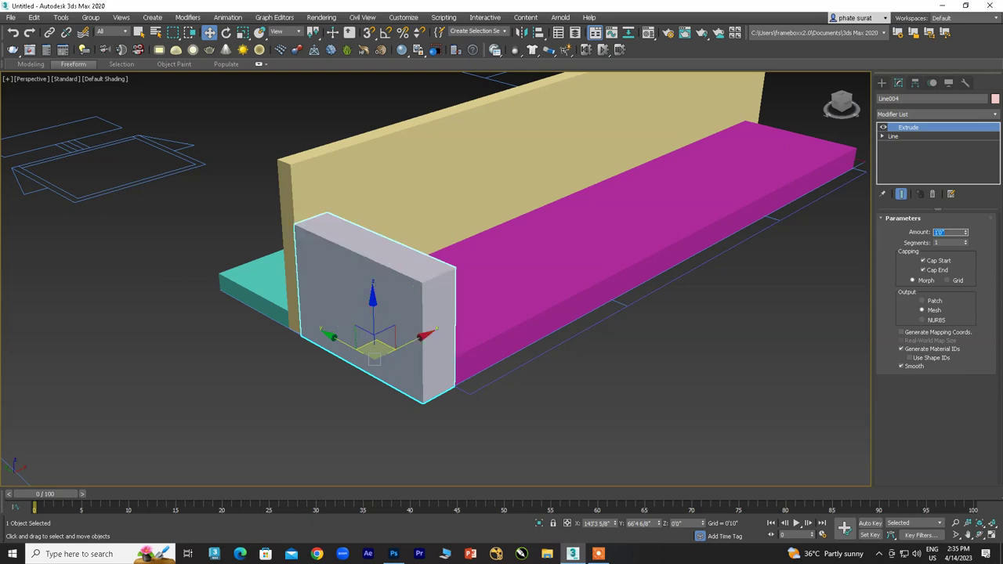
pyautogui.scroll(-5, 596, 325)
pyautogui.moveTo(596, 326)
pyautogui.keyDown('alt'); pyautogui.mouseDown(button='middle')
pyautogui.moveTo(678, 313)
pyautogui.moveTo(721, 387)
pyautogui.mouseUp(button='middle'); pyautogui.keyUp('alt')
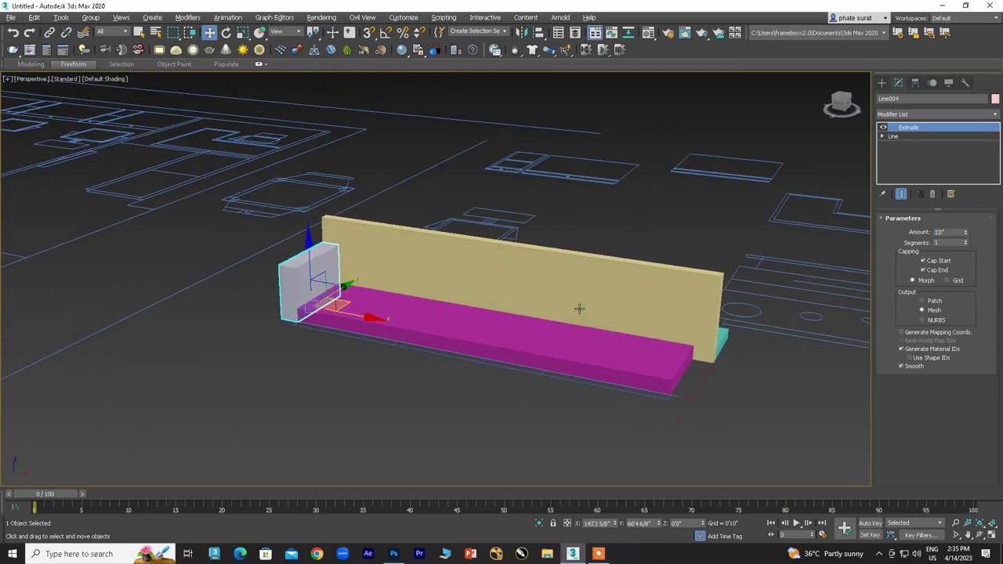
# Step: Add an Extrude to the right end outline Line003, then select the seat slab
pyautogui.click(706, 376)
pyautogui.scroll(5, 705, 380)
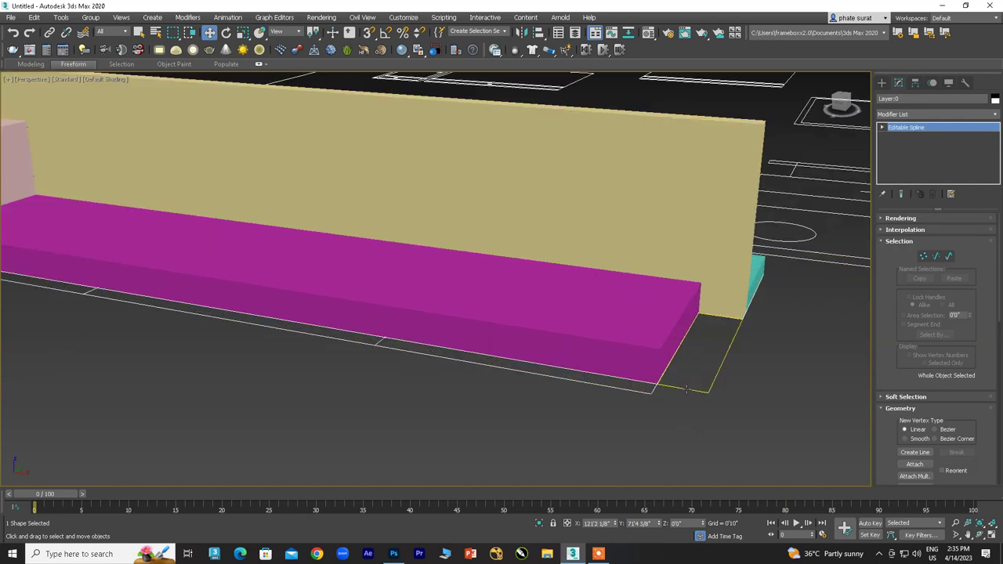
pyautogui.click(686, 389)
pyautogui.click(900, 114)
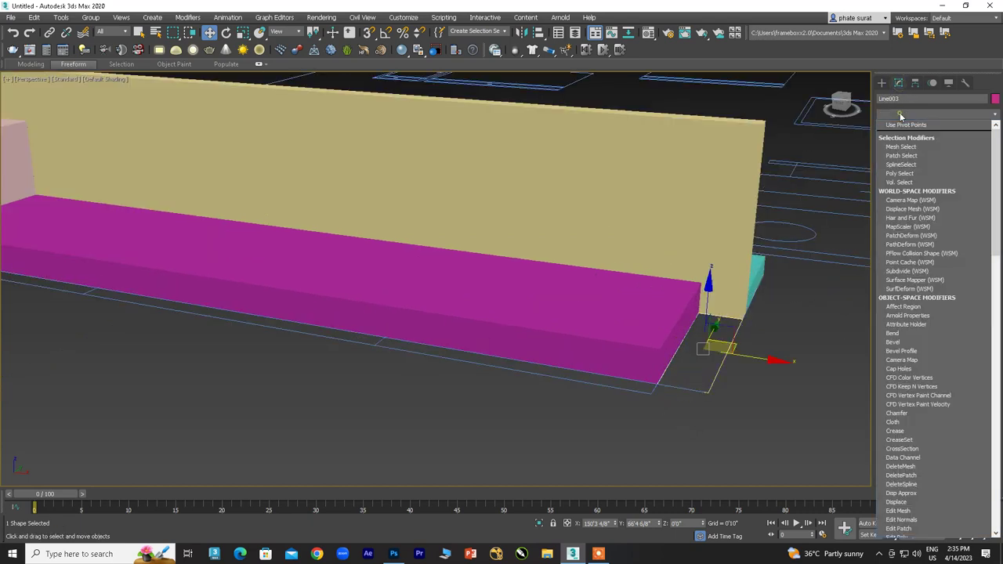
pyautogui.write('extru')
pyautogui.click(900, 126)
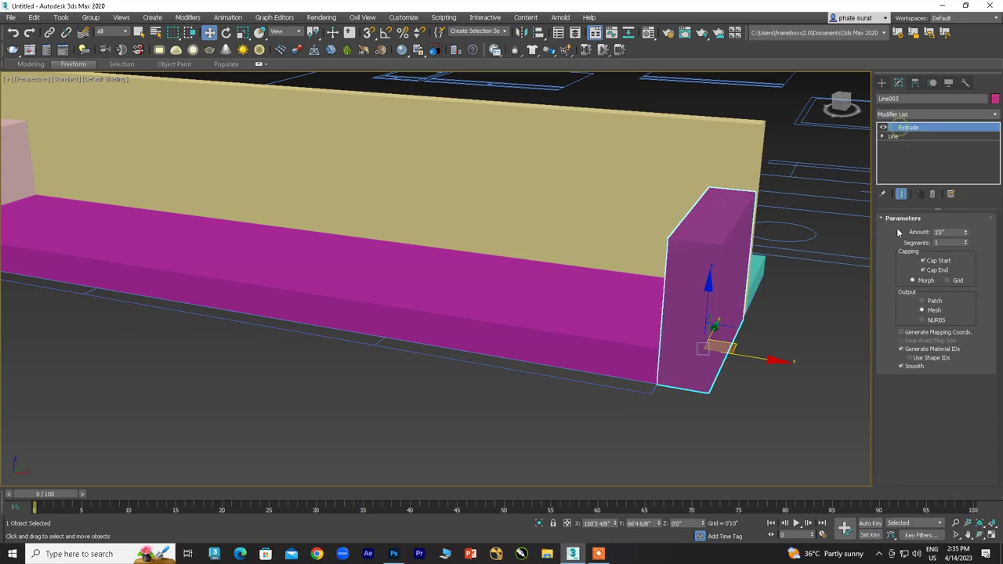
pyautogui.scroll(-5, 811, 283)
pyautogui.keyDown('alt'); pyautogui.moveTo(411, 352); pyautogui.dragTo(501, 354, button='middle'); pyautogui.keyUp('alt')
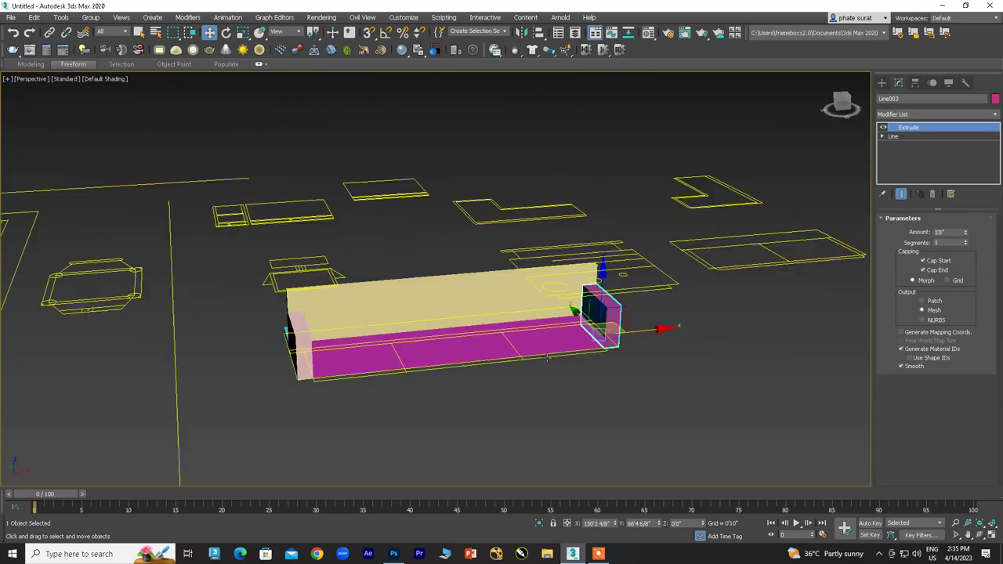
pyautogui.scroll(5, 524, 356)
pyautogui.scroll(-4, 524, 357)
pyautogui.moveTo(550, 328)
pyautogui.keyDown('alt'); pyautogui.mouseDown(button='middle')
pyautogui.moveTo(532, 328)
pyautogui.moveTo(555, 325)
pyautogui.mouseUp(button='middle'); pyautogui.keyUp('alt')
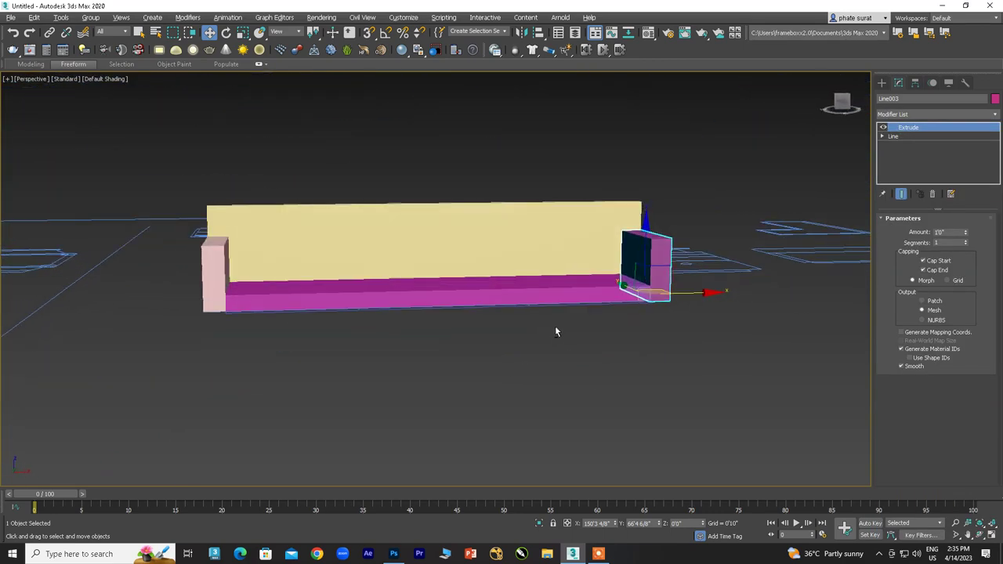
pyautogui.click(467, 298)
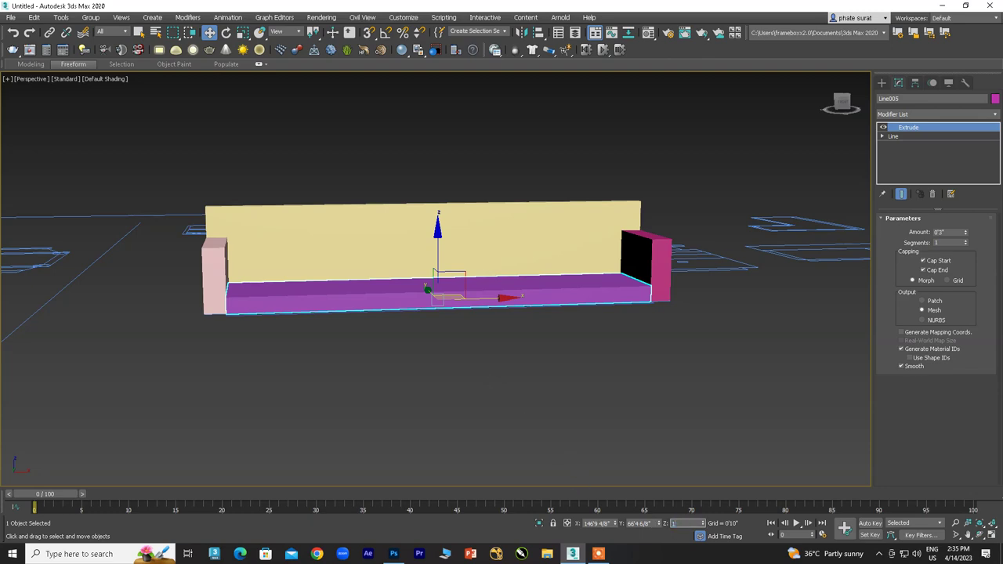
# Step: Raise the seat slab Line005 to Z = 2 inches off the floor
pyautogui.press('Return')
pyautogui.scroll(3, 452, 432)
pyautogui.keyDown('alt'); pyautogui.moveTo(417, 365); pyautogui.dragTo(498, 399, button='middle'); pyautogui.keyUp('alt')
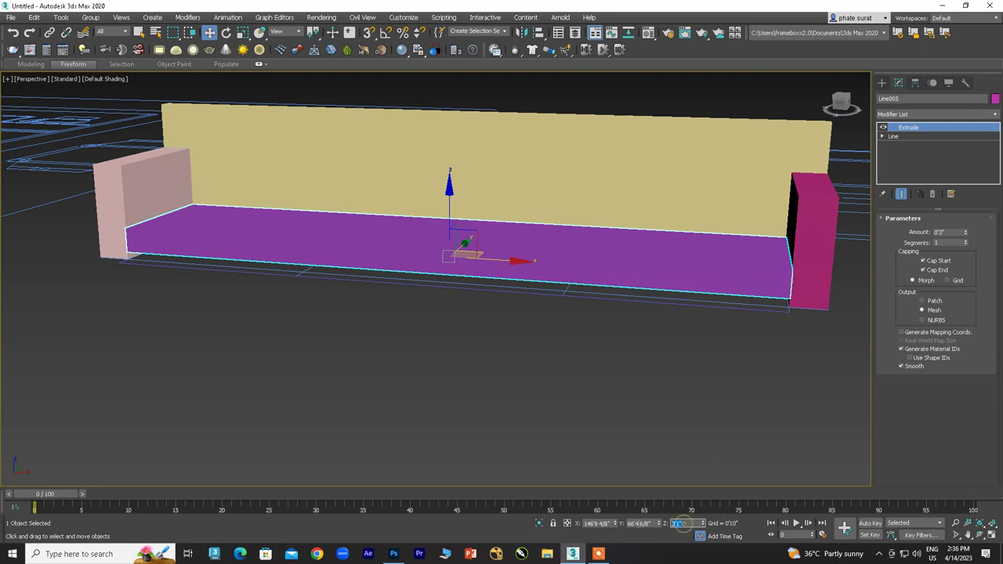
pyautogui.press('Return')
pyautogui.moveTo(356, 372)
pyautogui.keyDown('alt'); pyautogui.mouseDown(button='middle')
pyautogui.moveTo(537, 268)
pyautogui.moveTo(546, 323)
pyautogui.moveTo(504, 356)
pyautogui.moveTo(379, 328)
pyautogui.mouseUp(button='middle'); pyautogui.keyUp('alt')
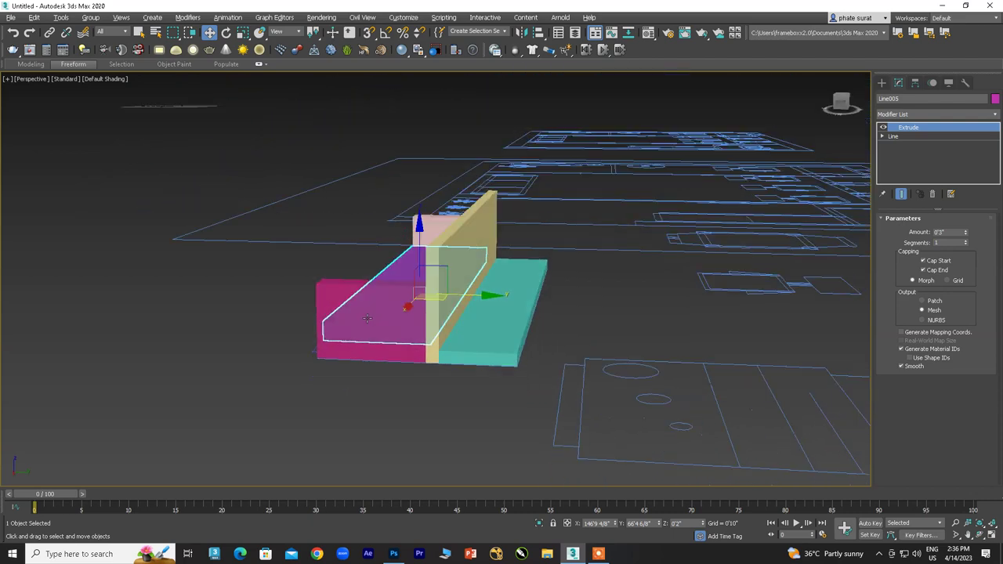
# Step: Set the teal back piece Line001's Extrude Amount to 2'6"
pyautogui.keyDown('alt'); pyautogui.moveTo(379, 328); pyautogui.dragTo(512, 323, button='middle'); pyautogui.keyUp('alt')
pyautogui.click(512, 322)
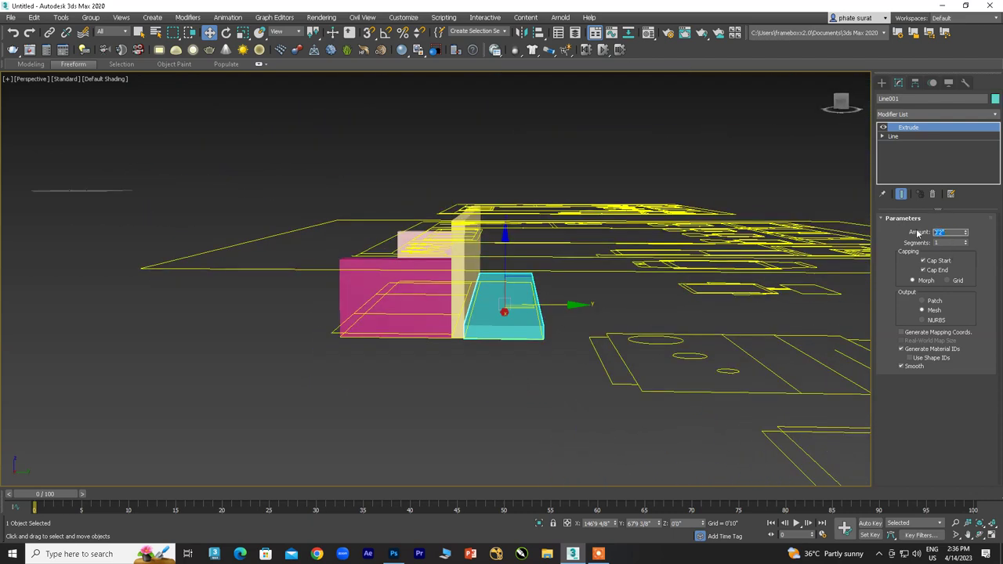
pyautogui.write("2'6")
pyautogui.press('Return')
pyautogui.click(414, 159)
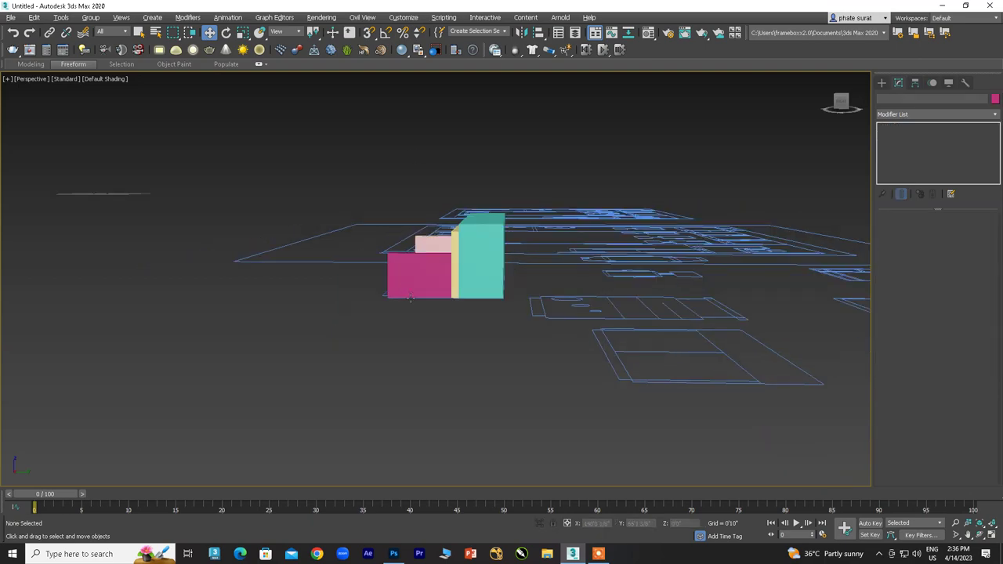
# Step: Orbit and zoom around the extruded sofa parts to inspect the back panel and seat
pyautogui.scroll(-3, 414, 159)
pyautogui.keyDown('alt'); pyautogui.moveTo(414, 159); pyautogui.dragTo(659, 223, button='middle'); pyautogui.keyUp('alt')
pyautogui.scroll(2, 477, 301)
pyautogui.scroll(3, 455, 294)
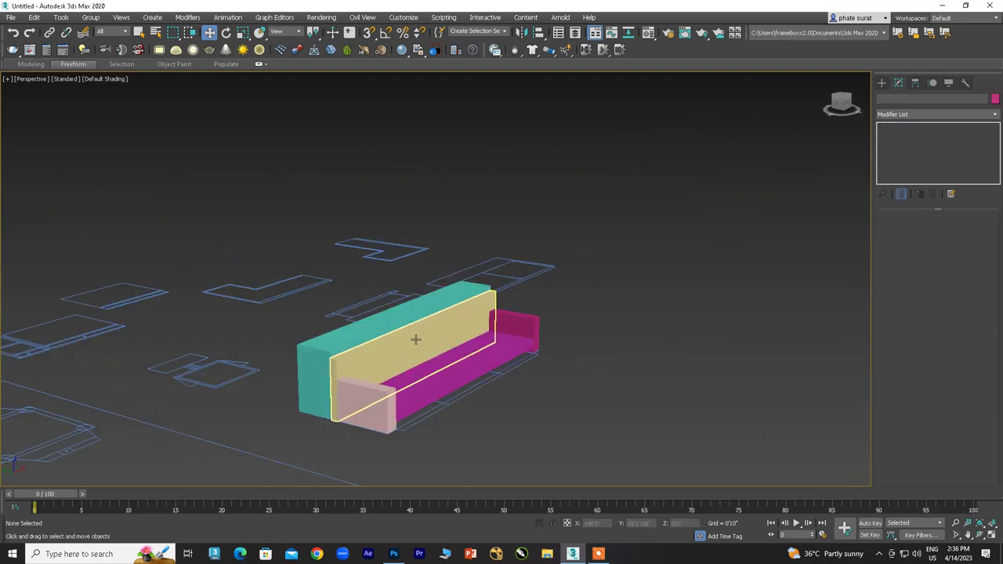
pyautogui.scroll(2, 447, 293)
pyautogui.scroll(2, 443, 292)
pyautogui.scroll(2, 443, 292)
pyautogui.scroll(2, 443, 292)
pyautogui.scroll(-5, 549, 291)
pyautogui.scroll(2, 493, 292)
pyautogui.click(493, 292)
pyautogui.scroll(5, 493, 292)
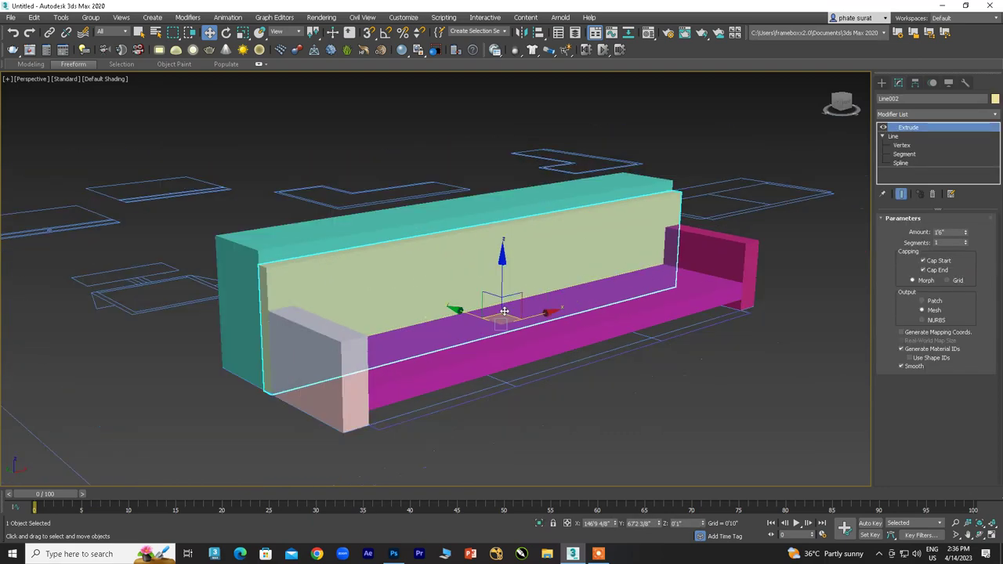
pyautogui.scroll(1, 490, 309)
pyautogui.scroll(2, 492, 315)
pyautogui.moveTo(493, 316)
pyautogui.keyDown('alt'); pyautogui.mouseDown(button='middle')
pyautogui.moveTo(545, 320)
pyautogui.moveTo(457, 336)
pyautogui.moveTo(576, 293)
pyautogui.moveTo(484, 333)
pyautogui.mouseUp(button='middle'); pyautogui.keyUp('alt')
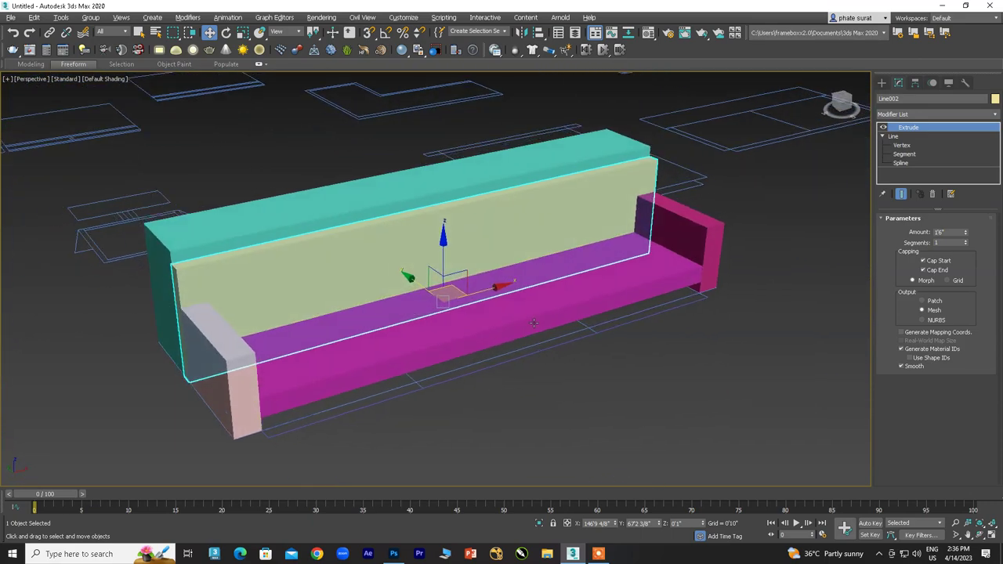
pyautogui.scroll(-3, 485, 333)
pyautogui.scroll(3, 484, 332)
pyautogui.click(447, 385)
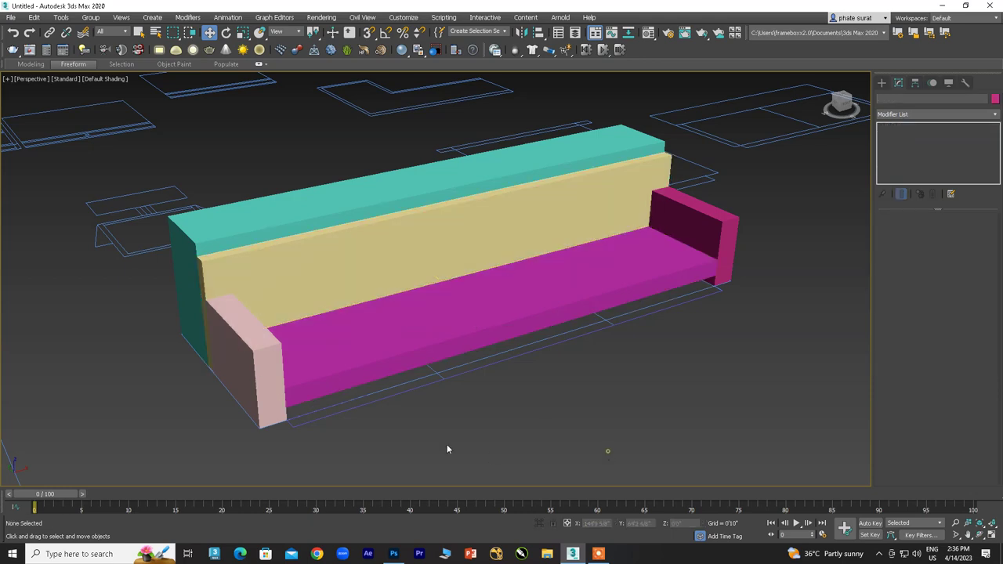
pyautogui.scroll(5, 449, 405)
pyautogui.scroll(-5, 422, 415)
pyautogui.click(394, 332)
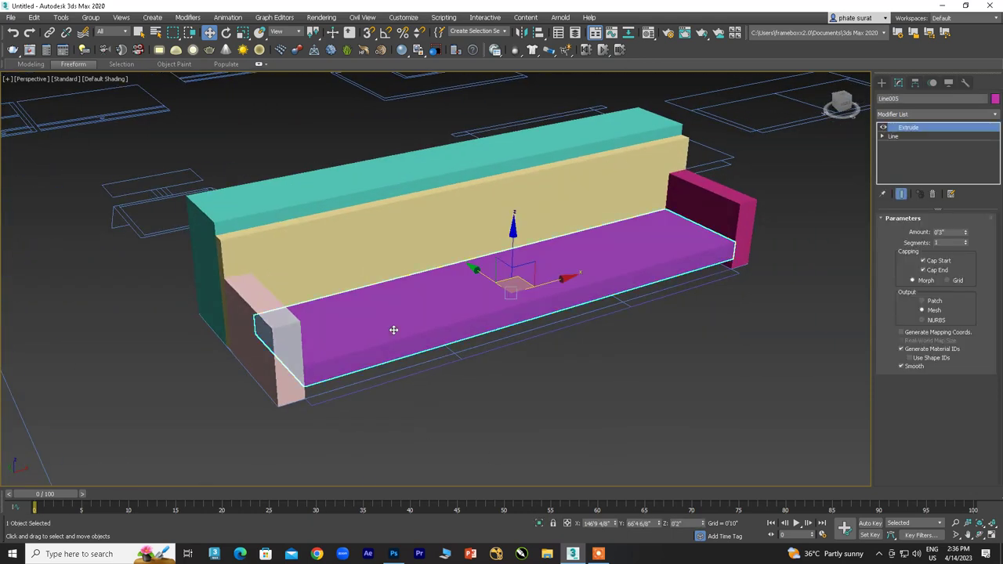
# Step: Switch to the four-viewport layout and center the sofa in the Top view
pyautogui.hotkey('alt', 'w')
pyautogui.hotkey('alt', 'w')
pyautogui.scroll(2, 337, 275)
pyautogui.moveTo(348, 288); pyautogui.dragTo(347, 226, button='middle')
pyautogui.click(418, 357)
# Step: Draw three cushion rectangles (left, middle, right) over the seat in the Top view
pyautogui.moveTo(417, 357); pyautogui.dragTo(390, 336, button='middle')
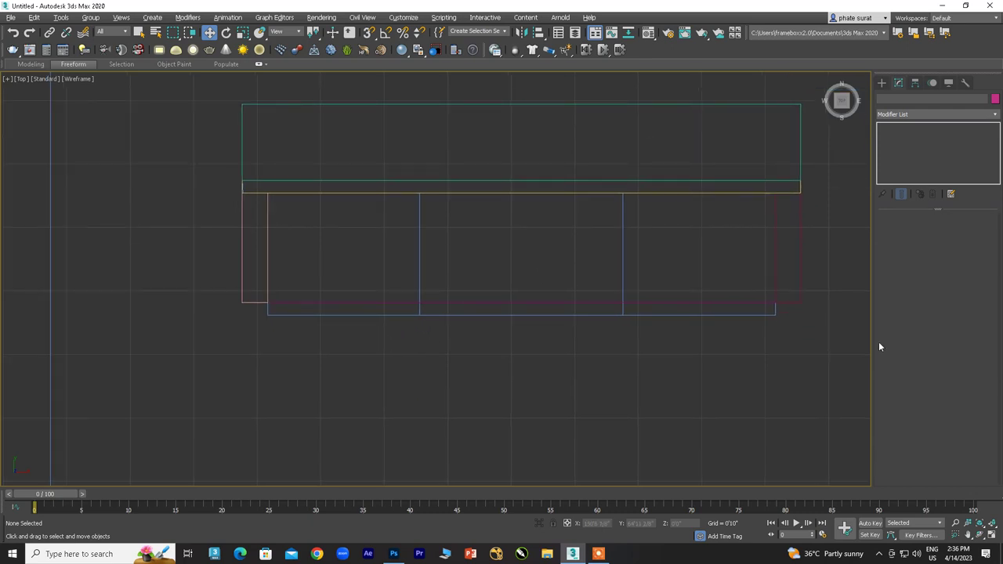
pyautogui.click(881, 82)
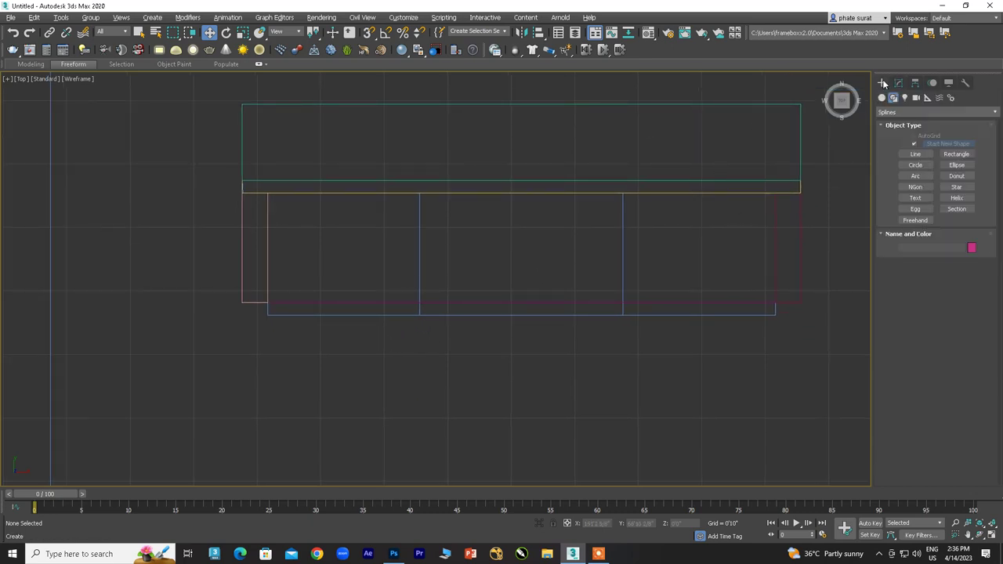
pyautogui.click(957, 154)
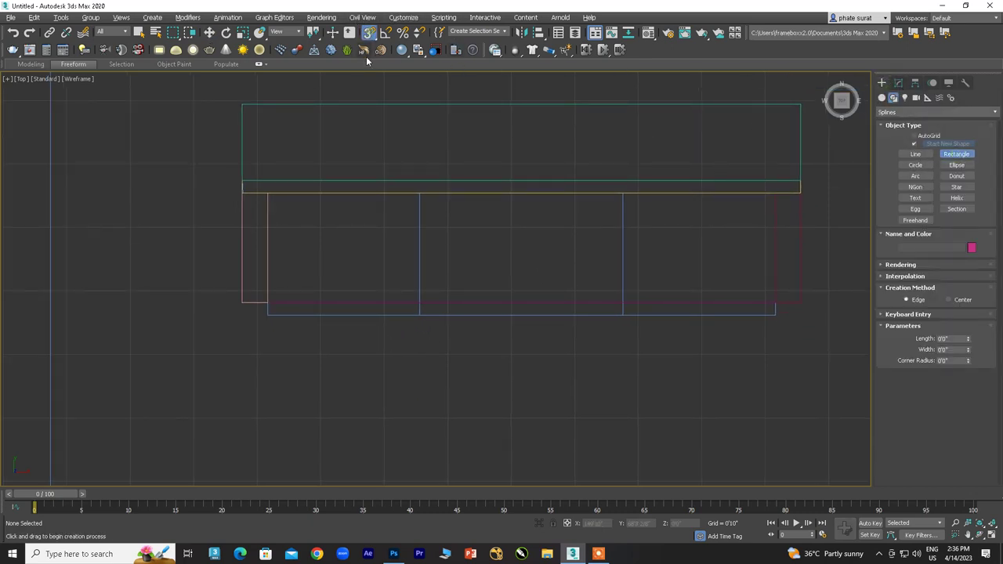
pyautogui.moveTo(267, 193); pyautogui.dragTo(419, 313)
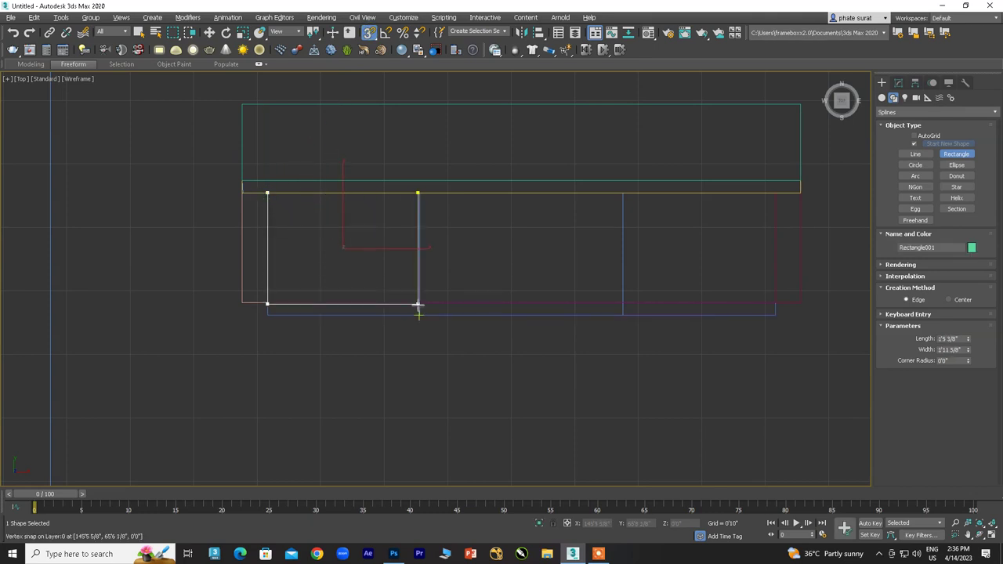
pyautogui.moveTo(521, 275); pyautogui.dragTo(620, 312)
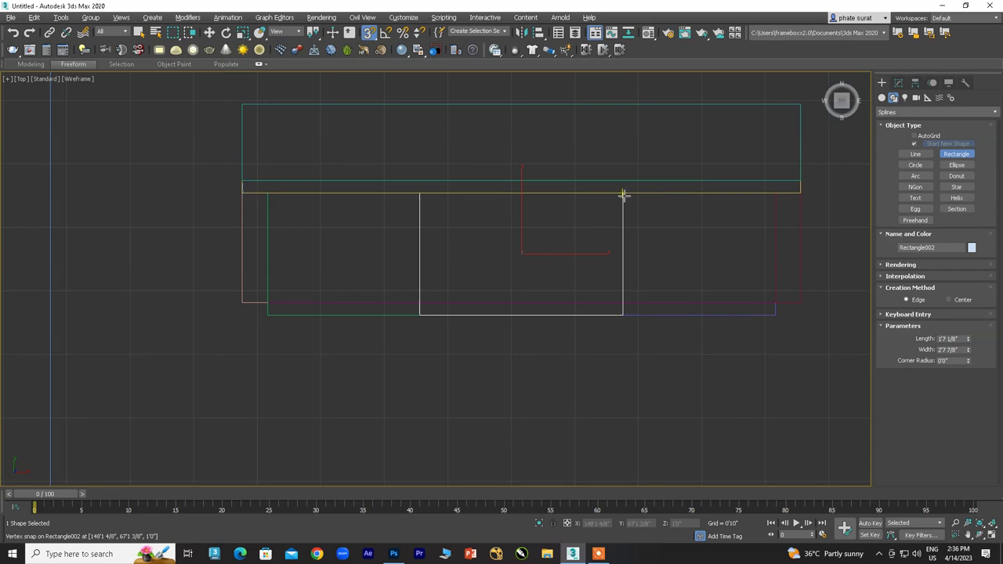
pyautogui.moveTo(681, 250); pyautogui.dragTo(775, 314)
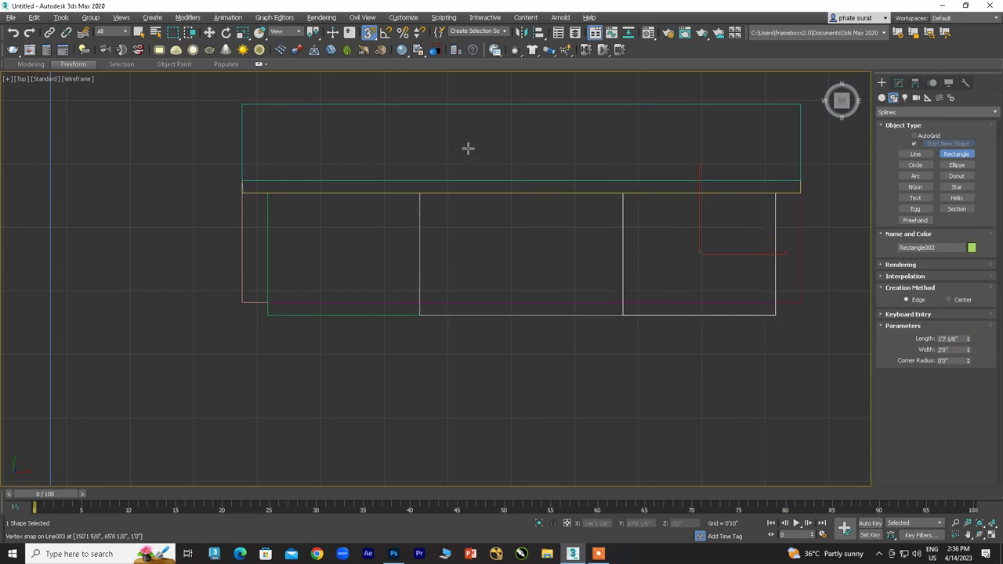
# Step: Return to a maximized Perspective view and select the left cushion Rectangle001
pyautogui.hotkey('alt', 'w')
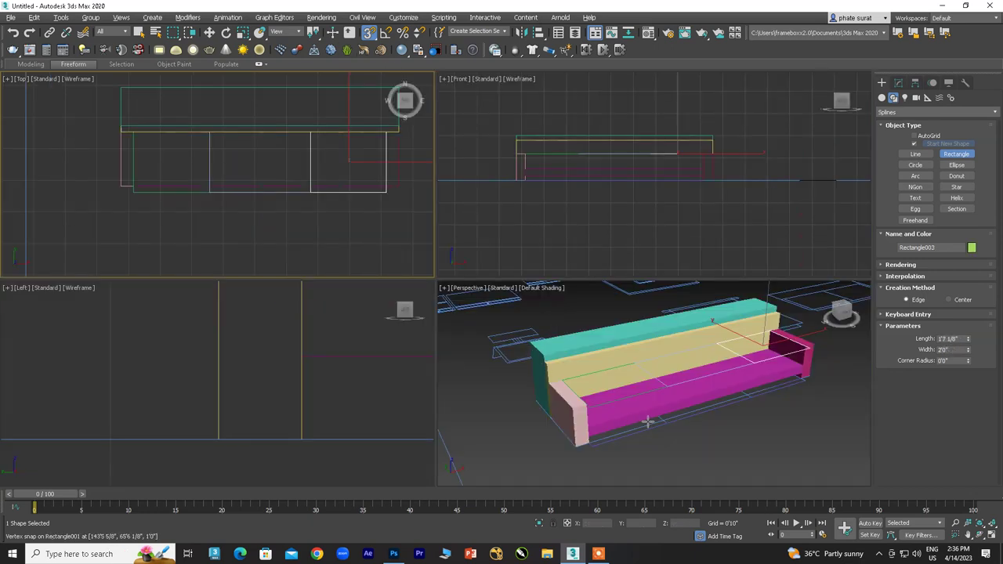
pyautogui.hotkey('alt', 'w')
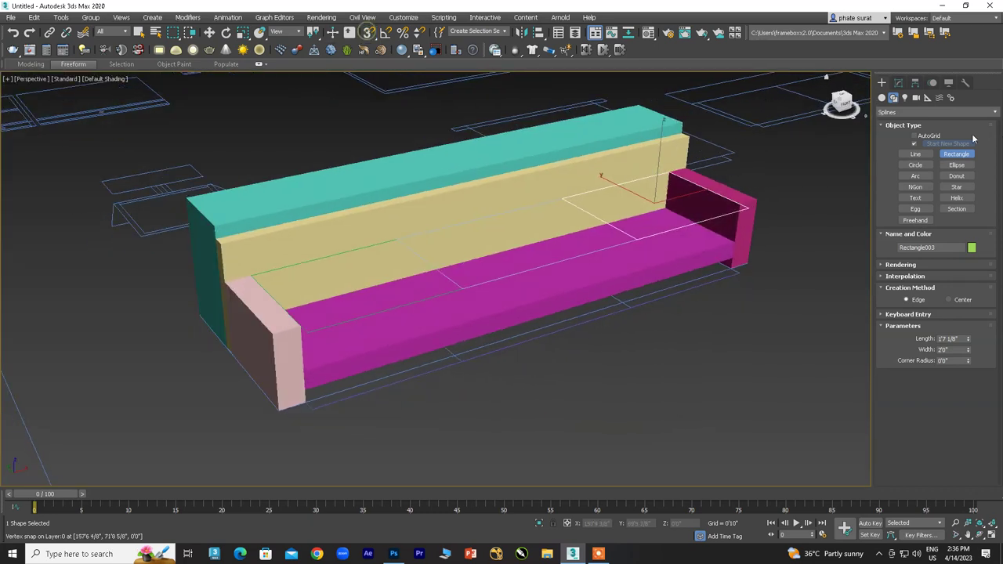
pyautogui.press('w')
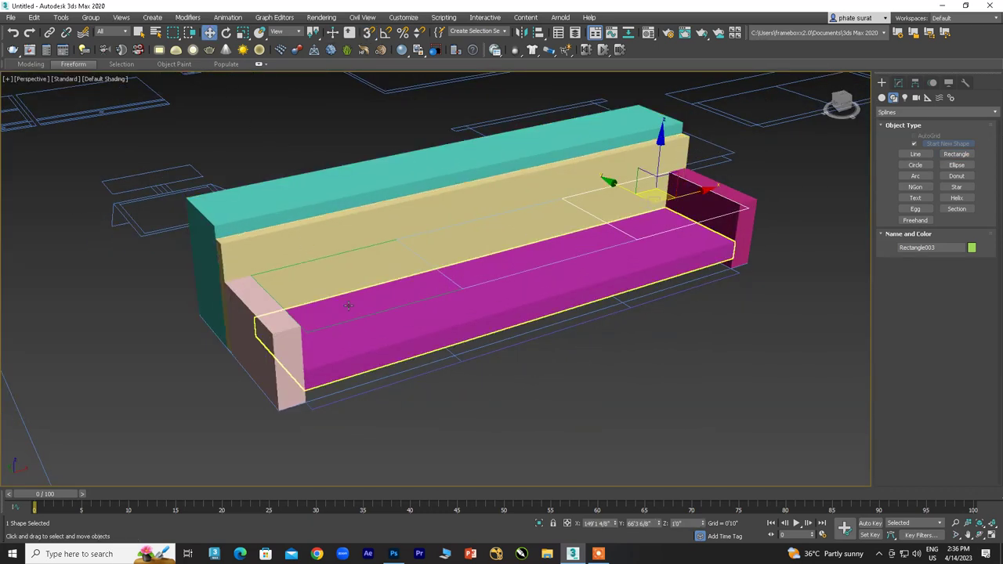
pyautogui.click(357, 315)
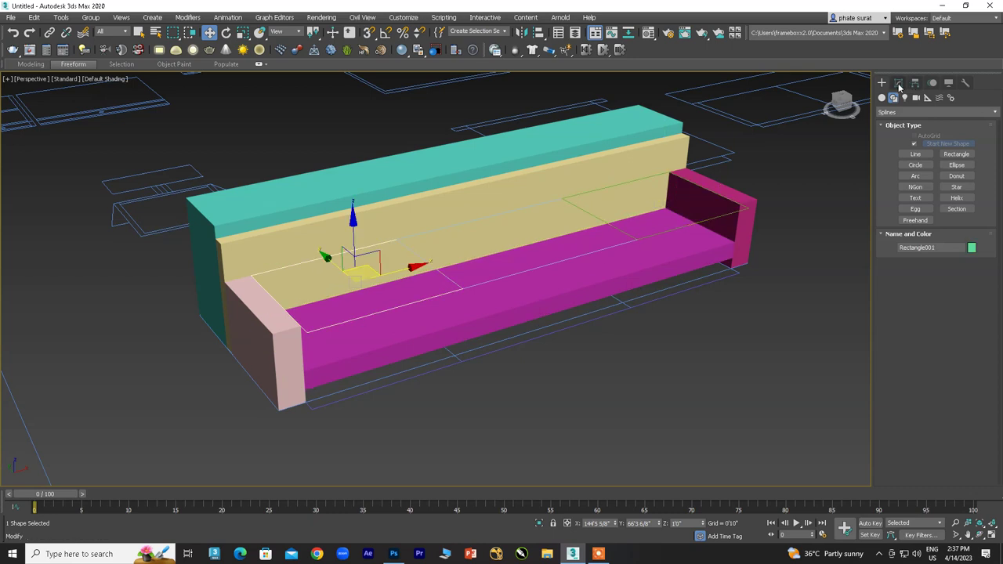
# Step: Extrude the left cushion rectangle Rectangle001 to a 4-inch thickness
pyautogui.click(899, 83)
pyautogui.click(913, 113)
pyautogui.write('ex')
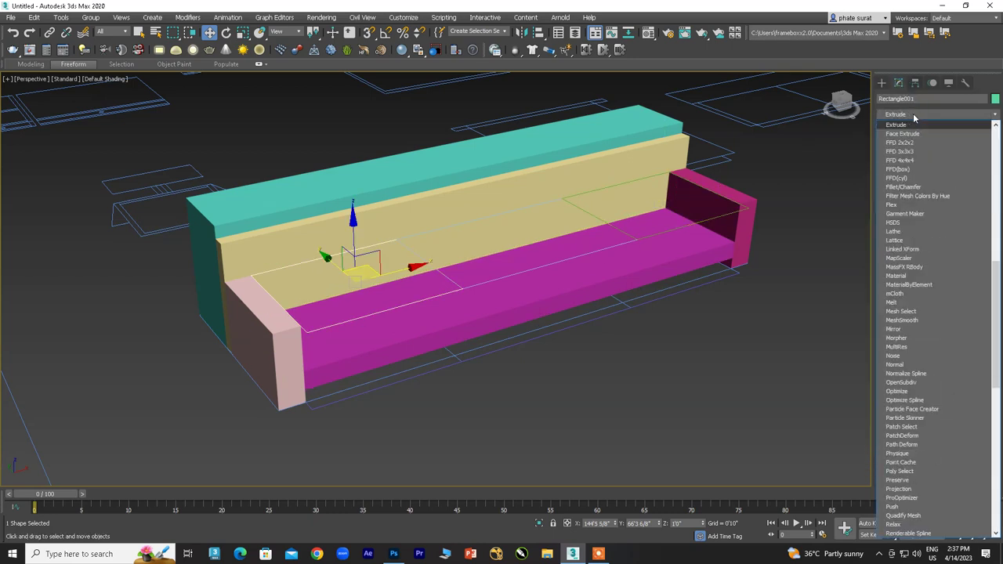
pyautogui.click(913, 125)
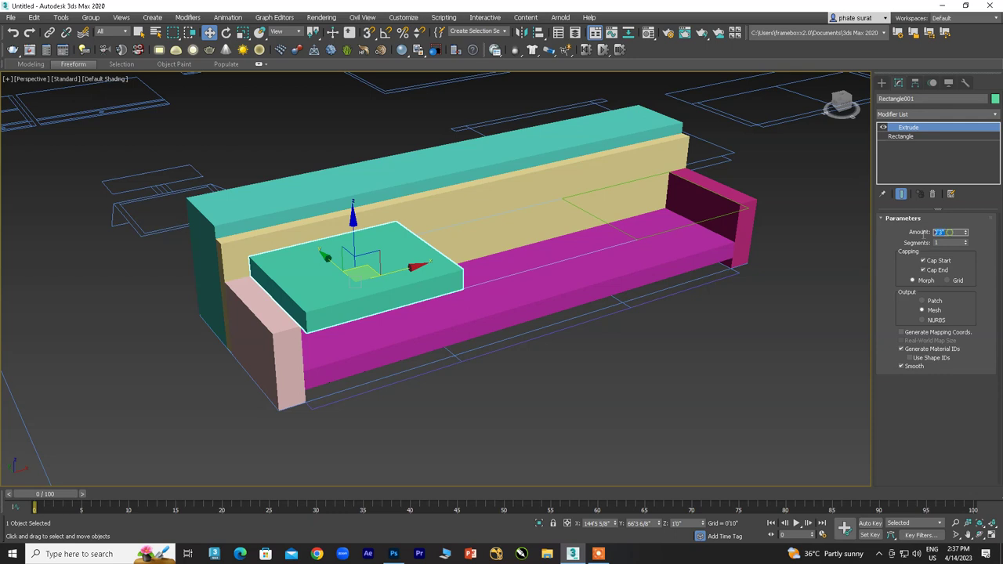
pyautogui.write('4')
pyautogui.write('0\'4"')
pyautogui.press('Return')
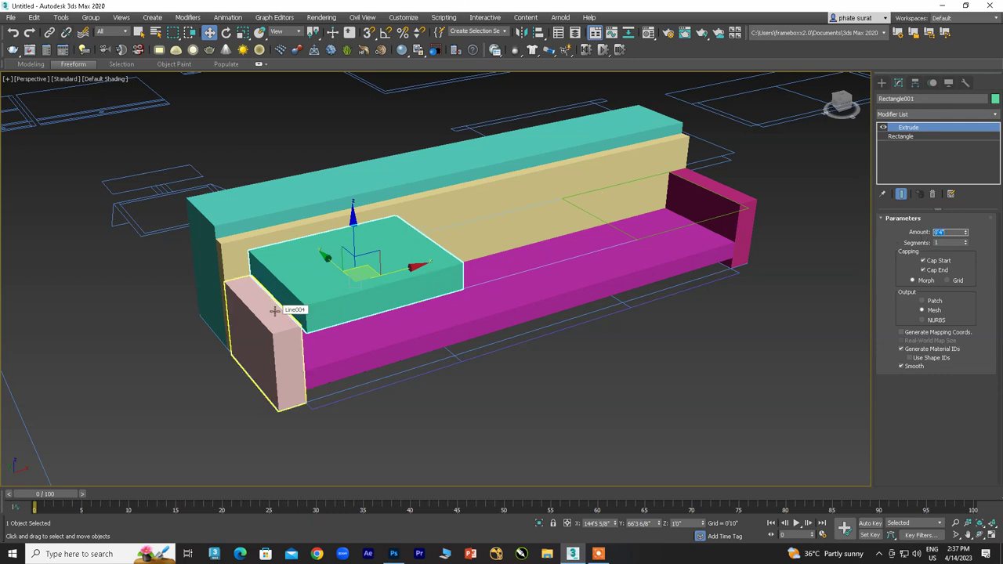
# Step: Move the left cushion to Z = 0, then up to 5 inches onto the base
pyautogui.keyDown('alt'); pyautogui.moveTo(265, 223); pyautogui.dragTo(332, 292, button='middle'); pyautogui.keyUp('alt')
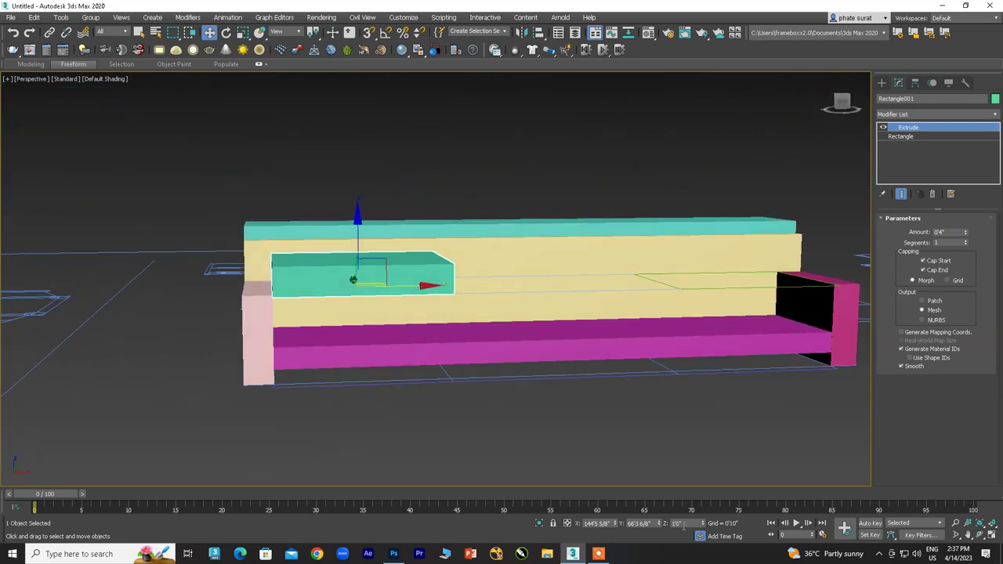
pyautogui.click(686, 523)
pyautogui.write('0')
pyautogui.press('Return')
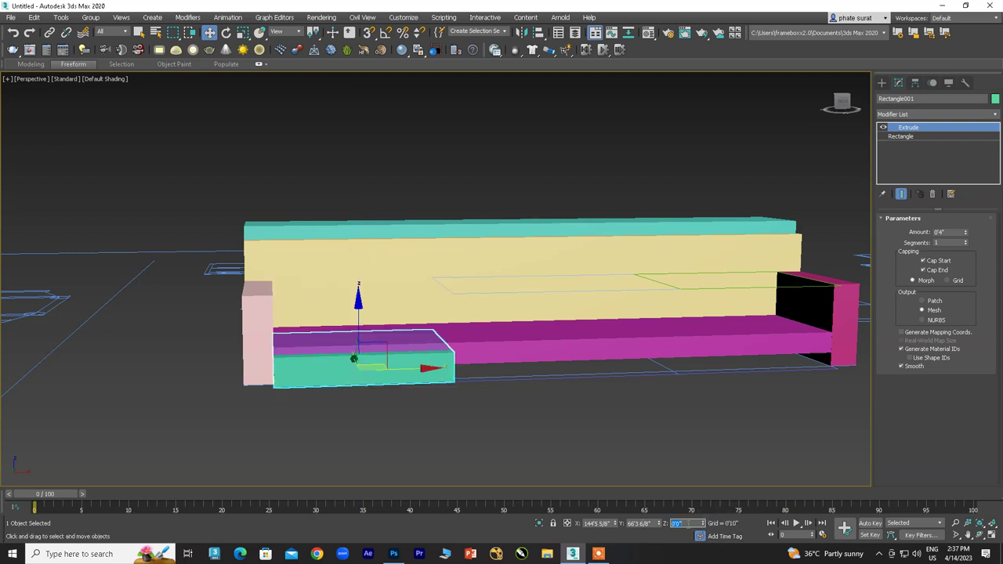
pyautogui.write('5')
pyautogui.press('Return')
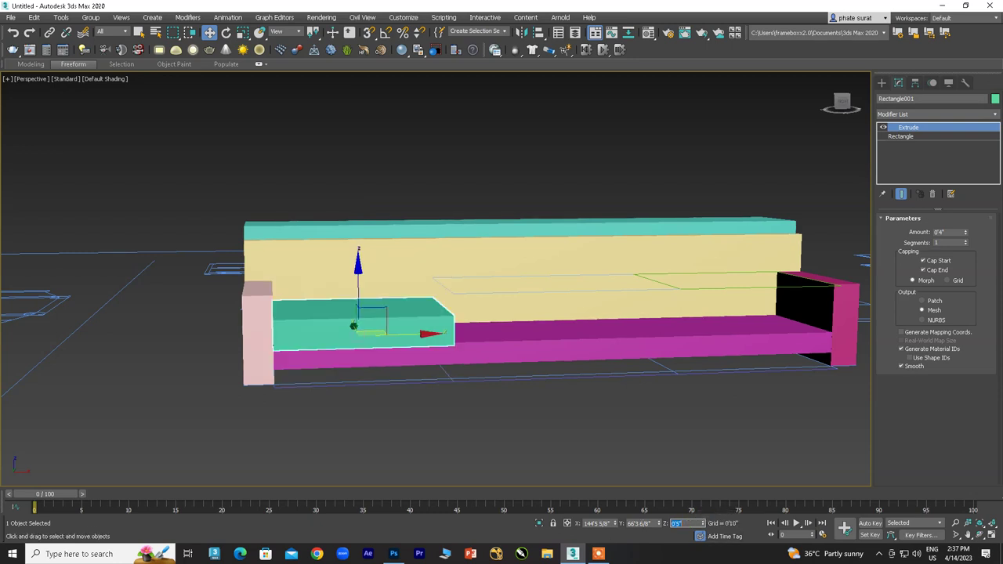
pyautogui.moveTo(402, 370)
pyautogui.keyDown('alt'); pyautogui.mouseDown(button='middle')
pyautogui.moveTo(447, 291)
pyautogui.moveTo(443, 268)
pyautogui.moveTo(488, 266)
pyautogui.moveTo(525, 316)
pyautogui.moveTo(416, 286)
pyautogui.moveTo(431, 268)
pyautogui.moveTo(427, 312)
pyautogui.mouseUp(button='middle'); pyautogui.keyUp('alt')
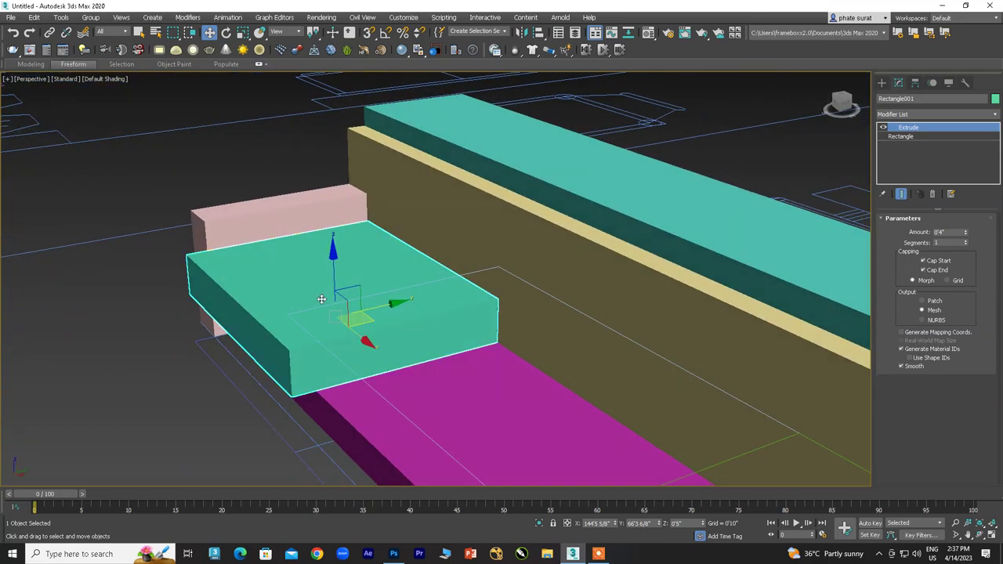
pyautogui.scroll(3, 322, 298)
pyautogui.scroll(-2, 335, 286)
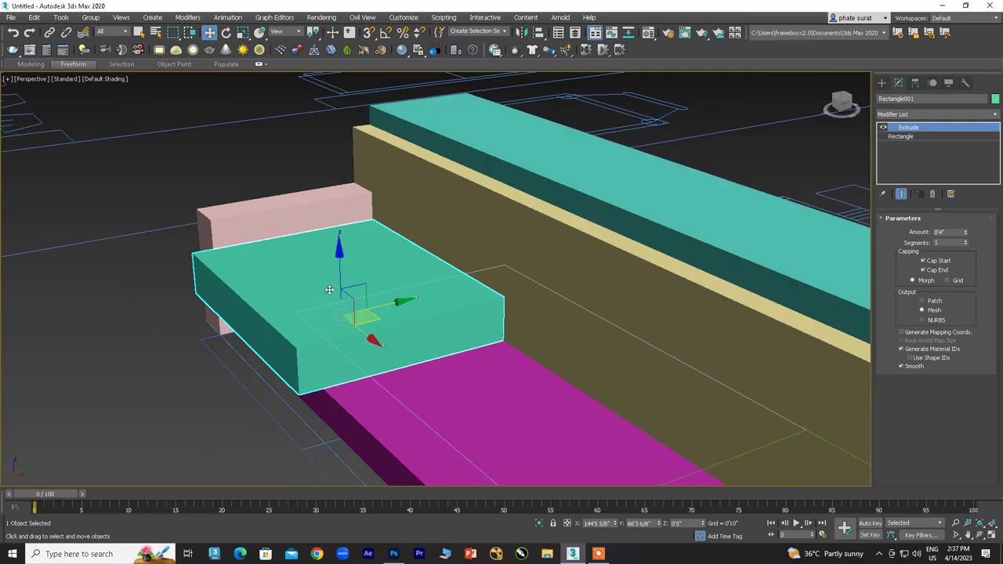
pyautogui.scroll(-2, 329, 289)
pyautogui.click(901, 138)
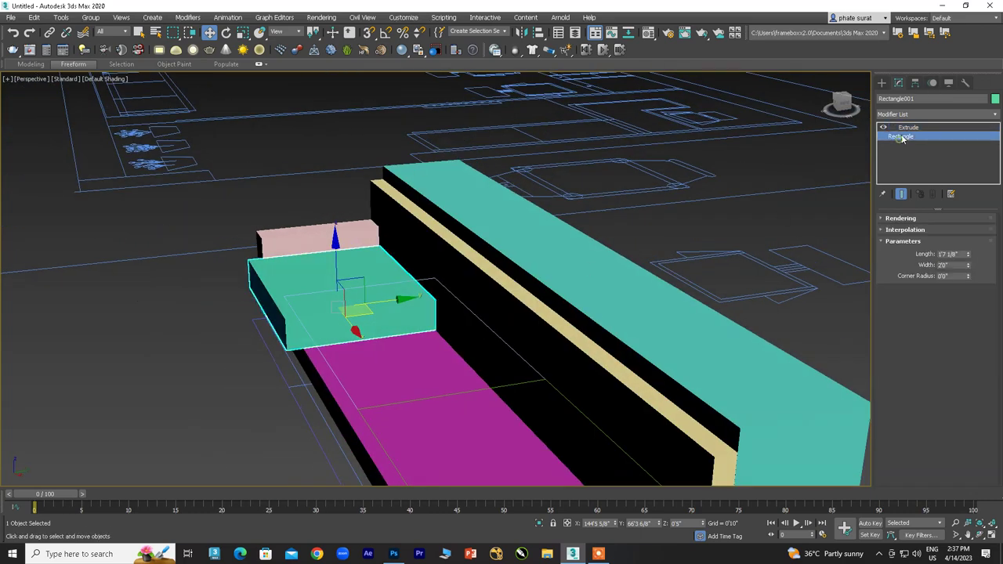
# Step: Convert the left cushion Rectangle001 to an Editable Poly
pyautogui.click(909, 127)
pyautogui.click(905, 136)
pyautogui.rightClick(905, 133)
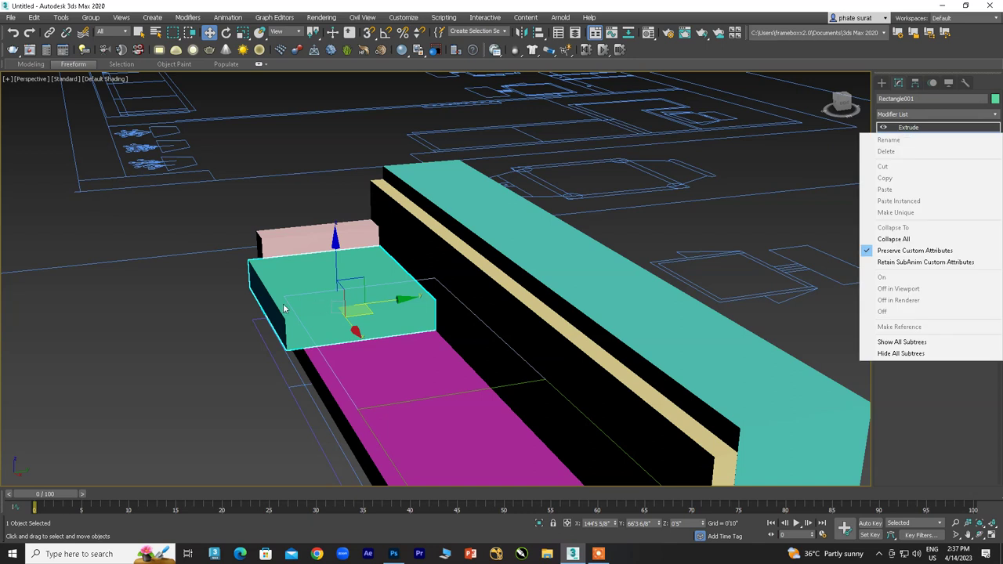
pyautogui.rightClick(284, 307)
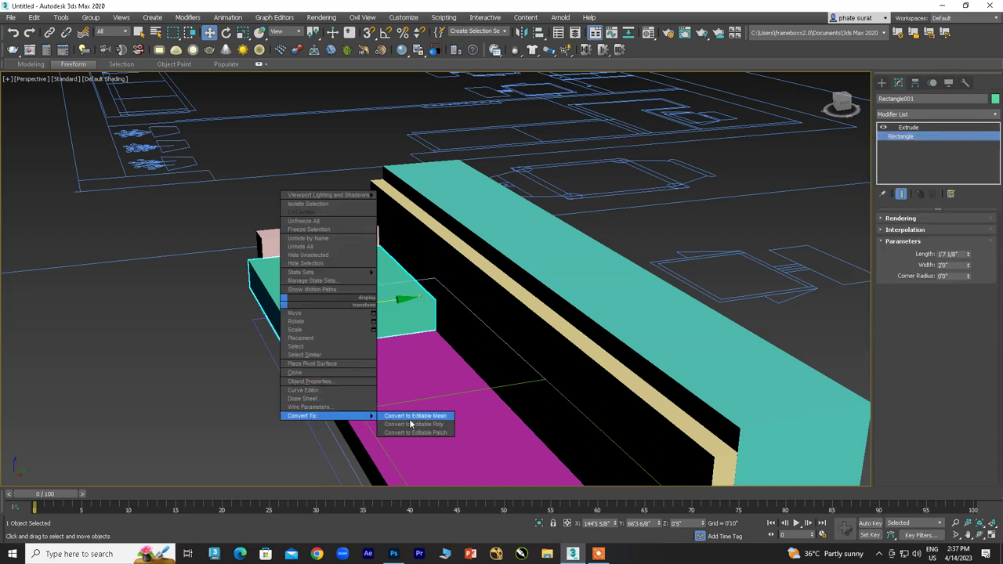
pyautogui.click(410, 423)
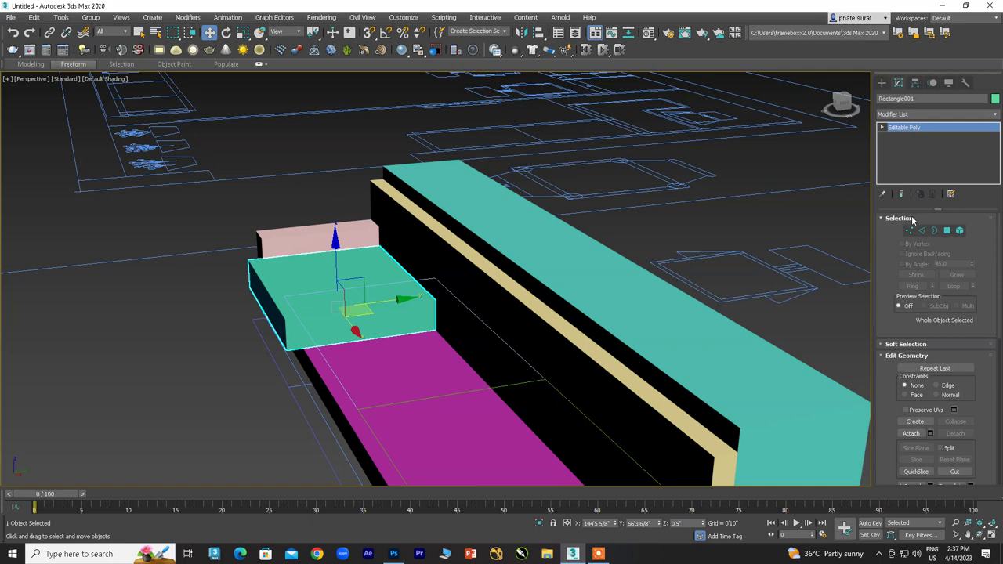
# Step: Select four vertices on one side of the cushion and snap them to reshape its depth
pyautogui.click(909, 230)
pyautogui.moveTo(332, 360); pyautogui.dragTo(314, 368)
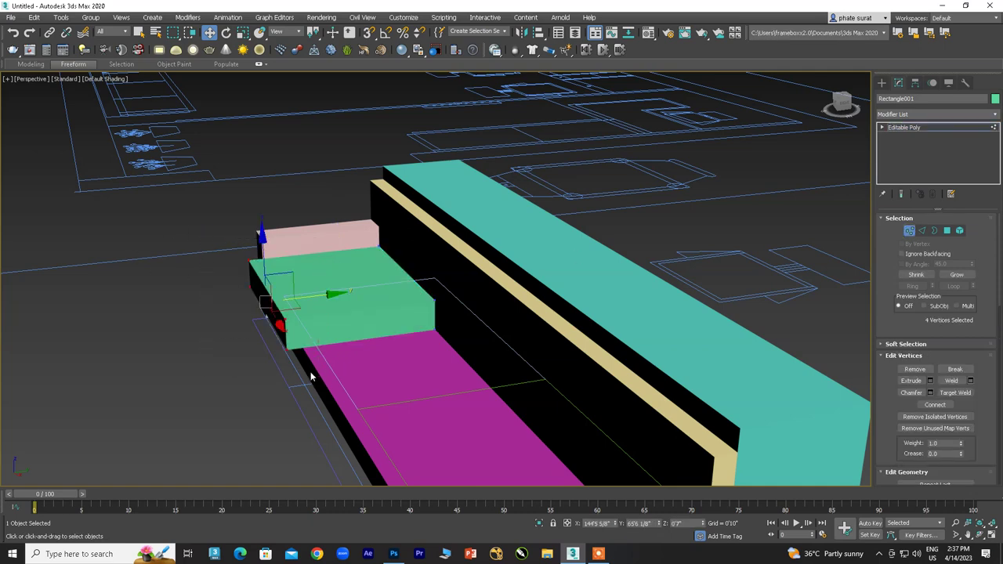
pyautogui.keyDown('alt'); pyautogui.moveTo(313, 369); pyautogui.dragTo(392, 216, button='middle'); pyautogui.keyUp('alt')
pyautogui.hotkey('alt', 'w')
pyautogui.scroll(5, 531, 186)
pyautogui.scroll(5, 531, 185)
pyautogui.scroll(3, 260, 375)
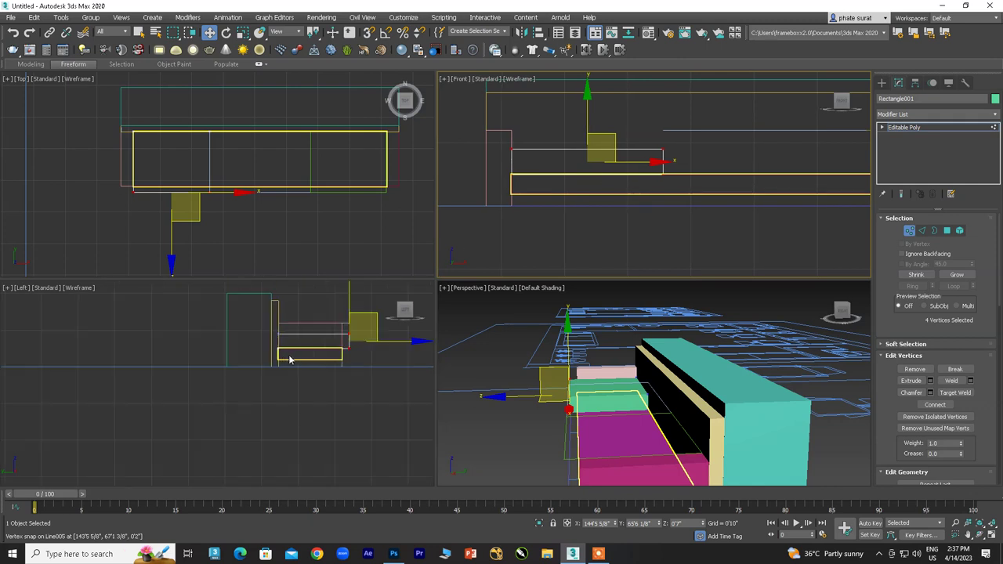
pyautogui.scroll(3, 358, 348)
pyautogui.scroll(3, 336, 331)
pyautogui.scroll(3, 347, 358)
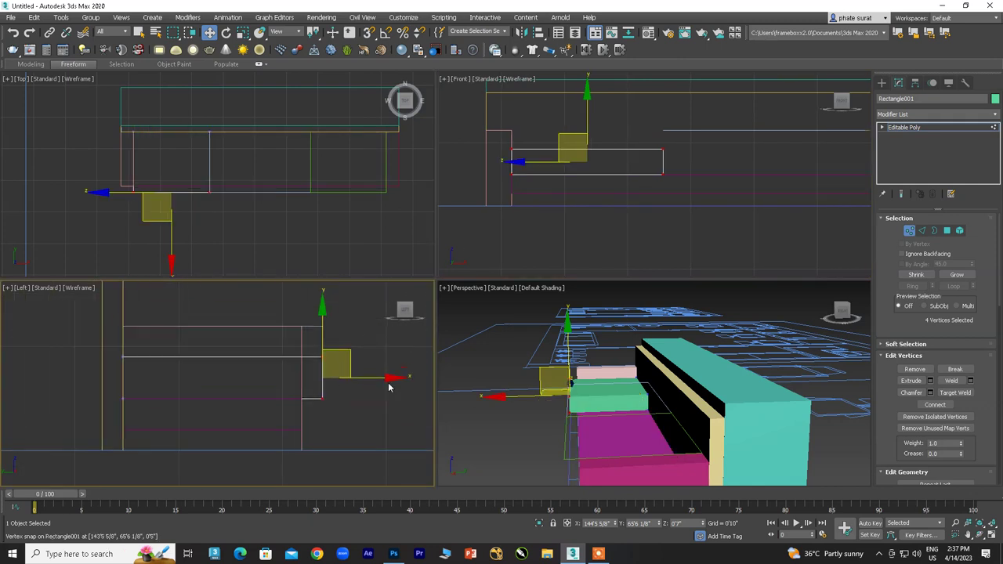
pyautogui.moveTo(394, 384); pyautogui.dragTo(388, 378)
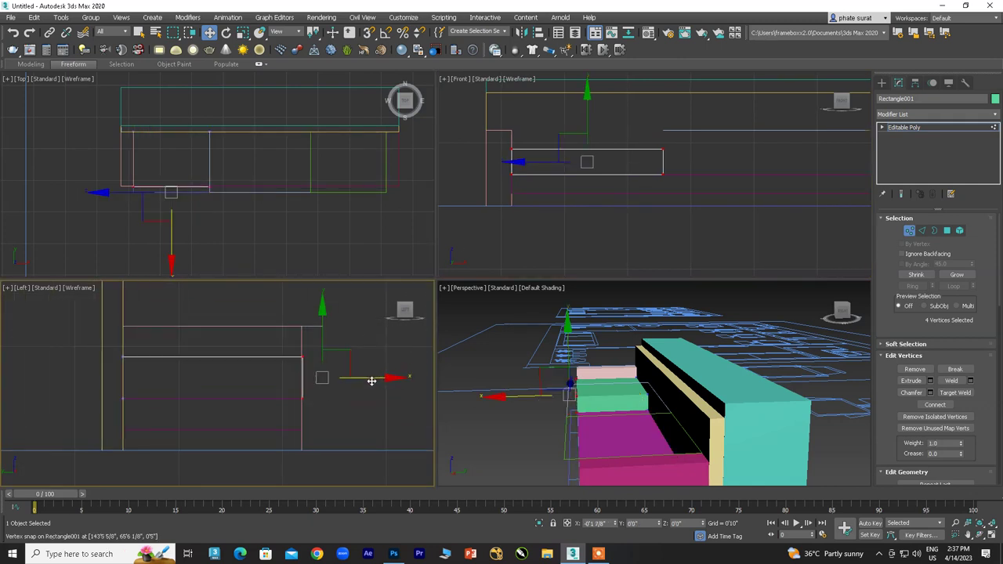
pyautogui.click(336, 330)
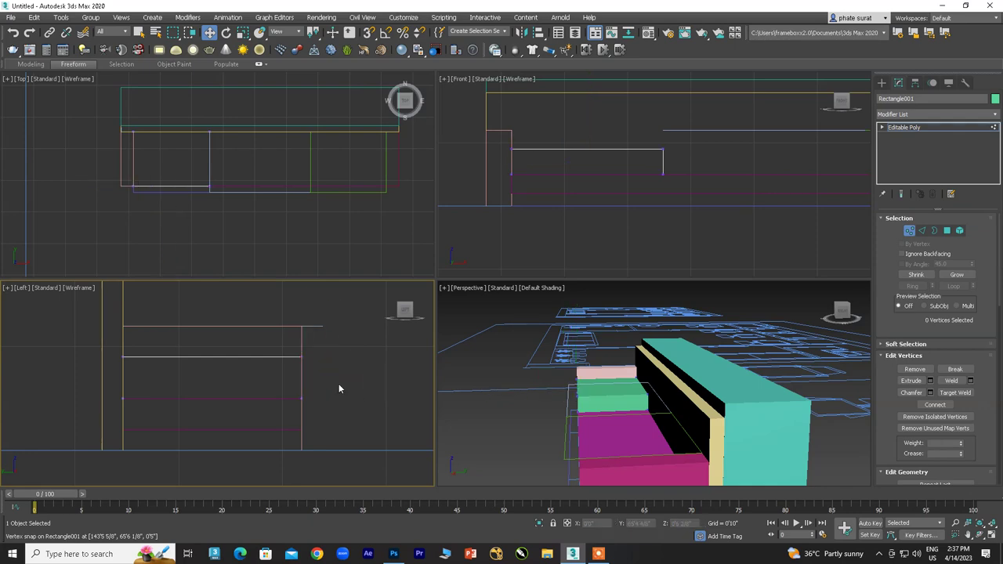
pyautogui.hotkey('alt', 'w')
pyautogui.scroll(5, 405, 353)
pyautogui.moveTo(405, 354)
pyautogui.keyDown('alt'); pyautogui.mouseDown(button='middle')
pyautogui.moveTo(414, 362)
pyautogui.moveTo(391, 342)
pyautogui.moveTo(412, 358)
pyautogui.mouseUp(button='middle'); pyautogui.keyUp('alt')
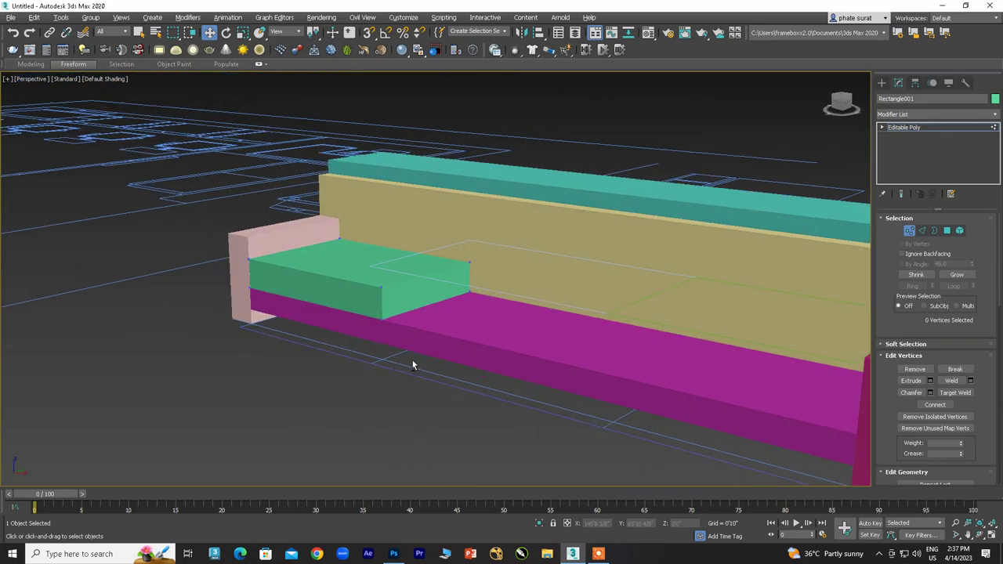
# Step: Exit Vertex mode and orbit around to check the finished left cushion
pyautogui.click(914, 131)
pyautogui.click(360, 397)
pyautogui.scroll(3, 361, 402)
pyautogui.moveTo(361, 401)
pyautogui.keyDown('alt'); pyautogui.mouseDown(button='middle')
pyautogui.moveTo(474, 337)
pyautogui.moveTo(322, 250)
pyautogui.mouseUp(button='middle'); pyautogui.keyUp('alt')
pyautogui.scroll(-3, 322, 250)
pyautogui.scroll(3, 374, 179)
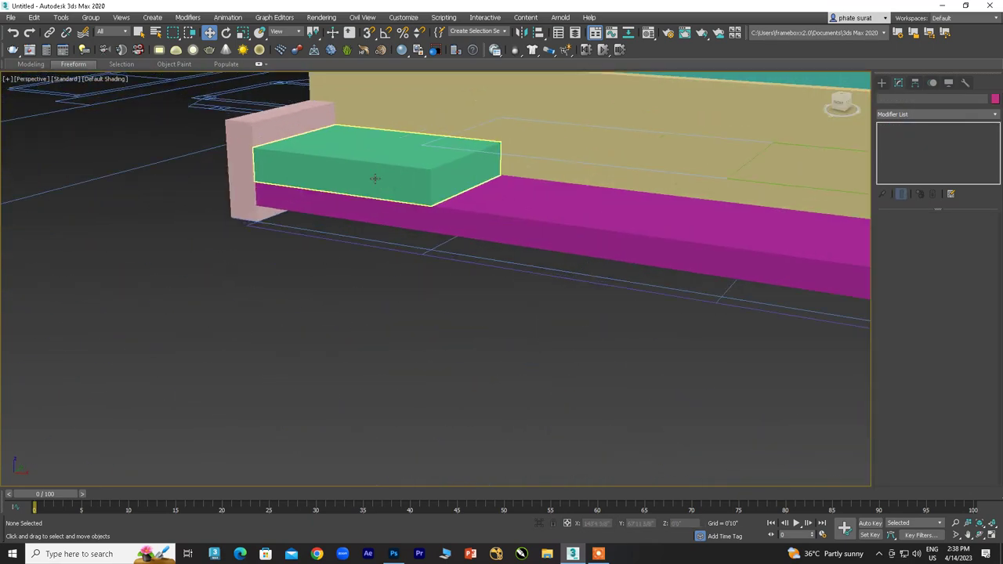
pyautogui.keyDown('alt'); pyautogui.moveTo(374, 178); pyautogui.dragTo(392, 271, button='middle'); pyautogui.keyUp('alt')
pyautogui.click(392, 270)
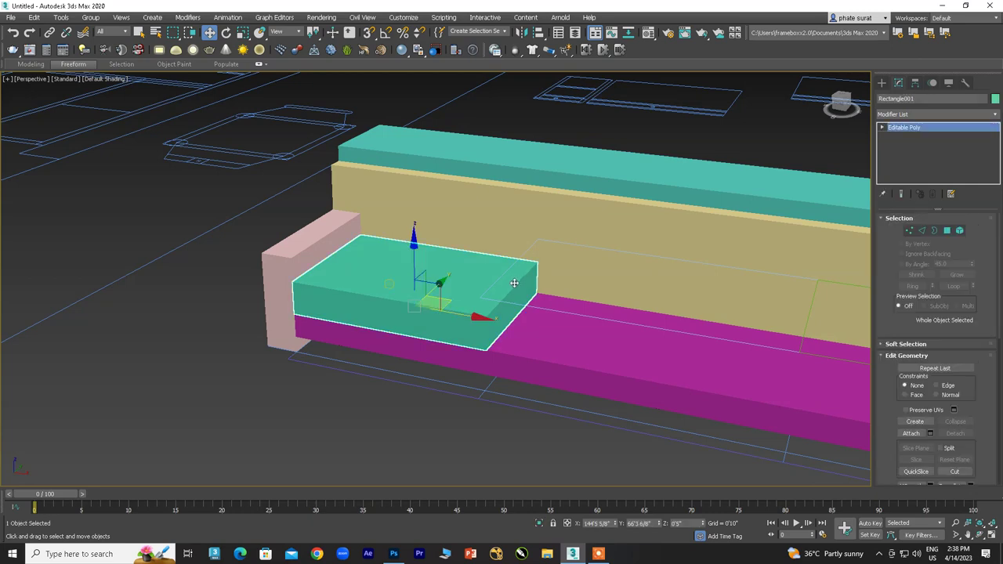
# Step: Select the middle seat rectangle Rectangle002 from a lower frontal view
pyautogui.scroll(-2, 514, 283)
pyautogui.keyDown('alt'); pyautogui.moveTo(514, 283); pyautogui.dragTo(342, 292, button='middle'); pyautogui.keyUp('alt')
pyautogui.scroll(1, 343, 291)
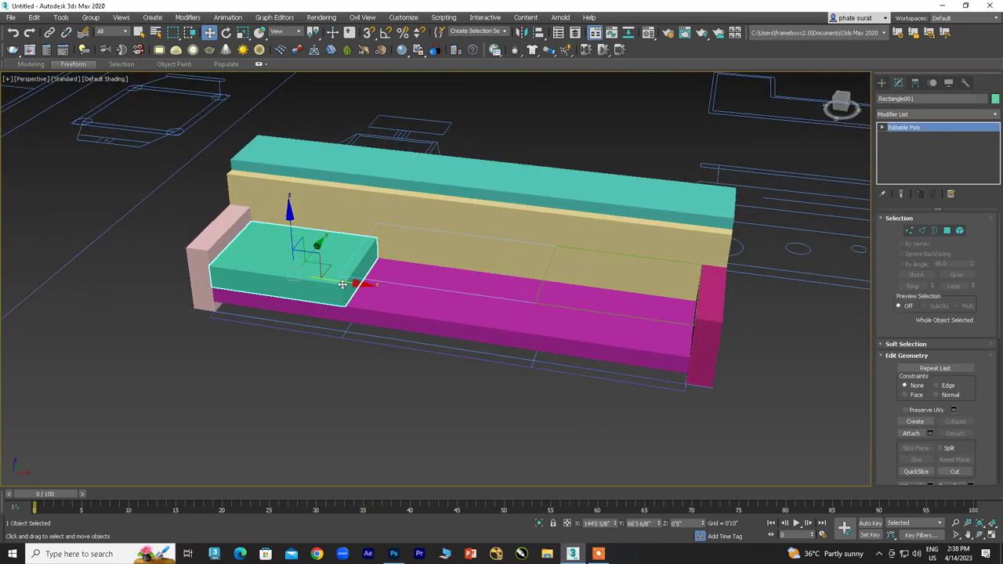
pyautogui.click(411, 288)
pyautogui.moveTo(412, 288)
pyautogui.keyDown('alt'); pyautogui.mouseDown(button='middle')
pyautogui.moveTo(376, 276)
pyautogui.moveTo(423, 294)
pyautogui.mouseUp(button='middle'); pyautogui.keyUp('alt')
pyautogui.moveTo(387, 250)
pyautogui.keyDown('alt'); pyautogui.mouseDown(button='middle')
pyautogui.moveTo(436, 324)
pyautogui.moveTo(430, 340)
pyautogui.moveTo(388, 307)
pyautogui.moveTo(389, 285)
pyautogui.moveTo(389, 319)
pyautogui.moveTo(401, 273)
pyautogui.moveTo(394, 333)
pyautogui.moveTo(406, 346)
pyautogui.mouseUp(button='middle'); pyautogui.keyUp('alt')
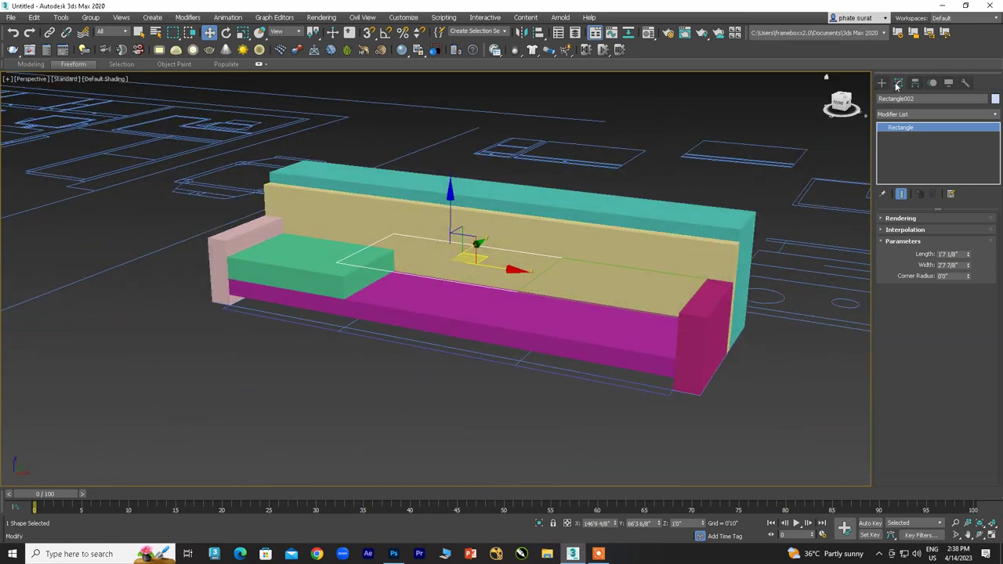
# Step: Add Extrude modifiers to the middle and right seat rectangles (Rectangle002 and Rectangle003)
pyautogui.click(906, 114)
pyautogui.write('ext')
pyautogui.press('Return')
pyautogui.click(613, 266)
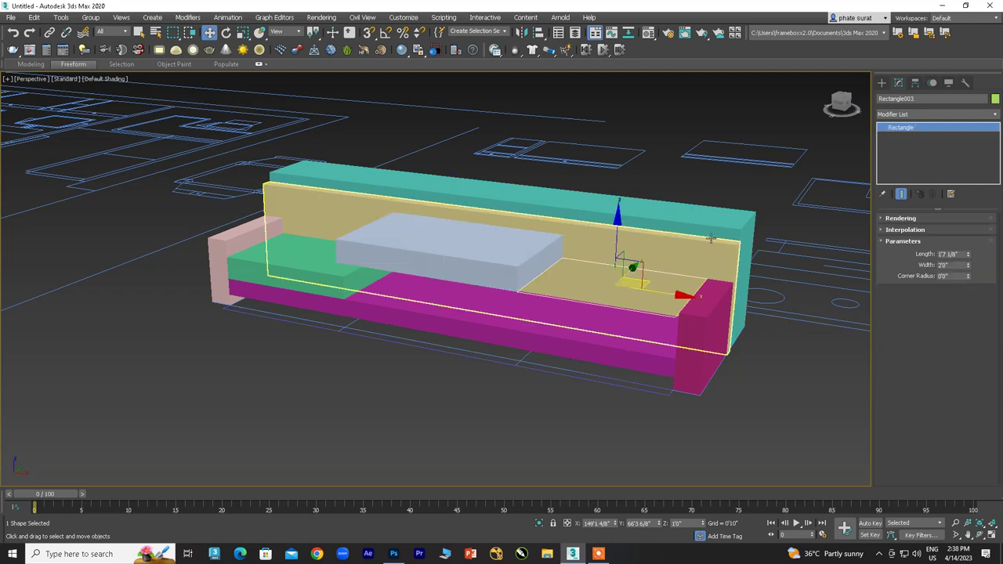
pyautogui.click(905, 115)
pyautogui.write('ext')
pyautogui.click(905, 125)
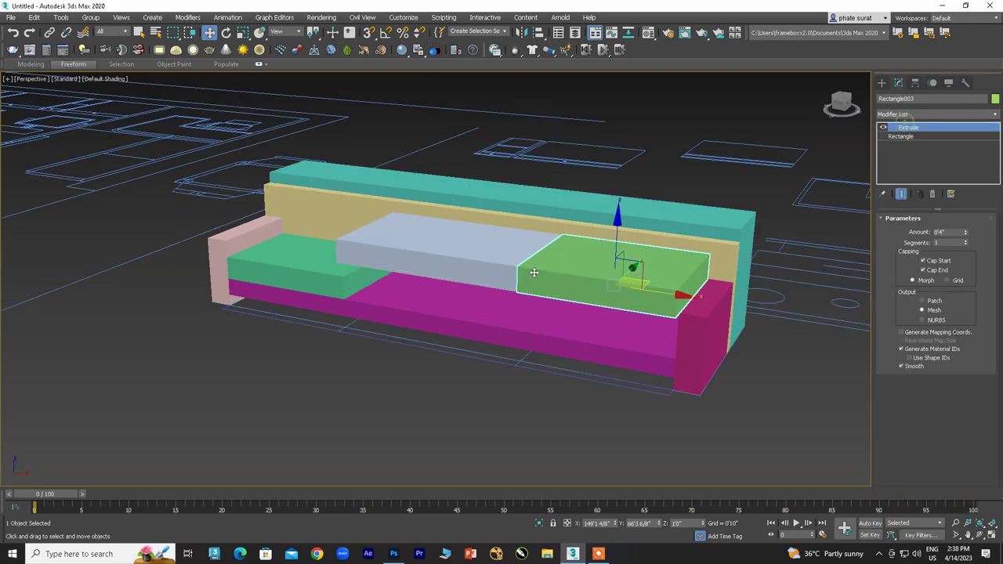
# Step: Try raising the grey middle slab to 5 inches, then undo the change
pyautogui.click(484, 259)
pyautogui.press('Return')
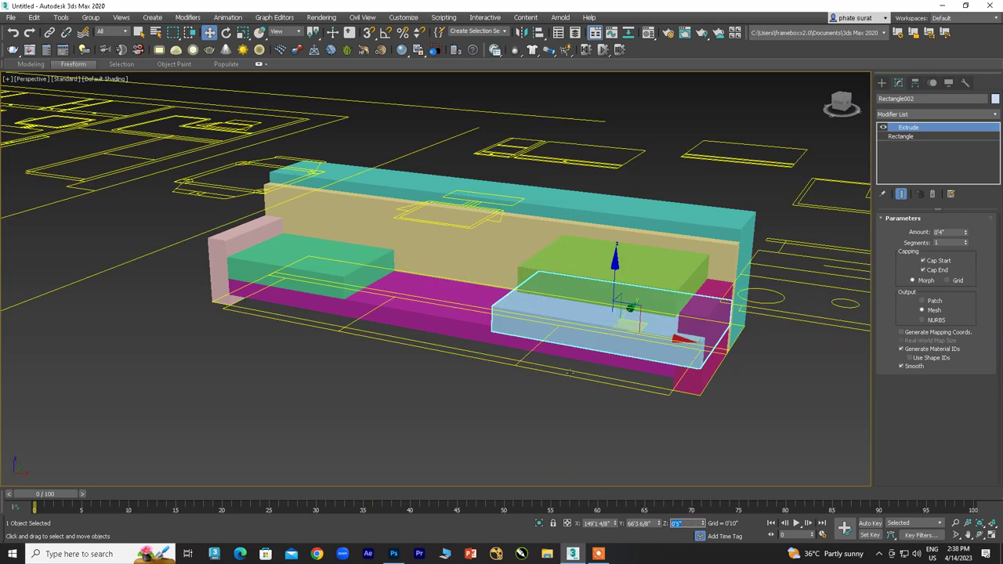
pyautogui.keyDown('alt'); pyautogui.moveTo(585, 374); pyautogui.dragTo(610, 427, button='middle'); pyautogui.keyUp('alt')
pyautogui.click(610, 427)
pyautogui.hotkey('ctrl', 'z')
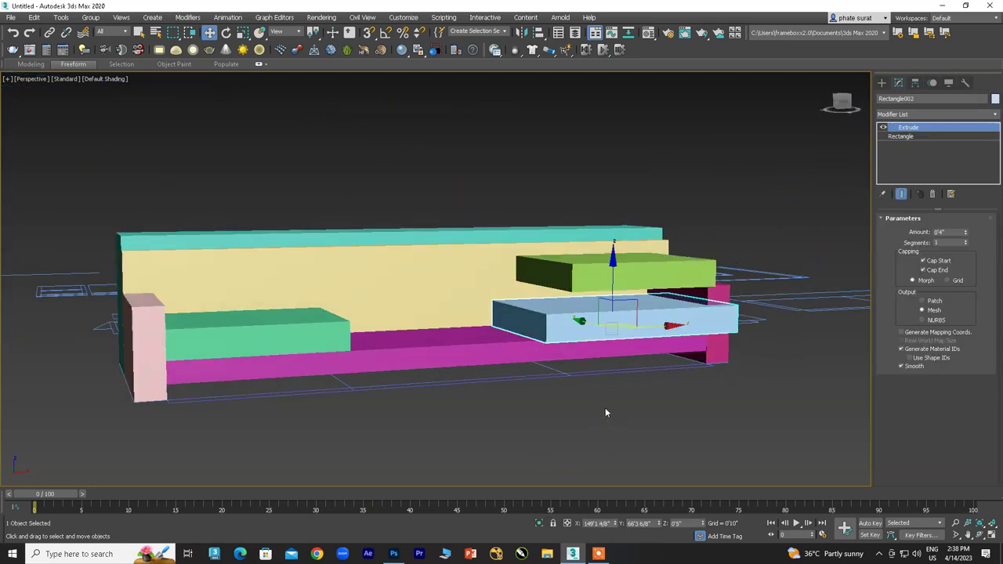
pyautogui.hotkey('ctrl', 'z')
pyautogui.hotkey('ctrl', 'z')
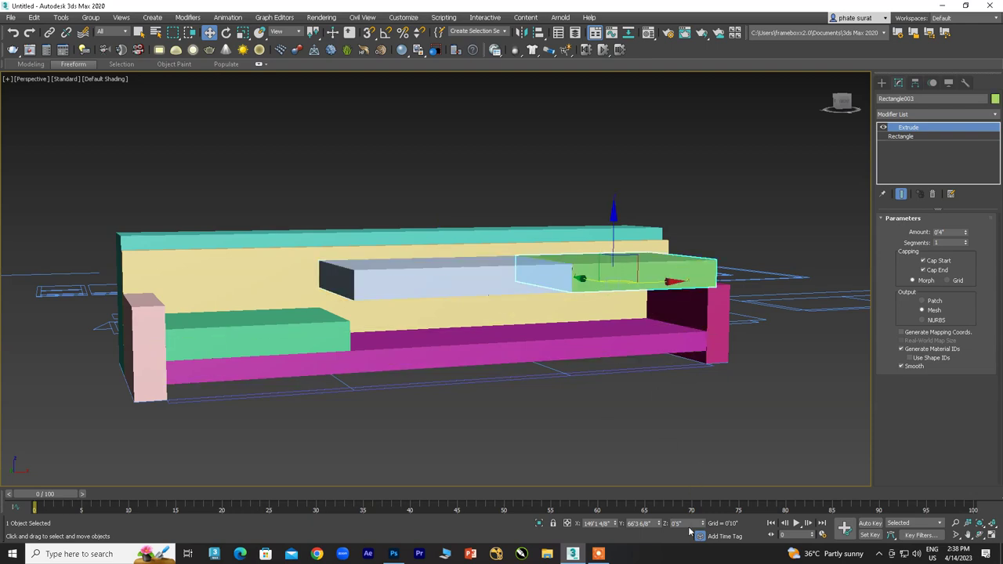
# Step: Set the right green slab's height to 5 inches so it rests on the seat base
pyautogui.moveTo(641, 471)
pyautogui.keyDown('alt'); pyautogui.mouseDown(button='middle')
pyautogui.moveTo(611, 454)
pyautogui.moveTo(610, 466)
pyautogui.mouseUp(button='middle'); pyautogui.keyUp('alt')
pyautogui.click(617, 378)
pyautogui.scroll(5, 584, 360)
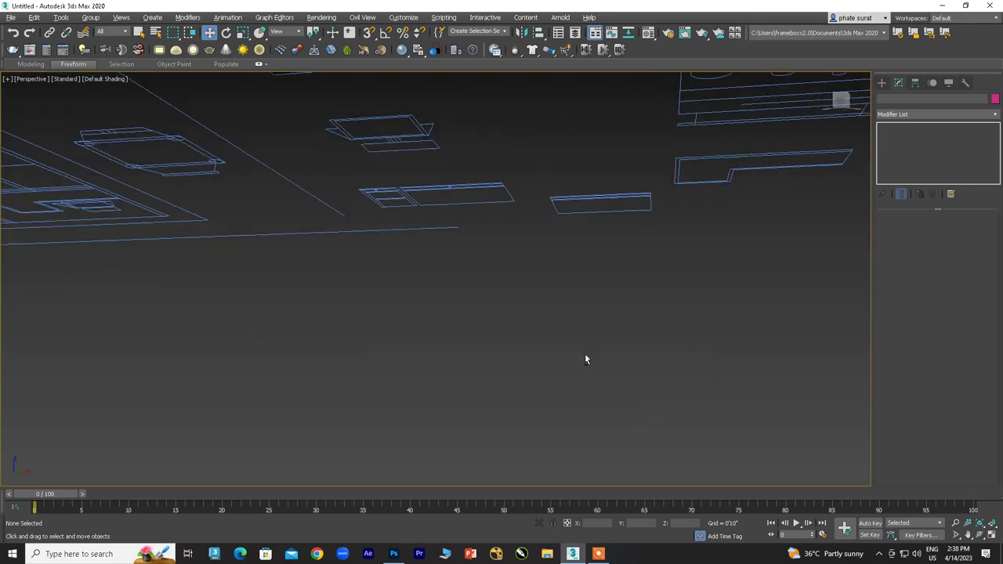
pyautogui.scroll(-5, 585, 359)
pyautogui.click(627, 213)
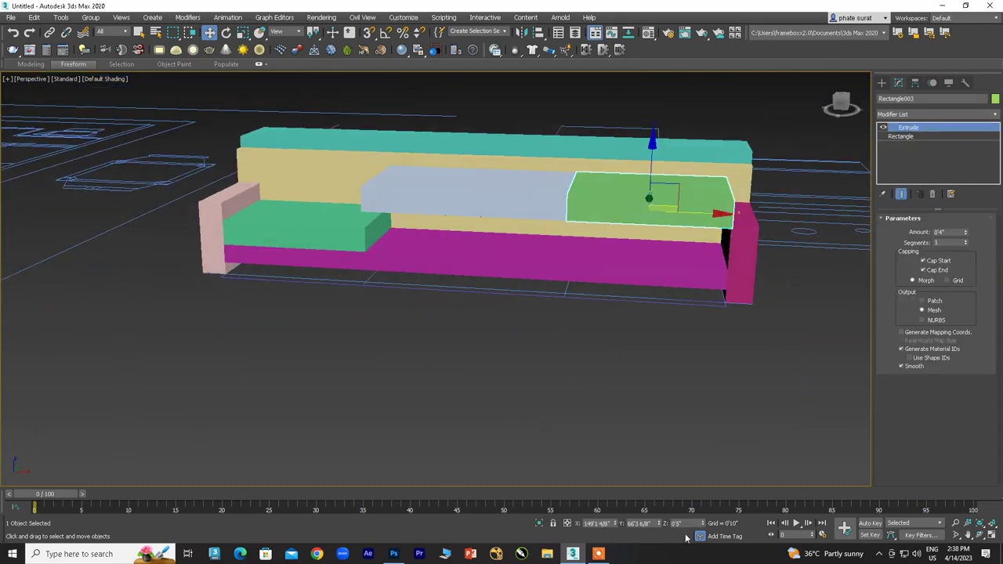
pyautogui.write('0')
pyautogui.press('Return')
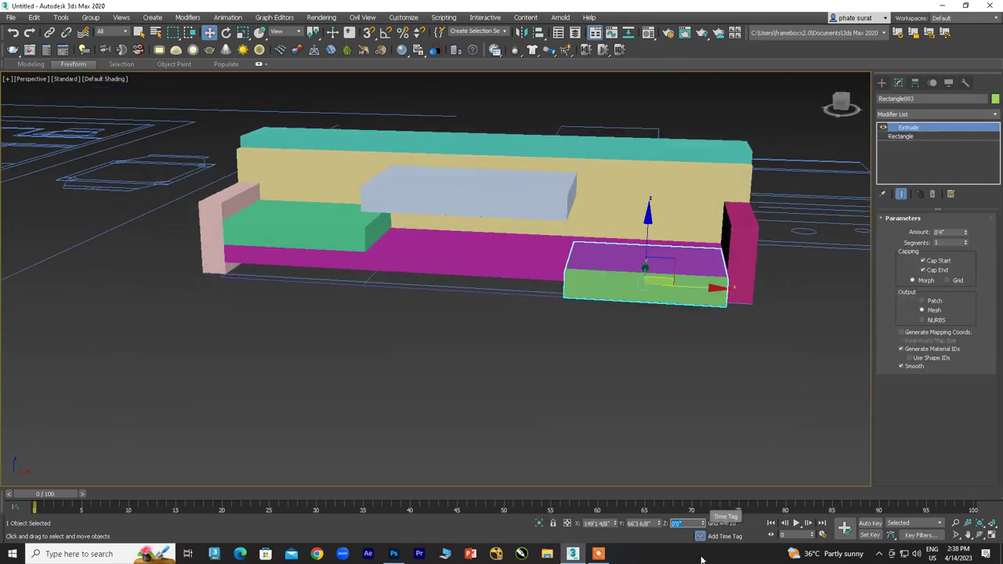
pyautogui.write('5')
pyautogui.press('Return')
# Step: Drop the light-blue middle slab to height 0, comparing positions with undo and redo
pyautogui.moveTo(575, 419)
pyautogui.keyDown('alt'); pyautogui.mouseDown(button='middle')
pyautogui.moveTo(567, 336)
pyautogui.moveTo(587, 343)
pyautogui.mouseUp(button='middle'); pyautogui.keyUp('alt')
pyautogui.click(502, 204)
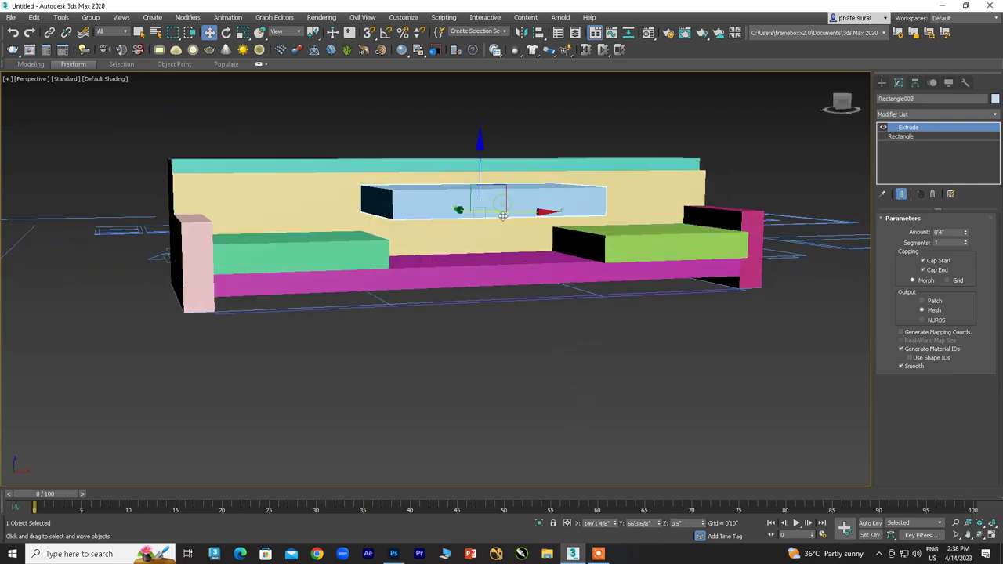
pyautogui.write('0')
pyautogui.press('Return')
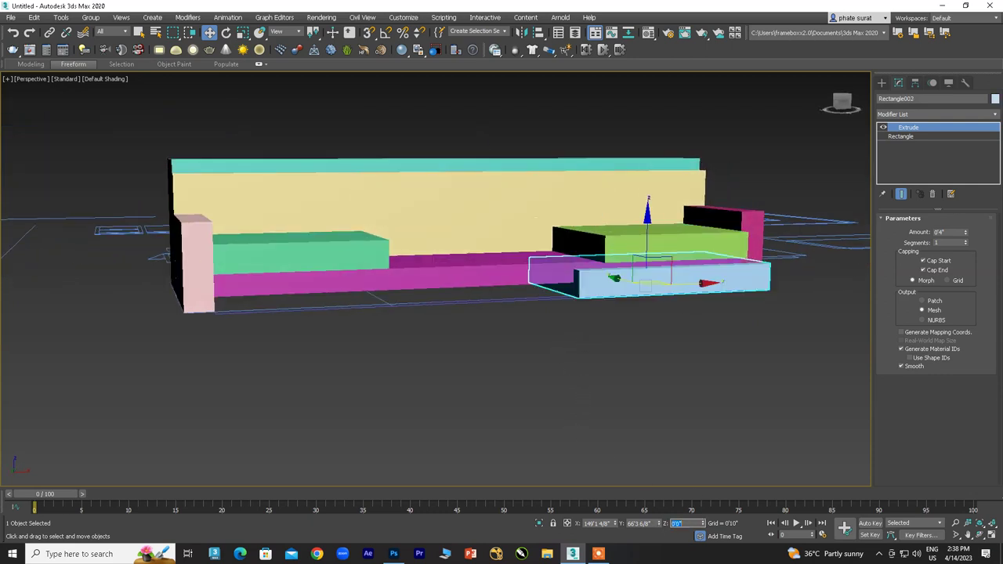
pyautogui.keyDown('alt'); pyautogui.moveTo(627, 401); pyautogui.dragTo(616, 418, button='middle'); pyautogui.keyUp('alt')
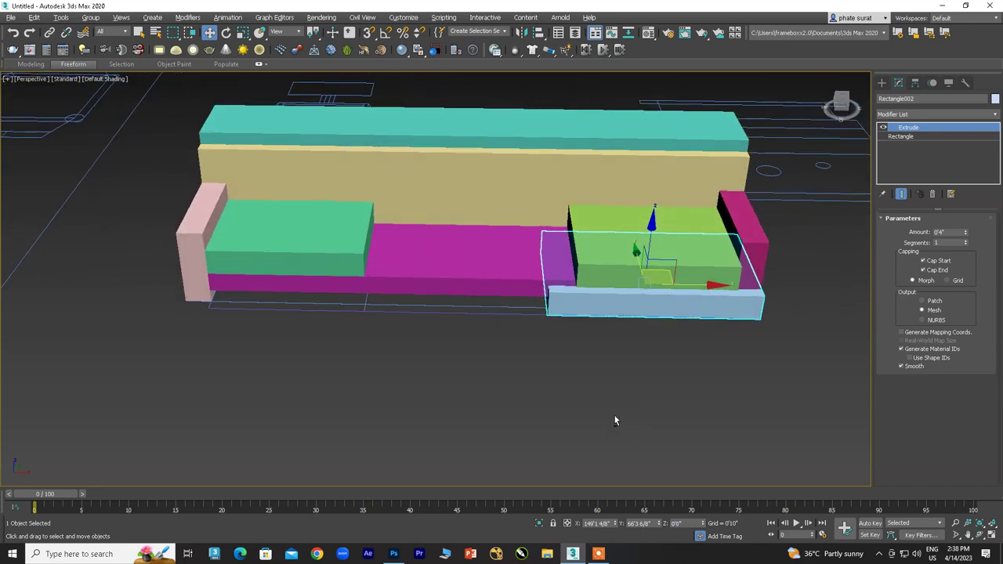
pyautogui.hotkey('ctrl', 'z')
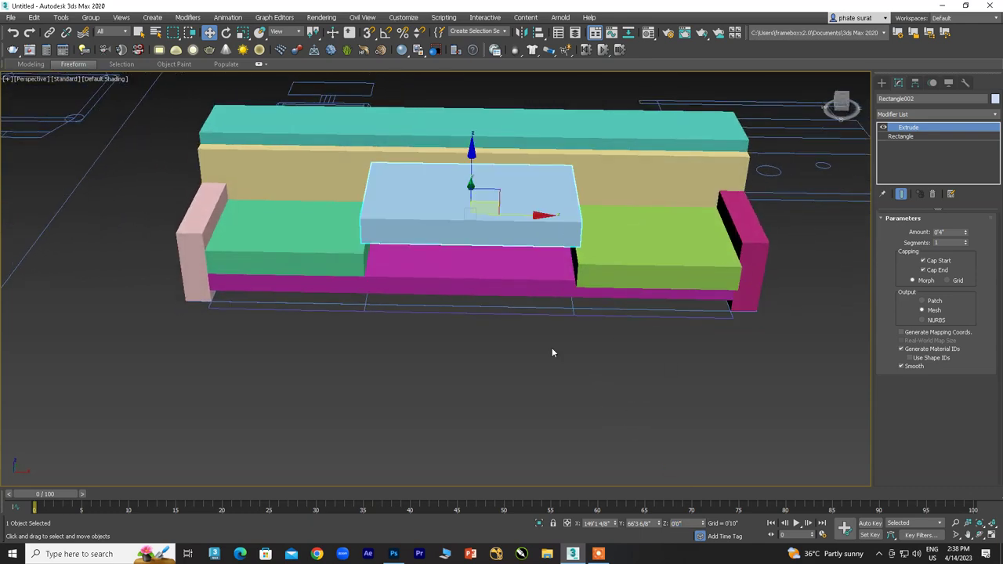
pyautogui.hotkey('ctrl', 'y')
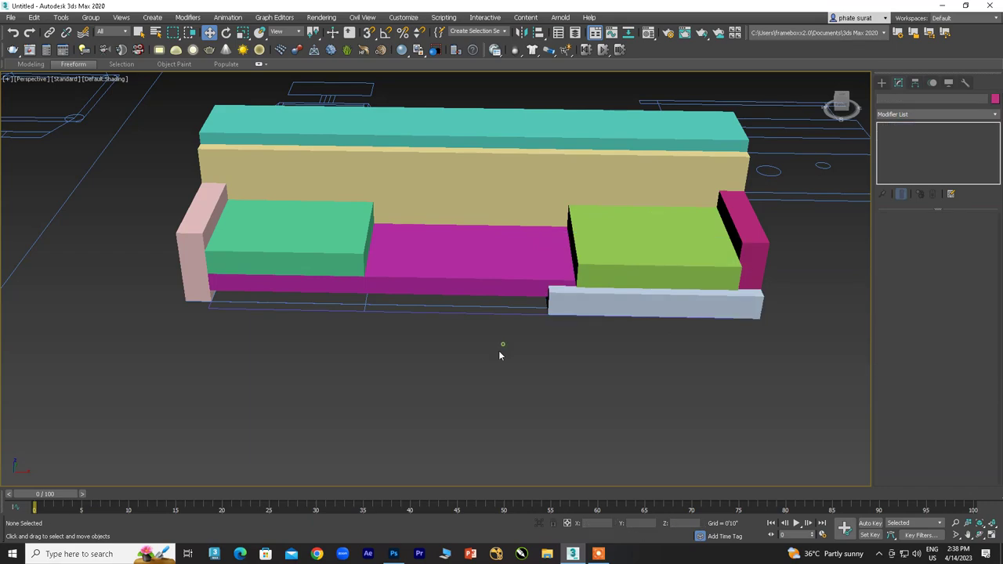
pyautogui.moveTo(498, 351); pyautogui.dragTo(464, 357, button='middle')
pyautogui.scroll(3, 495, 369)
pyautogui.scroll(2, 633, 251)
pyautogui.hotkey('ctrl', 'z')
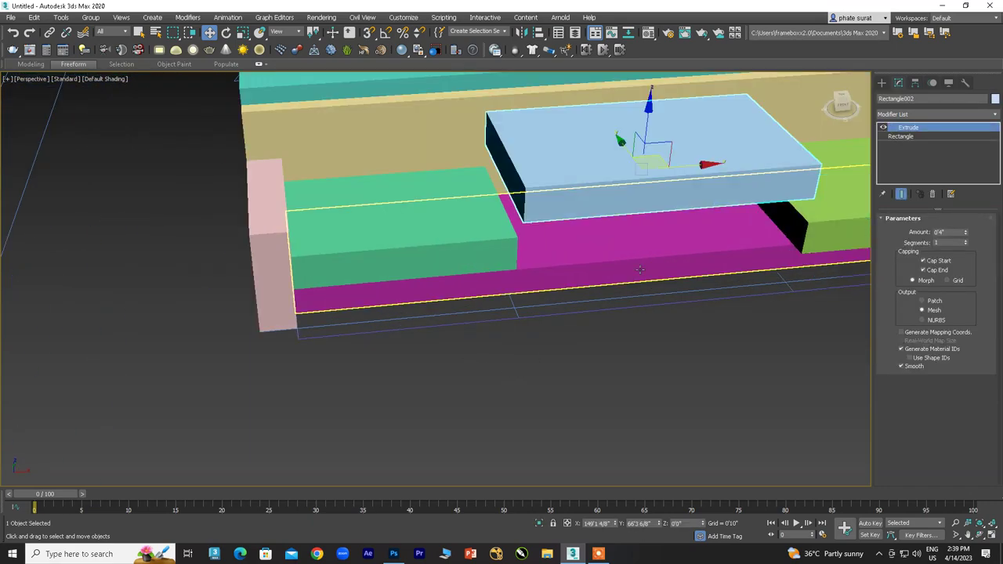
pyautogui.scroll(-2, 633, 250)
# Step: Try a new height for the light-blue cushion, then undo it
pyautogui.moveTo(634, 251)
pyautogui.keyDown('alt'); pyautogui.mouseDown(button='middle')
pyautogui.moveTo(634, 281)
pyautogui.moveTo(639, 245)
pyautogui.moveTo(523, 309)
pyautogui.moveTo(526, 188)
pyautogui.moveTo(528, 215)
pyautogui.moveTo(528, 206)
pyautogui.mouseUp(button='middle'); pyautogui.keyUp('alt')
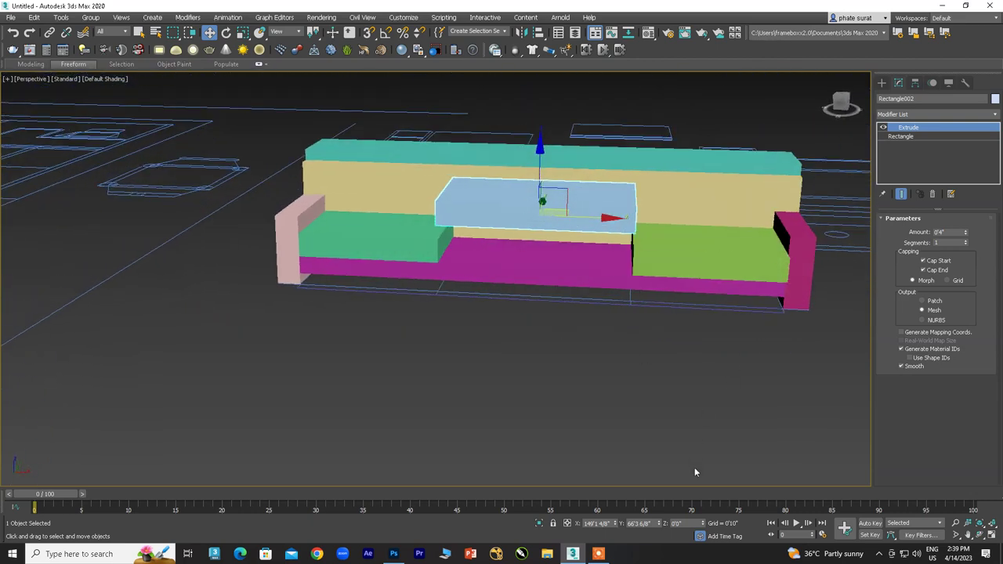
pyautogui.click(549, 350)
pyautogui.click(555, 192)
pyautogui.press('Return')
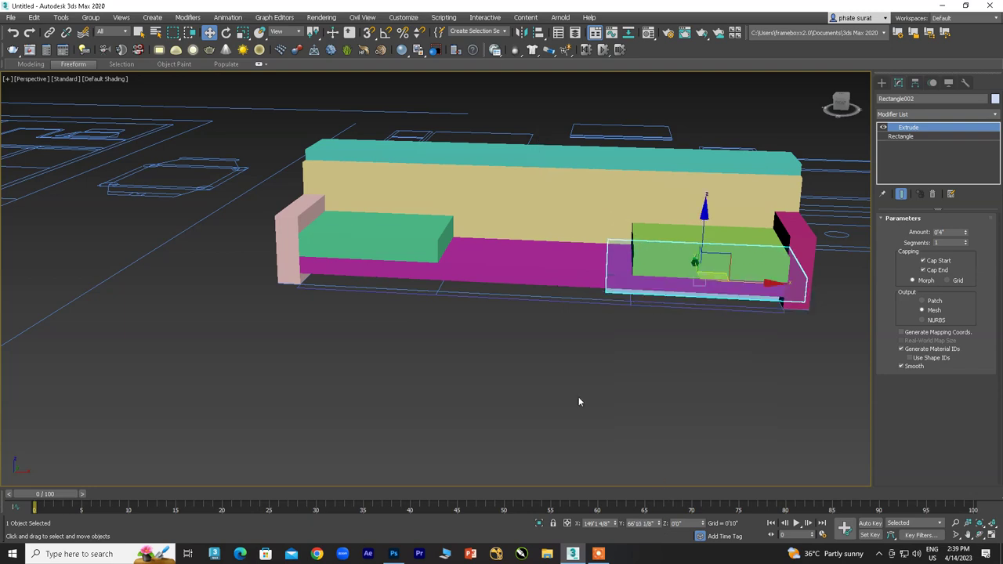
pyautogui.hotkey('ctrl', 'z')
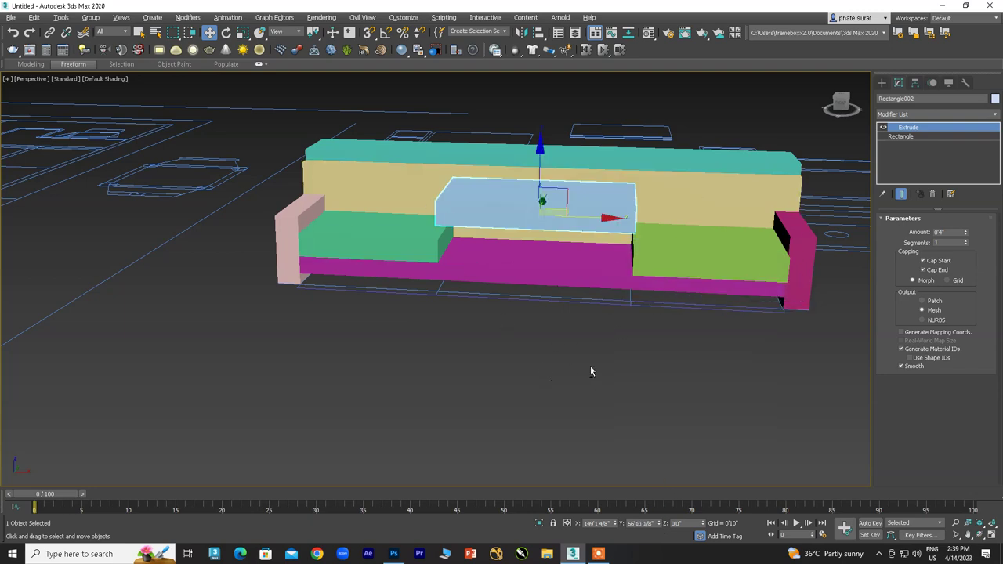
pyautogui.keyDown('alt'); pyautogui.moveTo(591, 371); pyautogui.dragTo(533, 360, button='middle'); pyautogui.keyUp('alt')
# Step: In the maximized Front view, move the light-blue cushion down to seat level
pyautogui.hotkey('alt', 'w')
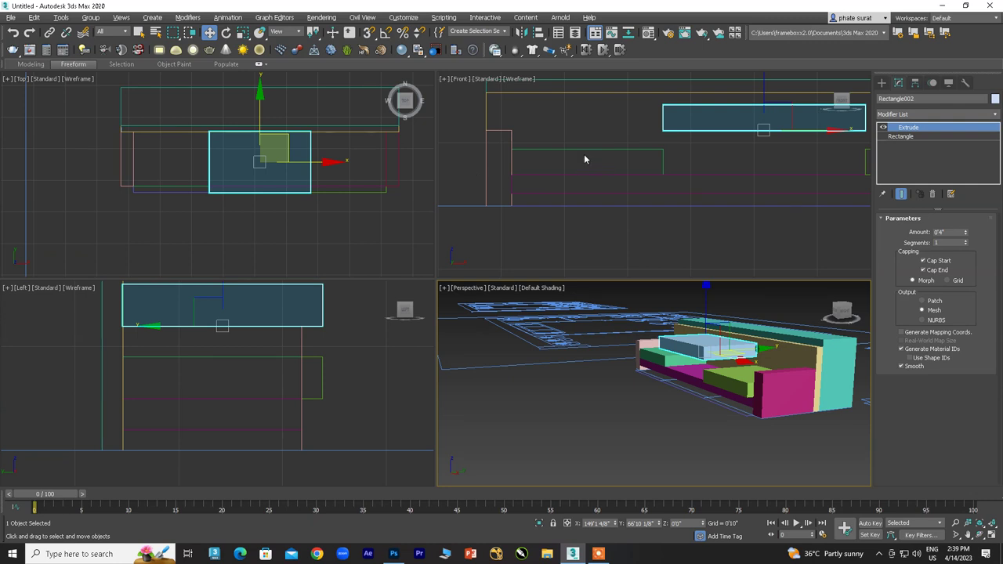
pyautogui.scroll(-2, 769, 149)
pyautogui.hotkey('alt', 'w')
pyautogui.moveTo(694, 173); pyautogui.dragTo(552, 170, button='middle')
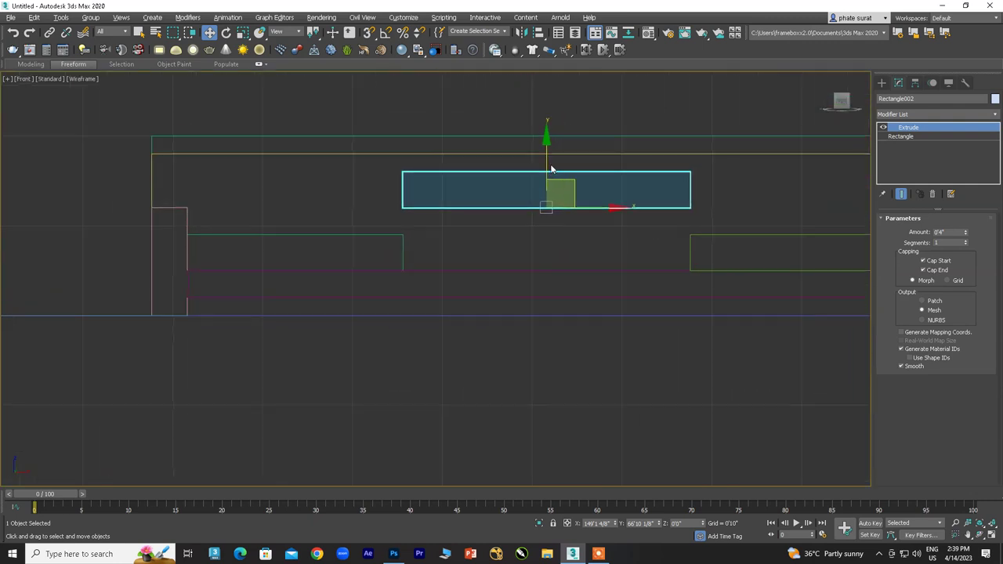
pyautogui.moveTo(546, 139)
pyautogui.mouseDown()
pyautogui.moveTo(547, 186)
pyautogui.moveTo(557, 200)
pyautogui.mouseUp()
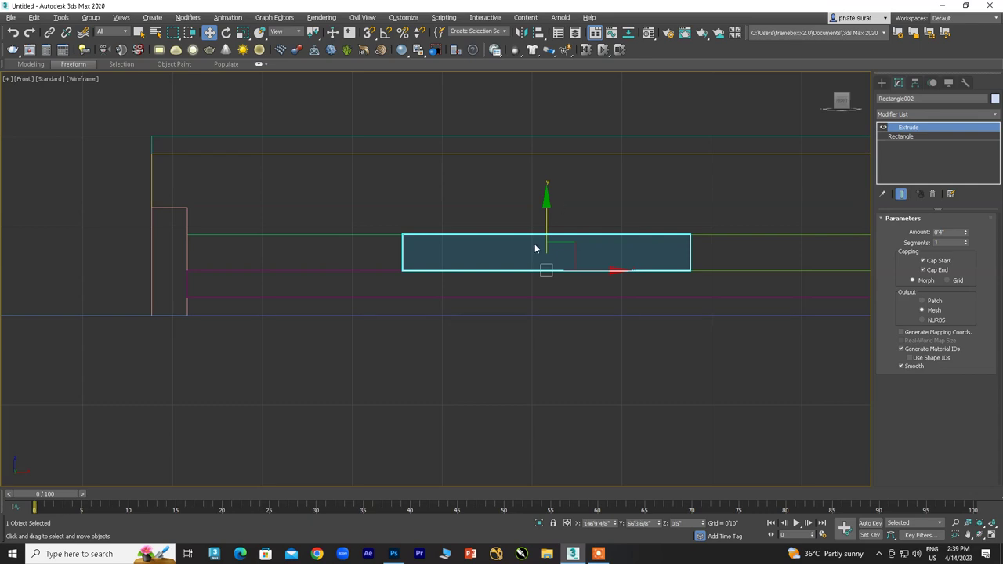
pyautogui.hotkey('alt', 'w')
pyautogui.hotkey('alt', 'w')
# Step: Select the light-blue and right green cushions together and open their right-click menu
pyautogui.scroll(3, 580, 367)
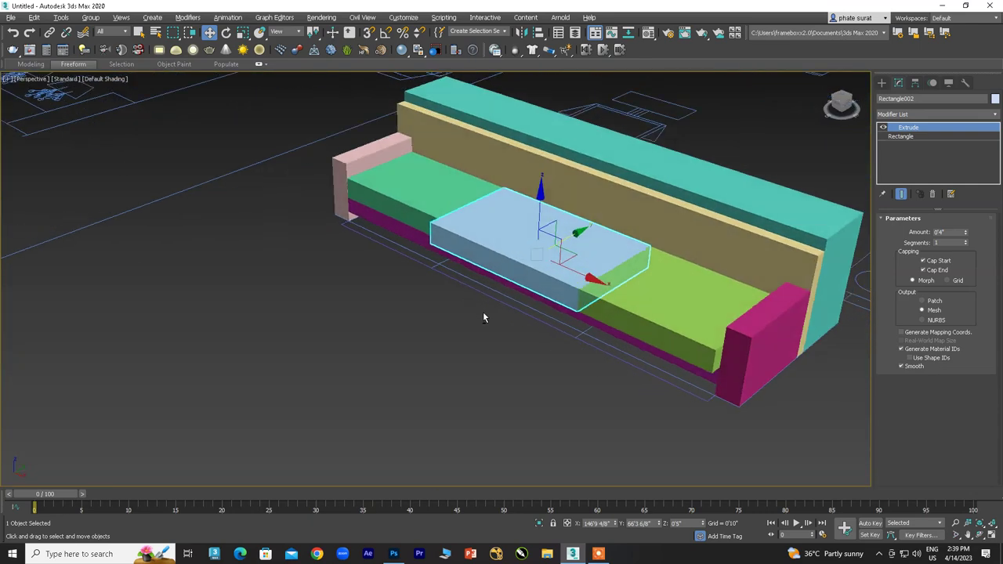
pyautogui.scroll(3, 481, 310)
pyautogui.scroll(3, 550, 286)
pyautogui.scroll(-5, 551, 286)
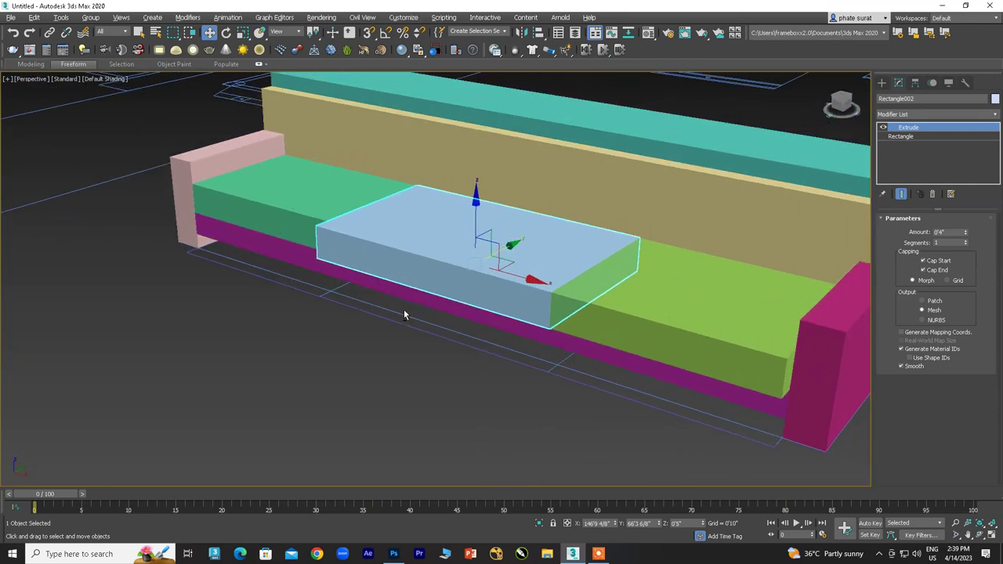
pyautogui.keyDown('alt'); pyautogui.moveTo(402, 313); pyautogui.dragTo(418, 305, button='middle'); pyautogui.keyUp('alt')
pyautogui.scroll(3, 358, 310)
pyautogui.keyDown('alt'); pyautogui.moveTo(358, 215); pyautogui.dragTo(461, 314, button='middle'); pyautogui.keyUp('alt')
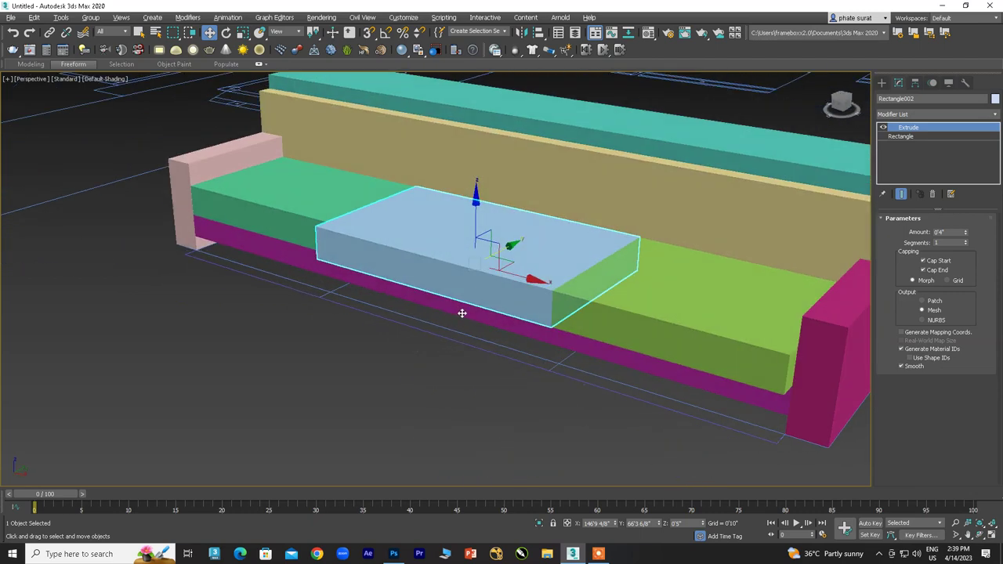
pyautogui.keyDown('ctrl'); pyautogui.click(659, 293); pyautogui.keyUp('ctrl')
pyautogui.rightClick(658, 291)
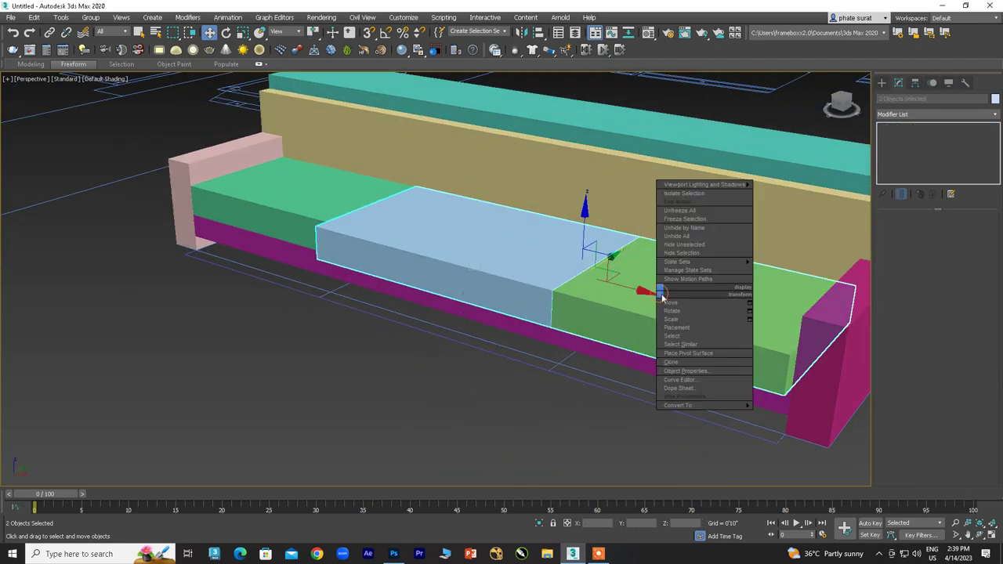
pyautogui.moveTo(679, 405)
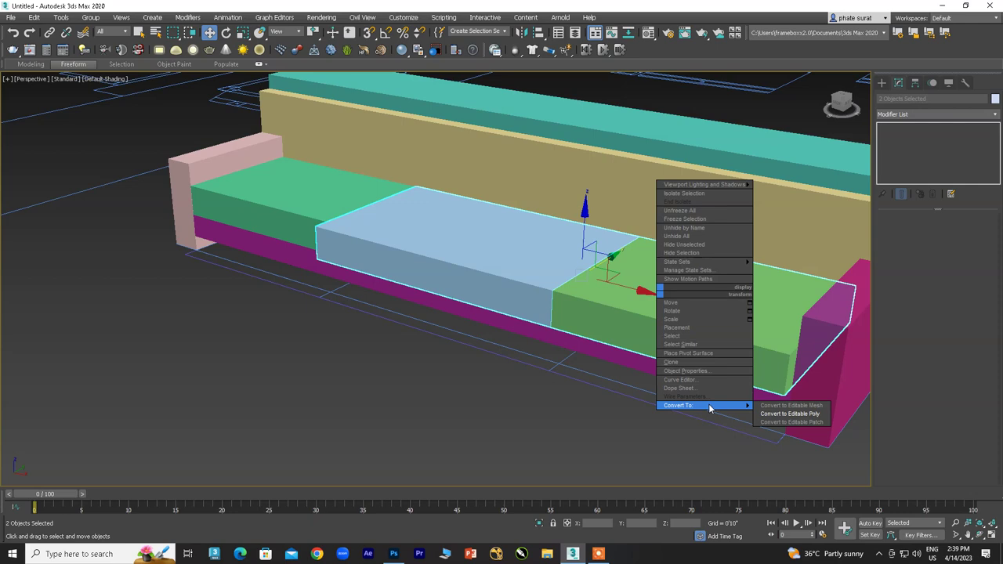
# Step: Convert the selected cushions to Editable Poly and select four vertices on one side
pyautogui.click(802, 413)
pyautogui.click(490, 277)
pyautogui.keyDown('alt'); pyautogui.moveTo(491, 278); pyautogui.dragTo(534, 300, button='middle'); pyautogui.keyUp('alt')
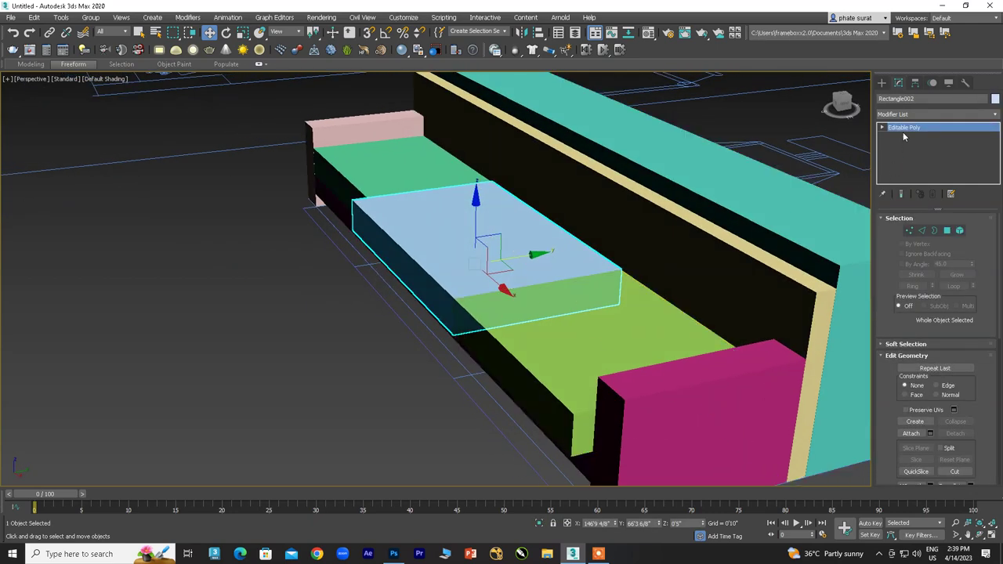
pyautogui.click(909, 231)
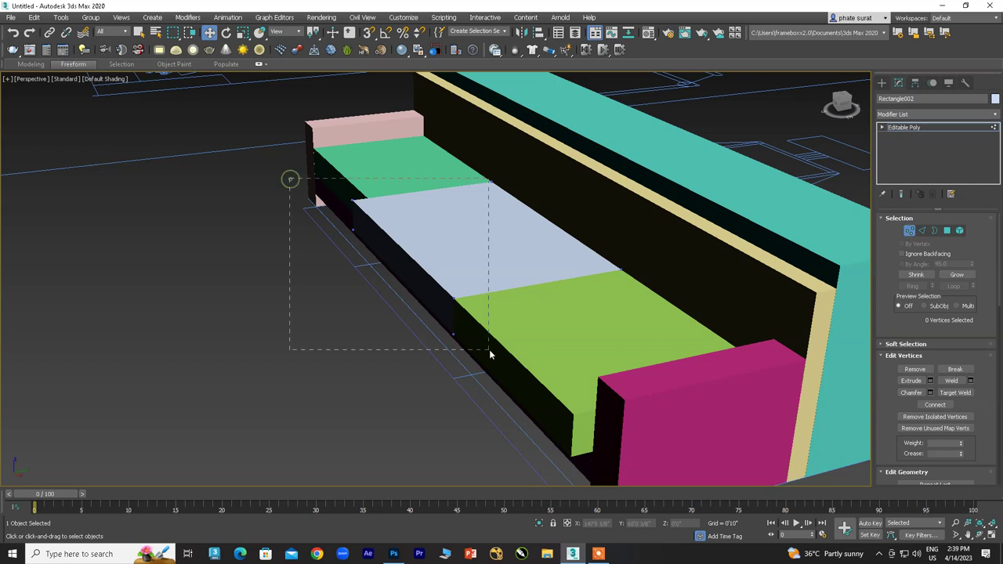
pyautogui.moveTo(480, 351); pyautogui.dragTo(477, 352)
# Step: Adjust the cushions' vertices in the maximized Left view, including Rectangle003
pyautogui.hotkey('alt', 'w')
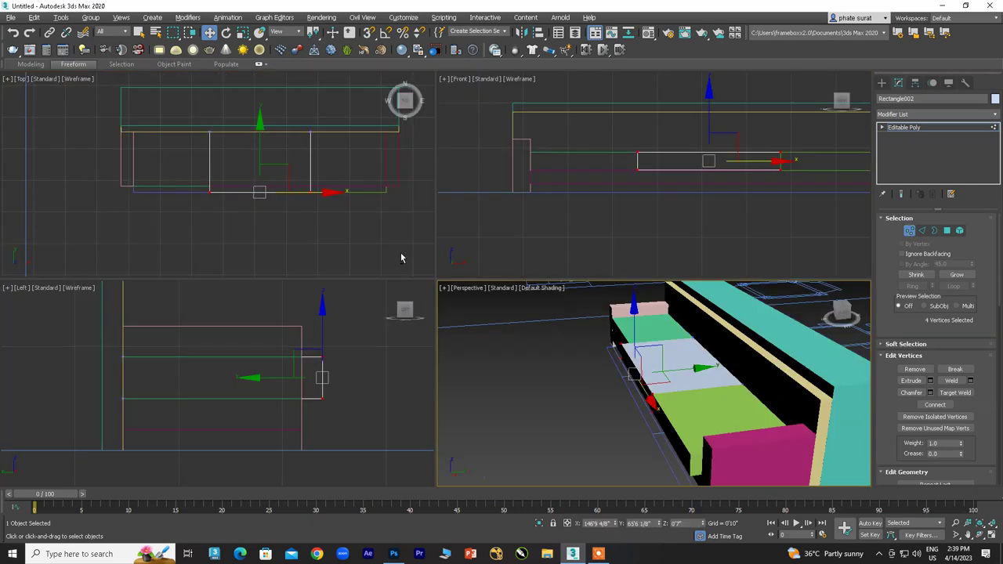
pyautogui.scroll(2, 329, 403)
pyautogui.hotkey('alt', 'w')
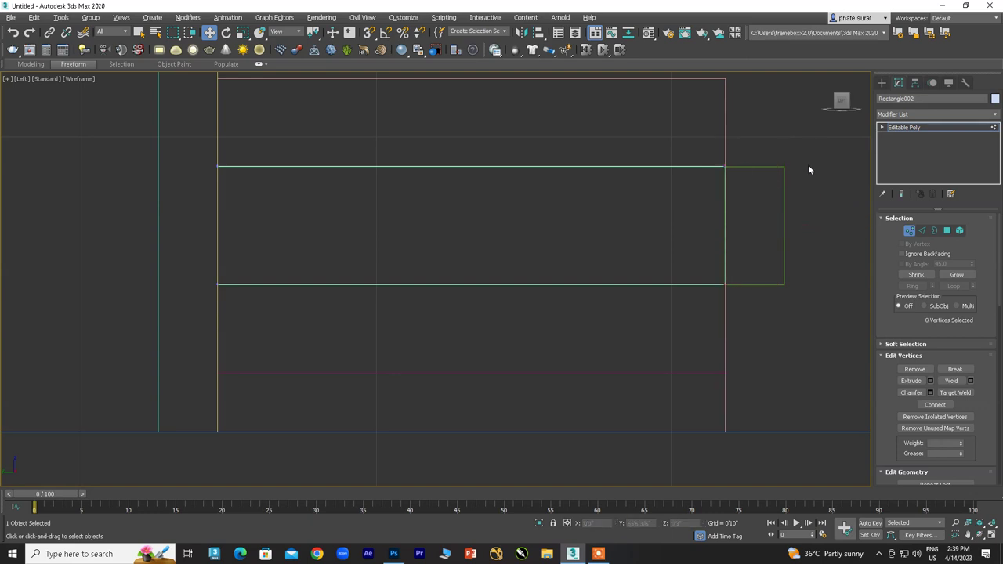
pyautogui.click(889, 130)
pyautogui.moveTo(786, 156); pyautogui.dragTo(762, 225)
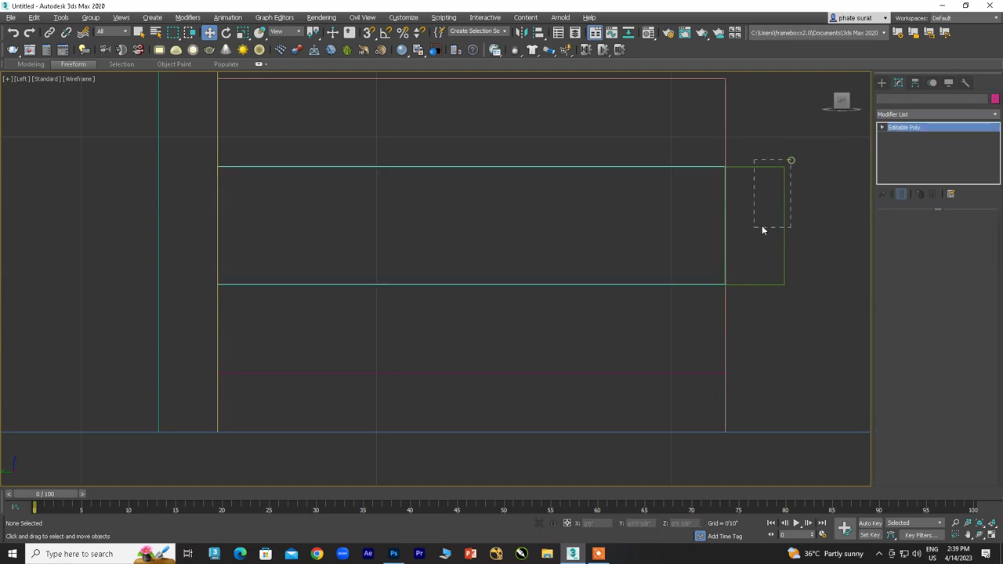
pyautogui.click(909, 230)
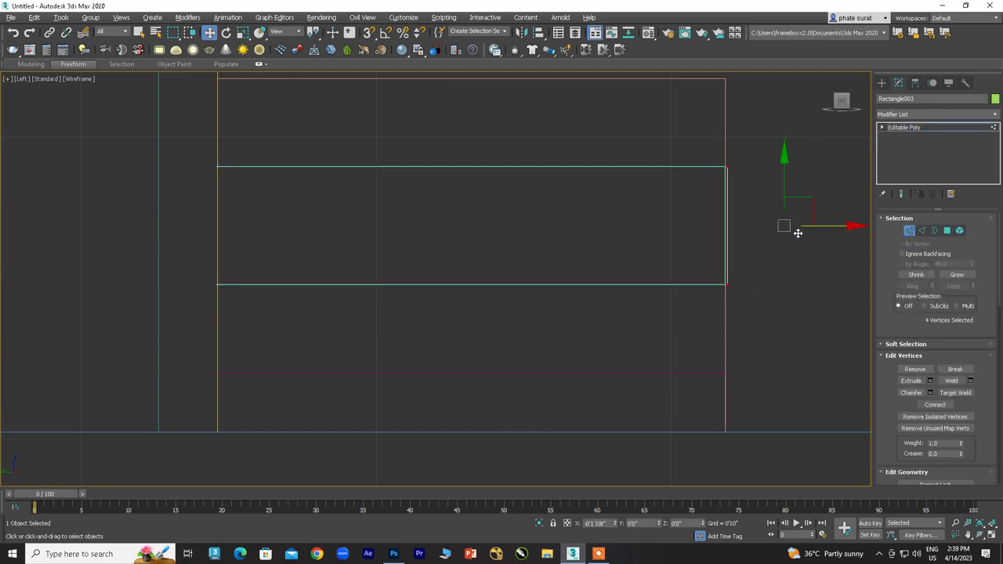
pyautogui.click(899, 129)
pyautogui.click(734, 151)
# Step: Return to the Perspective view and zoom in on the light-blue middle cushion
pyautogui.press('p')
pyautogui.scroll(-10, 613, 350)
pyautogui.moveTo(634, 231); pyautogui.dragTo(469, 270, button='middle')
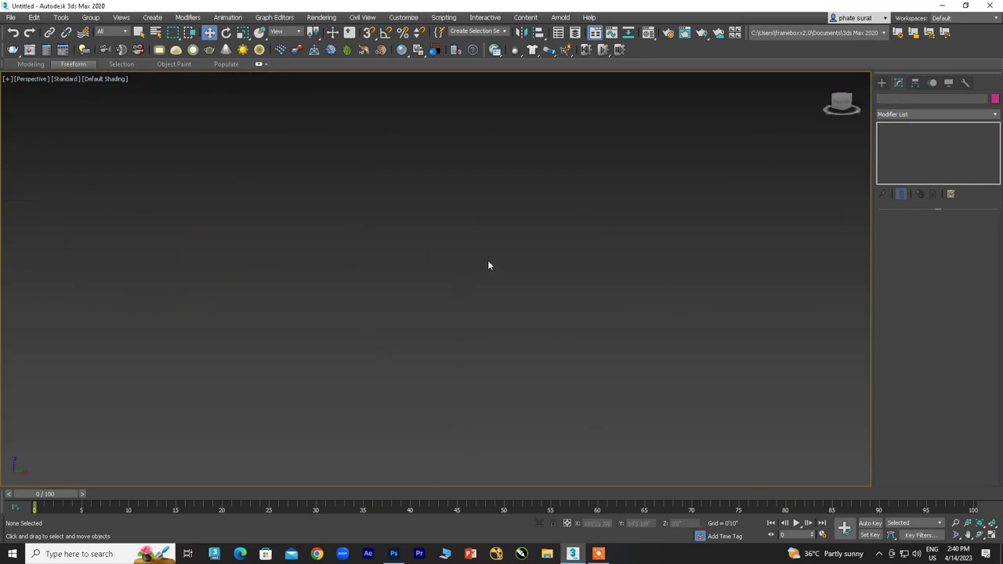
pyautogui.press('z')
pyautogui.click(554, 300)
pyautogui.press('z')
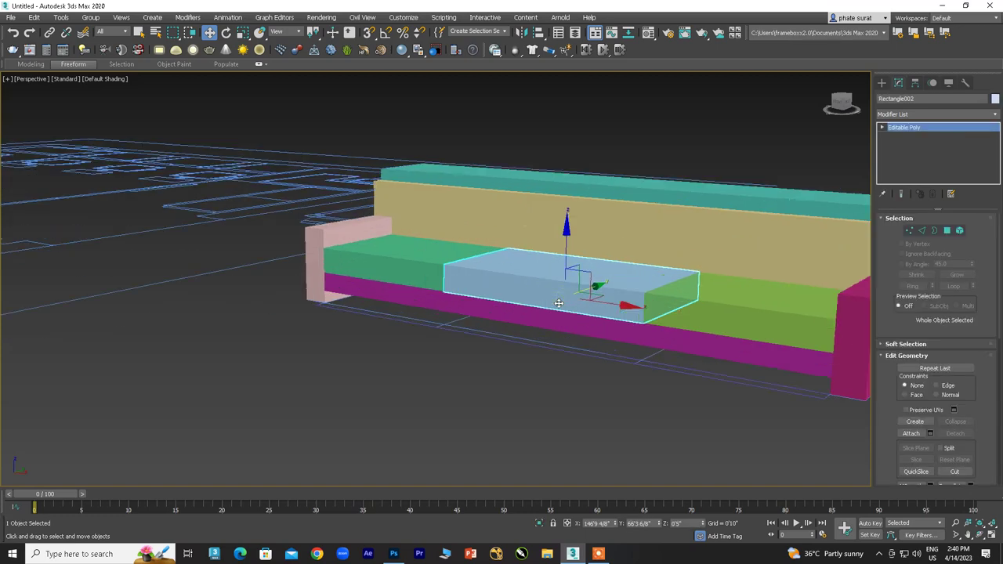
pyautogui.moveTo(554, 300)
pyautogui.keyDown('alt'); pyautogui.mouseDown(button='middle')
pyautogui.moveTo(339, 332)
pyautogui.moveTo(440, 323)
pyautogui.moveTo(420, 286)
pyautogui.moveTo(317, 390)
pyautogui.mouseUp(button='middle'); pyautogui.keyUp('alt')
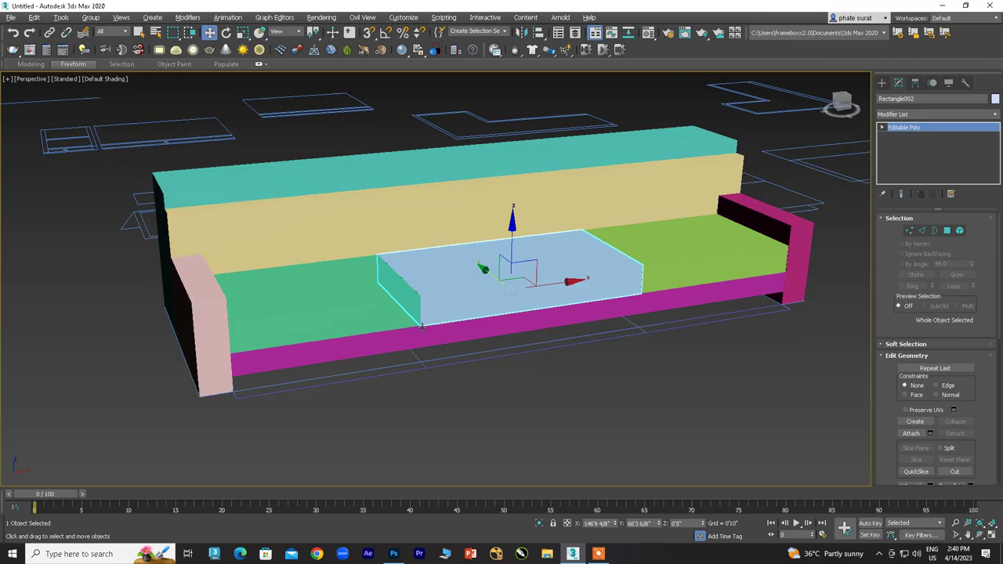
# Step: Select the left green cushion (Rectangle001) and orbit and zoom in close to it
pyautogui.click(316, 390)
pyautogui.click(310, 276)
pyautogui.moveTo(310, 275)
pyautogui.keyDown('alt'); pyautogui.mouseDown(button='middle')
pyautogui.moveTo(345, 351)
pyautogui.moveTo(354, 330)
pyautogui.moveTo(367, 360)
pyautogui.mouseUp(button='middle'); pyautogui.keyUp('alt')
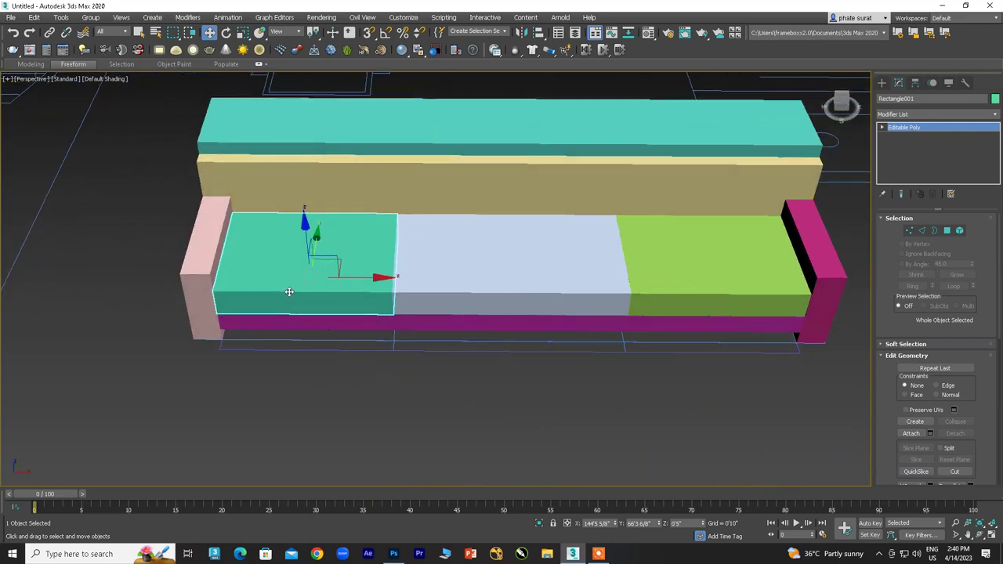
pyautogui.scroll(3, 291, 290)
pyautogui.moveTo(284, 311)
pyautogui.keyDown('alt'); pyautogui.mouseDown(button='middle')
pyautogui.moveTo(253, 291)
pyautogui.moveTo(357, 297)
pyautogui.mouseUp(button='middle'); pyautogui.keyUp('alt')
pyautogui.scroll(2, 270, 282)
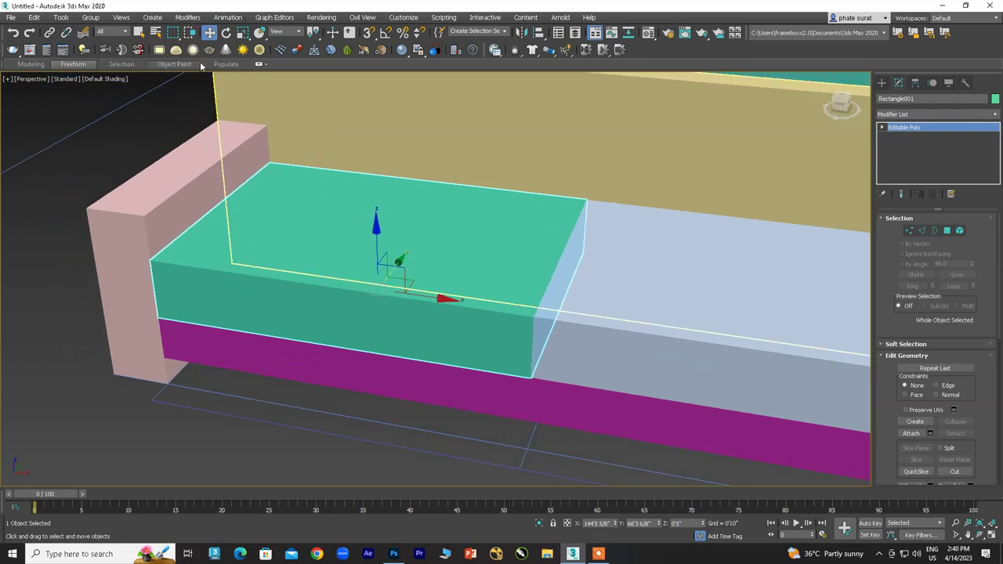
# Step: Insert Swift Loop edge loops on the left cushion near its ends and top and bottom edges
pyautogui.click(921, 231)
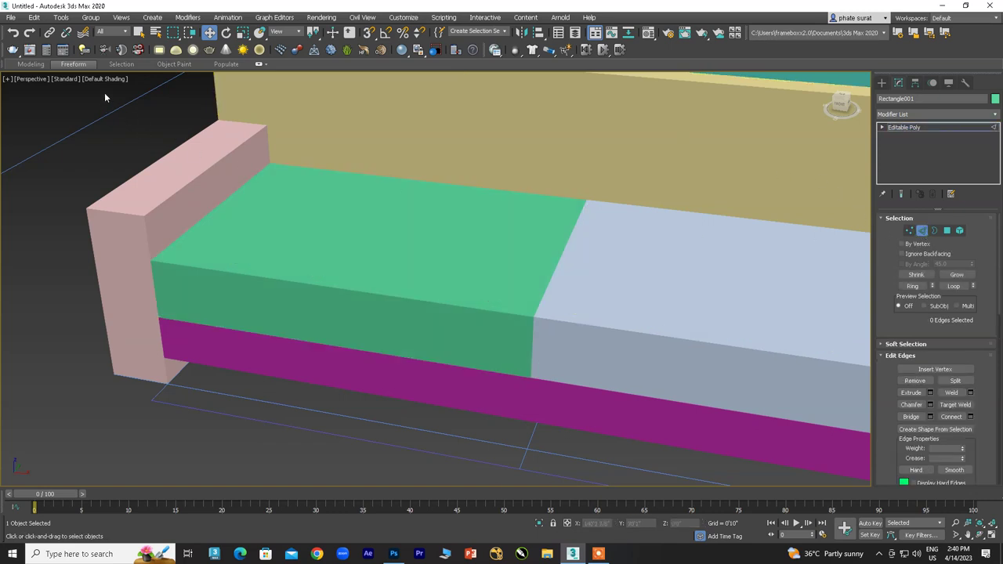
pyautogui.click(31, 64)
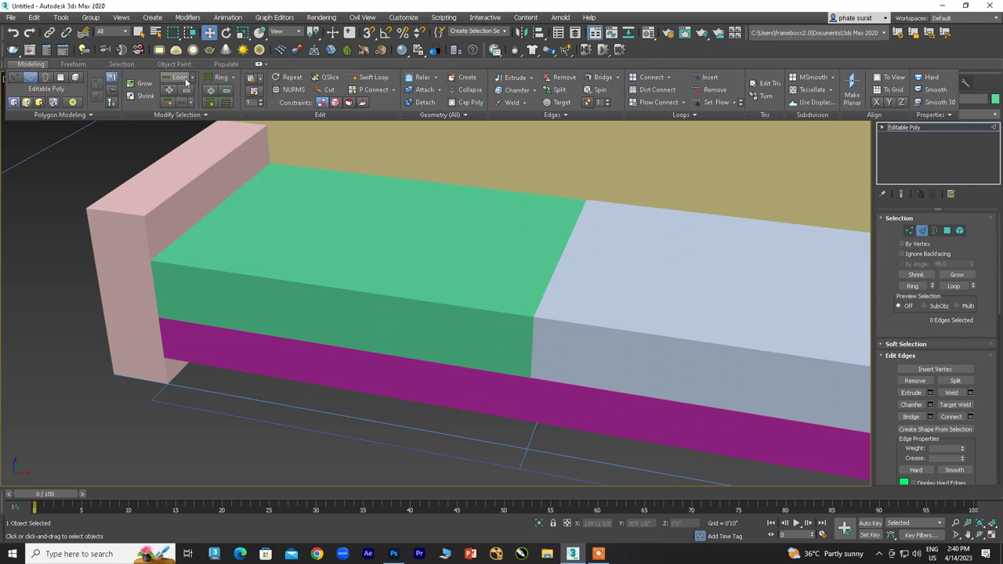
pyautogui.click(371, 80)
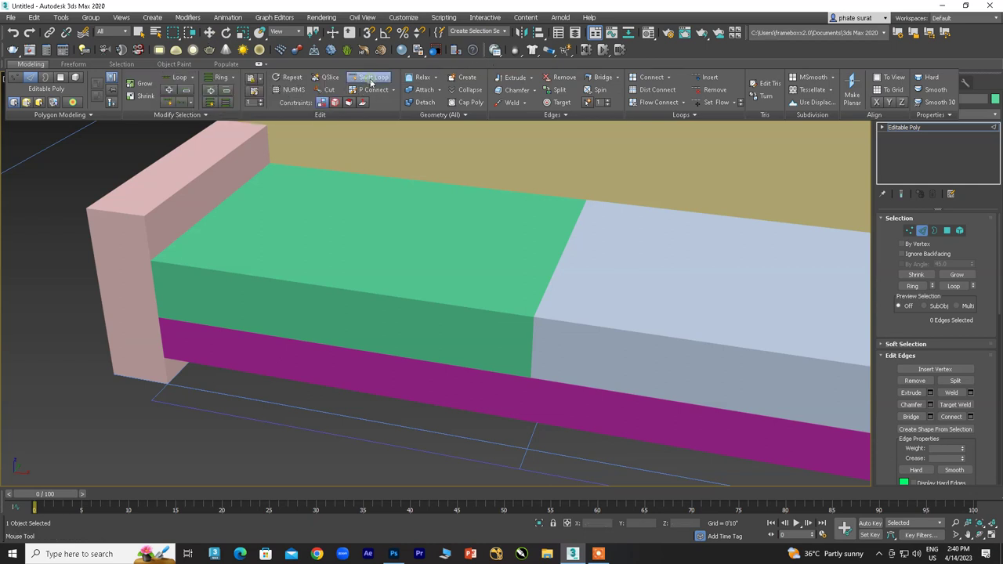
pyautogui.click(530, 313)
pyautogui.click(531, 311)
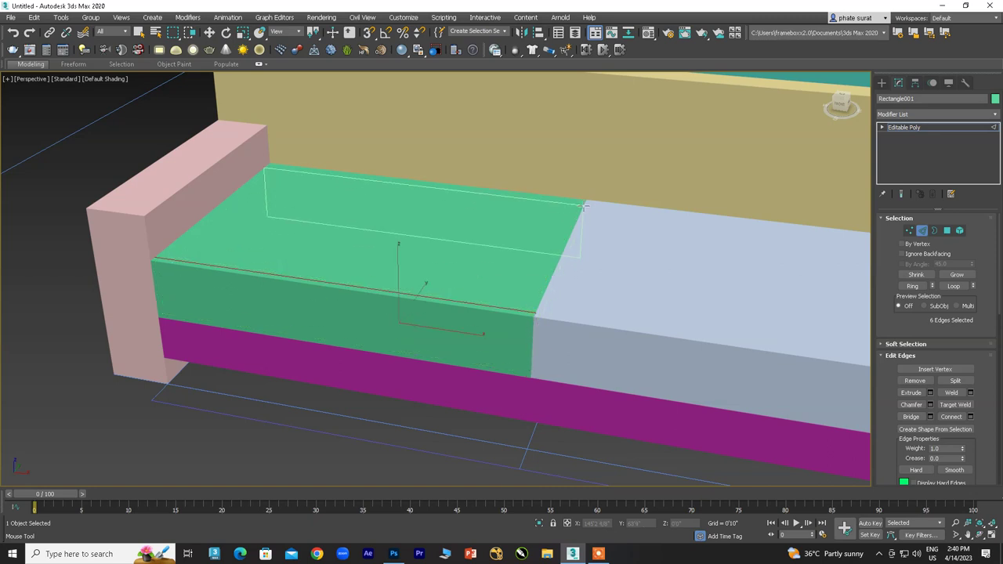
pyautogui.click(583, 203)
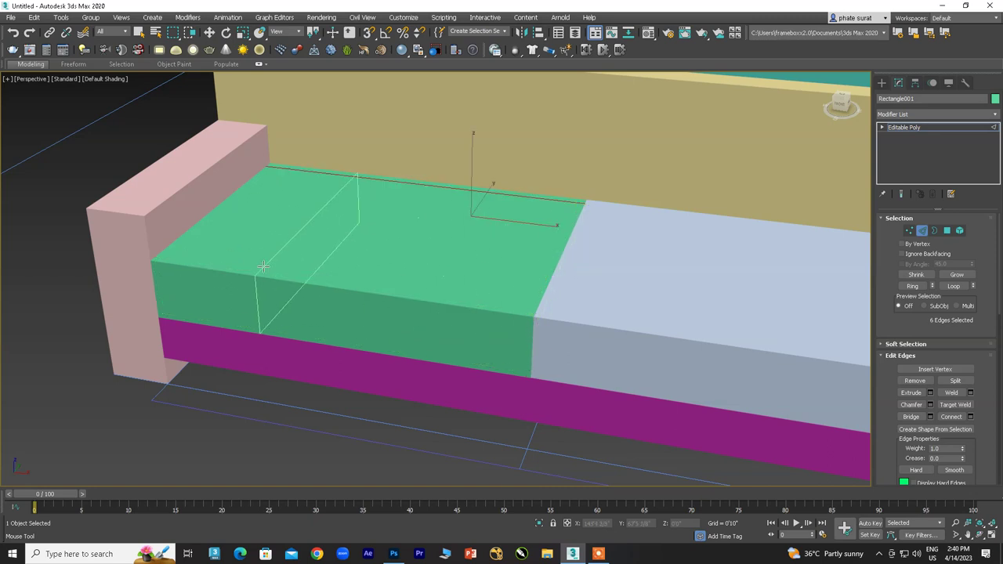
pyautogui.click(156, 268)
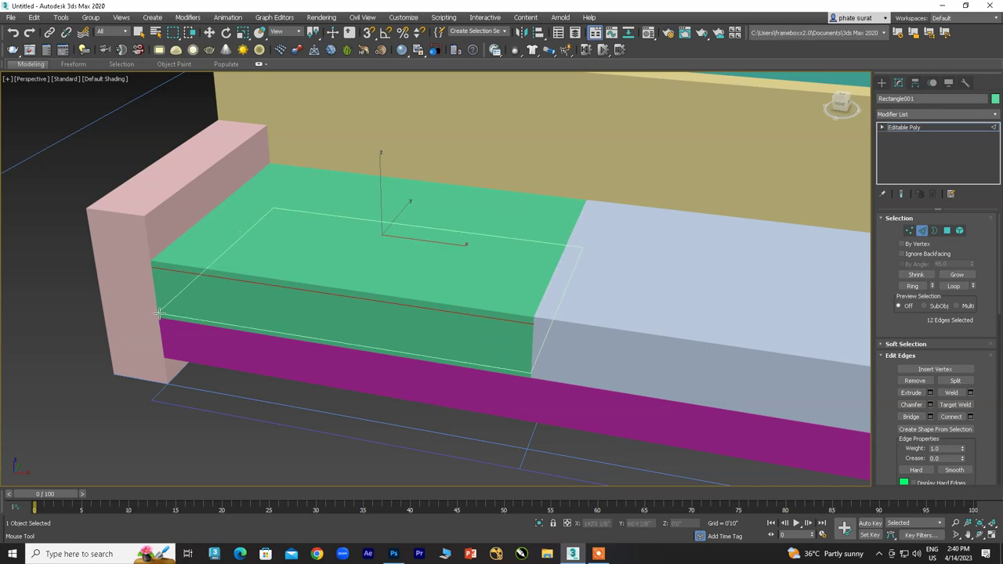
# Step: Turn on Edged Faces with F4 and orbit out to see more of the sofa
pyautogui.press('F4')
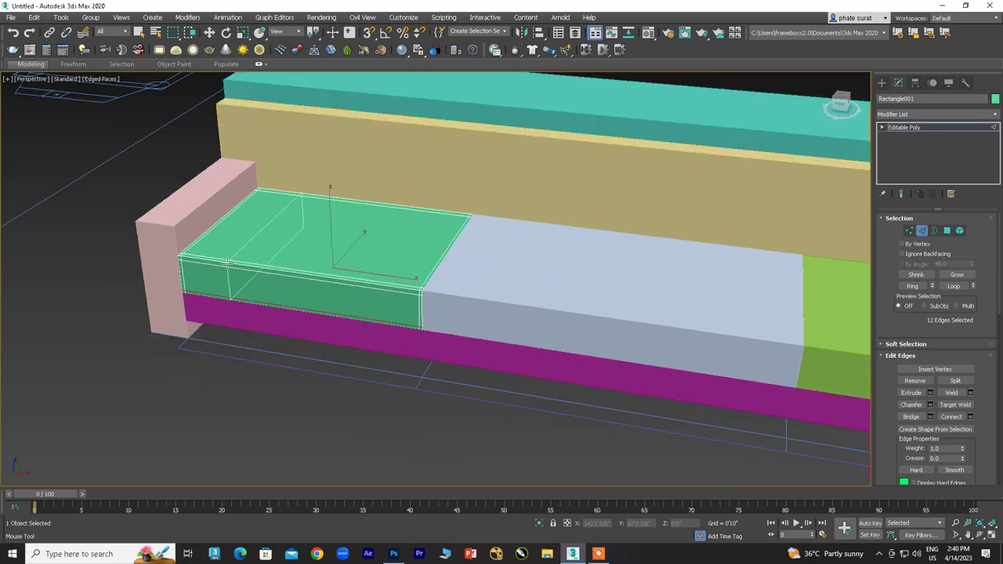
pyautogui.scroll(-3, 313, 235)
pyautogui.keyDown('alt'); pyautogui.moveTo(314, 235); pyautogui.dragTo(474, 259, button='middle'); pyautogui.keyUp('alt')
pyautogui.click(897, 114)
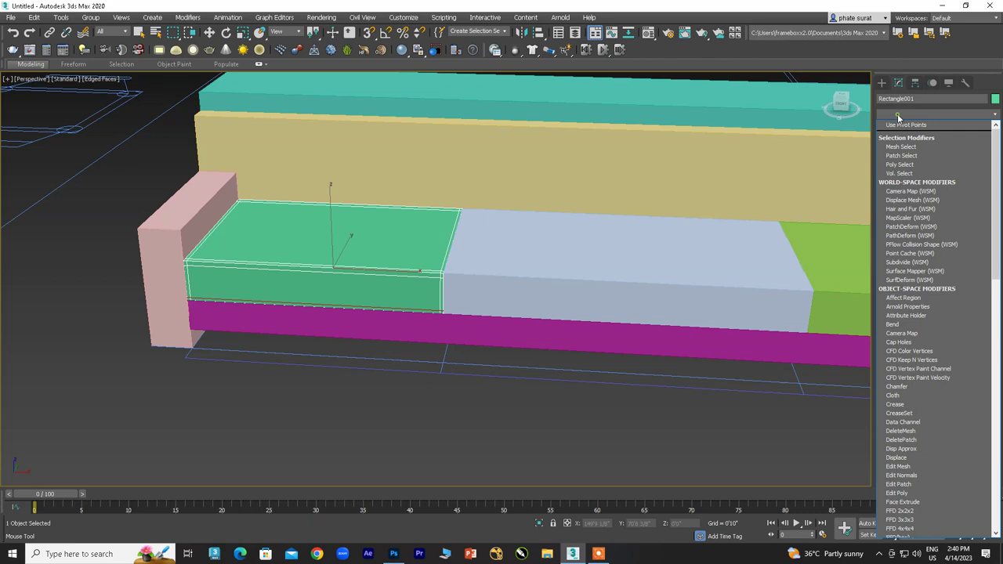
# Step: Apply a 1-iteration TurboSmooth to the left green cushion and inspect its rounded edges
pyautogui.write('tu')
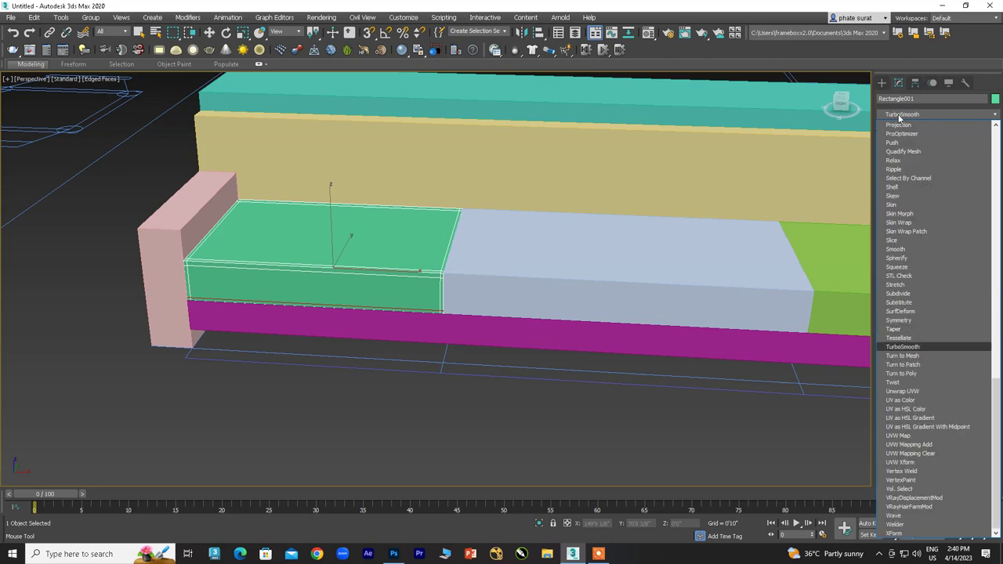
pyautogui.click(903, 347)
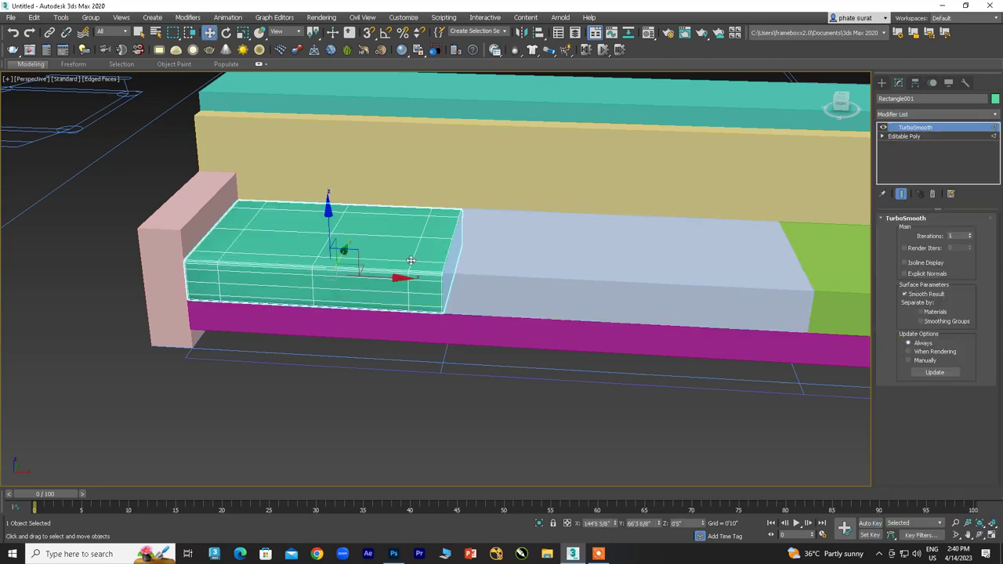
pyautogui.scroll(5, 423, 259)
pyautogui.scroll(-2, 470, 294)
pyautogui.scroll(1, 466, 291)
pyautogui.scroll(-2, 470, 290)
pyautogui.scroll(-2, 438, 294)
pyautogui.scroll(1, 420, 288)
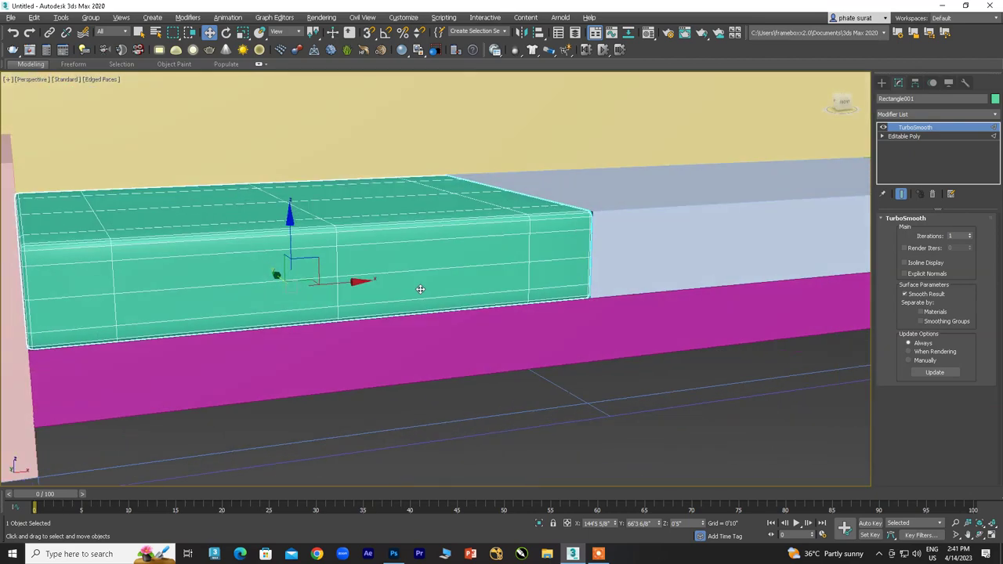
pyautogui.keyDown('alt'); pyautogui.moveTo(420, 289); pyautogui.dragTo(395, 304, button='middle'); pyautogui.keyUp('alt')
pyautogui.scroll(-2, 134, 253)
pyautogui.scroll(3, 152, 264)
pyautogui.scroll(-2, 227, 264)
pyautogui.scroll(-1, 333, 265)
pyautogui.scroll(4, 333, 265)
pyautogui.scroll(-2, 533, 211)
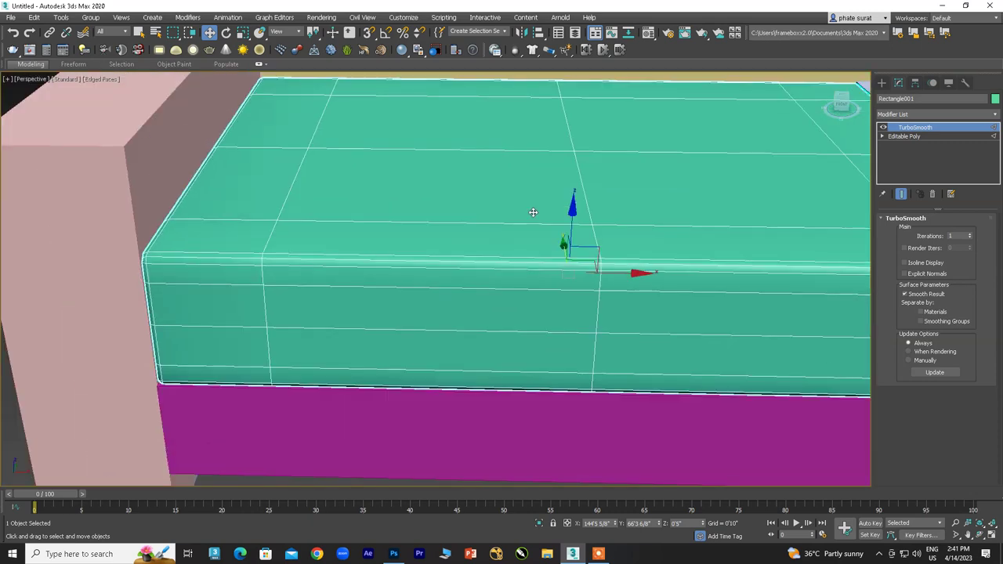
# Step: In the cushion's Editable Poly, add Swift Loop edges near its top and bottom, then return to TurboSmooth
pyautogui.click(903, 137)
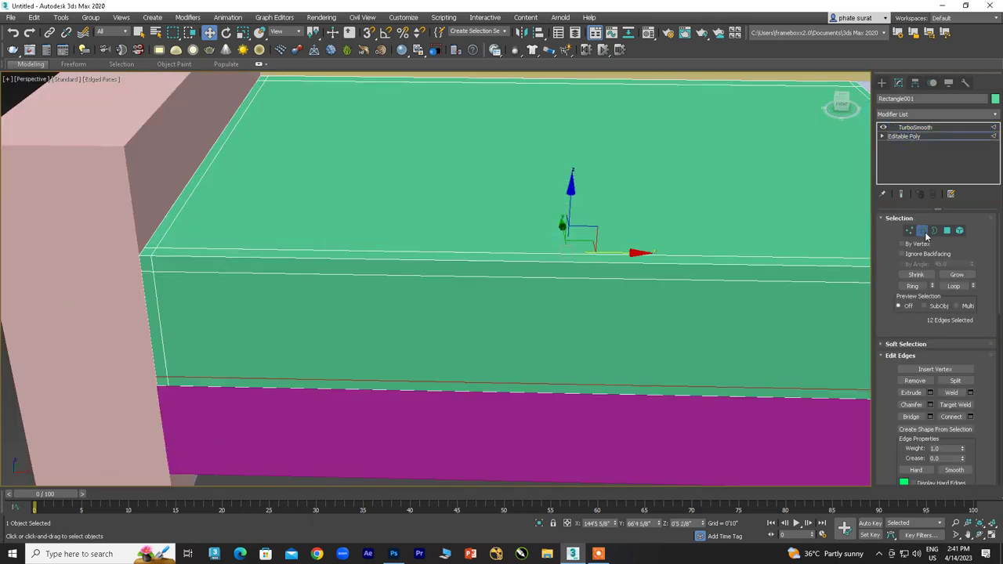
pyautogui.click(924, 233)
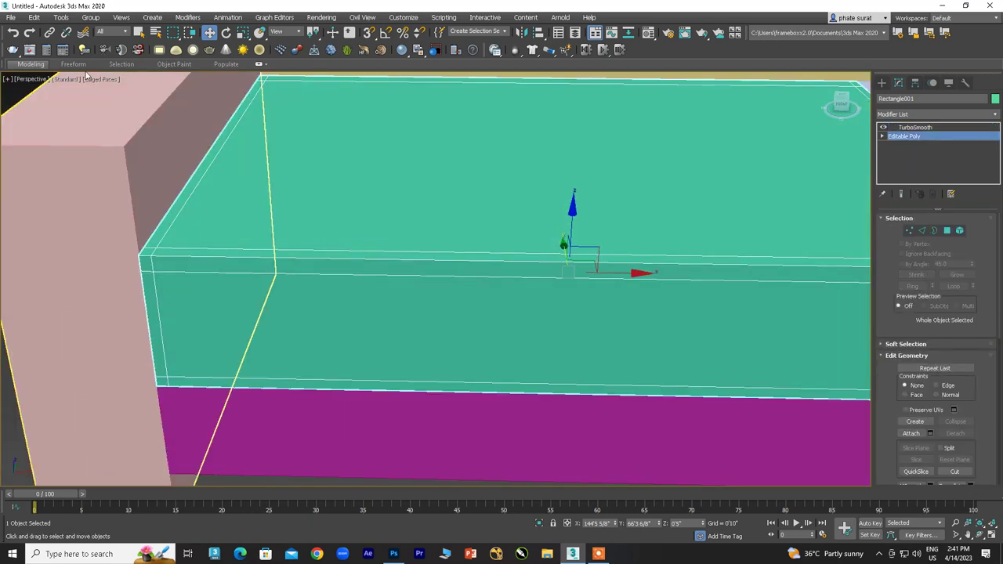
pyautogui.click(45, 68)
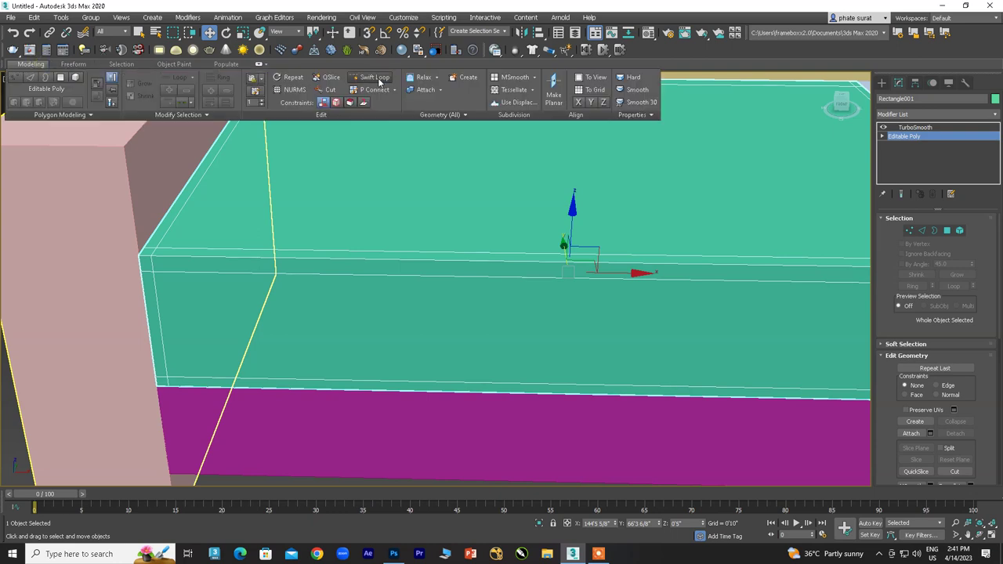
pyautogui.click(379, 78)
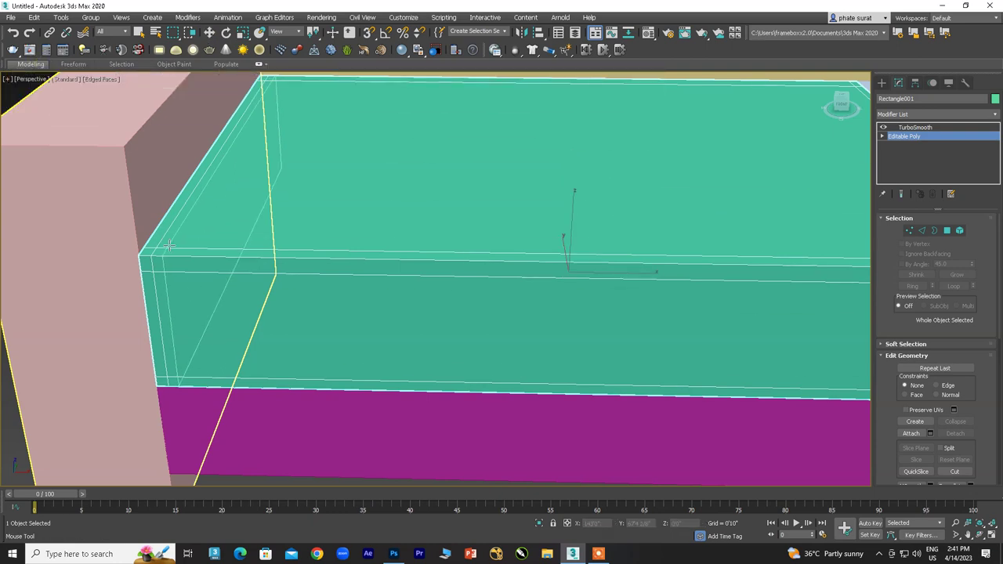
pyautogui.click(172, 242)
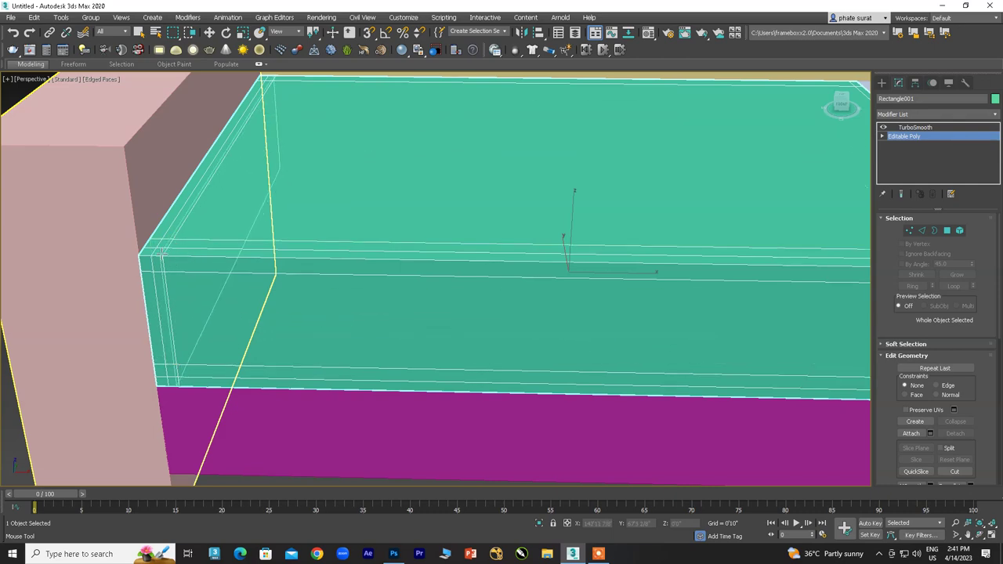
pyautogui.moveTo(162, 255)
pyautogui.keyDown('alt'); pyautogui.mouseDown(button='middle')
pyautogui.moveTo(278, 100)
pyautogui.moveTo(277, 195)
pyautogui.moveTo(327, 143)
pyautogui.moveTo(306, 271)
pyautogui.mouseUp(button='middle'); pyautogui.keyUp('alt')
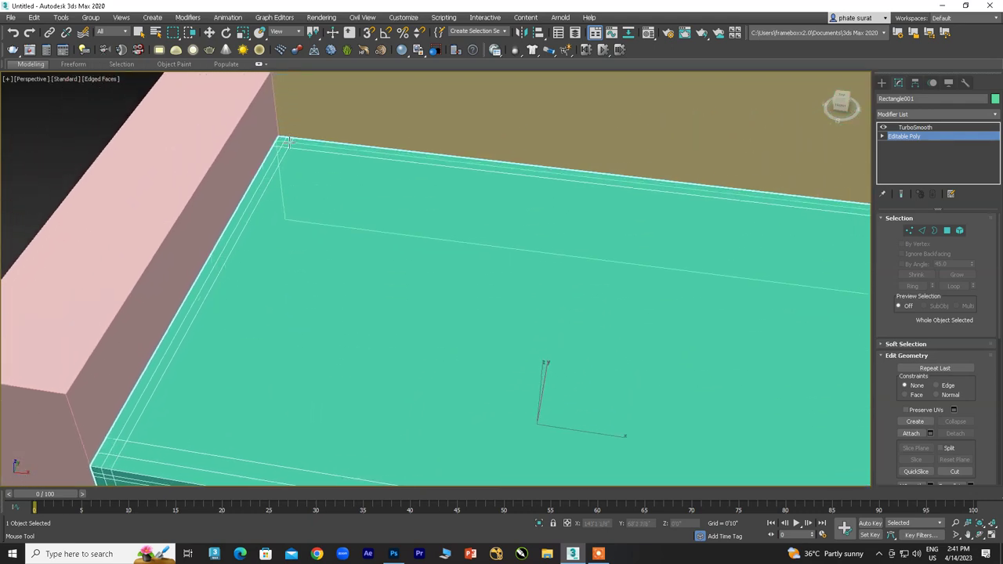
pyautogui.scroll(-6, 288, 141)
pyautogui.scroll(4, 435, 256)
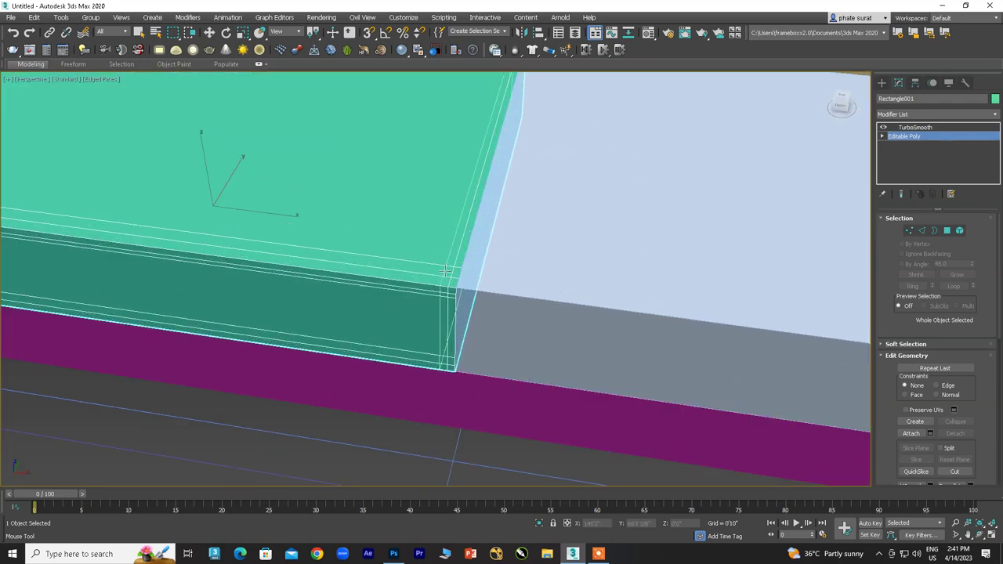
pyautogui.scroll(-2, 811, 166)
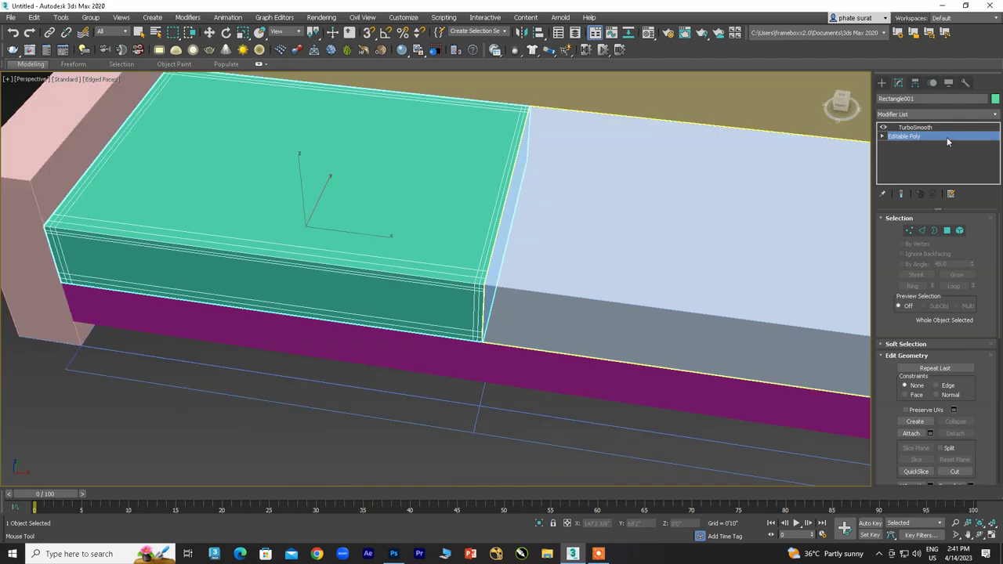
pyautogui.click(915, 127)
# Step: Select the grey middle cushion, Rectangle002, and insert a lengthwise Swift Loop edge loop
pyautogui.press('w')
pyautogui.scroll(-3, 423, 247)
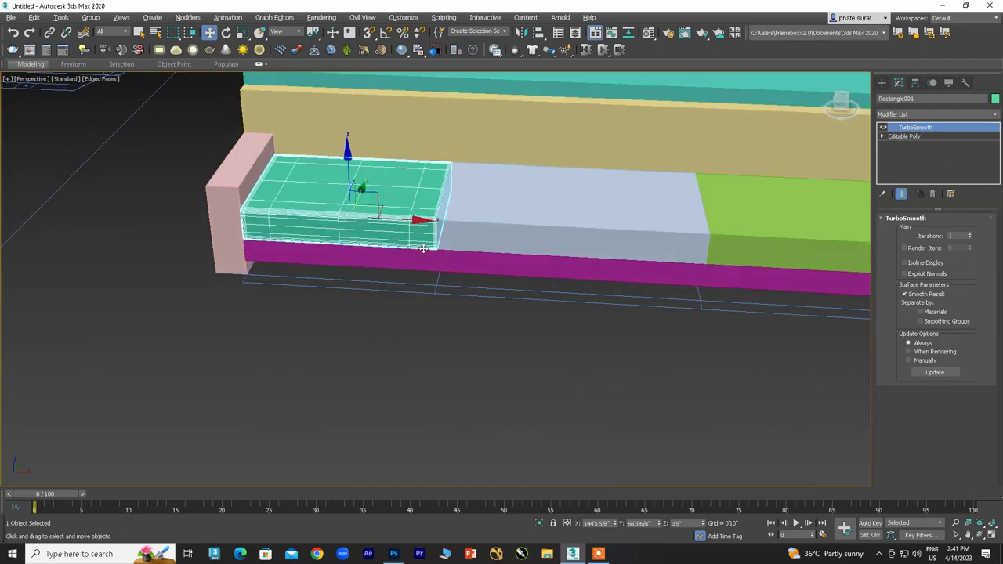
pyautogui.scroll(2, 423, 247)
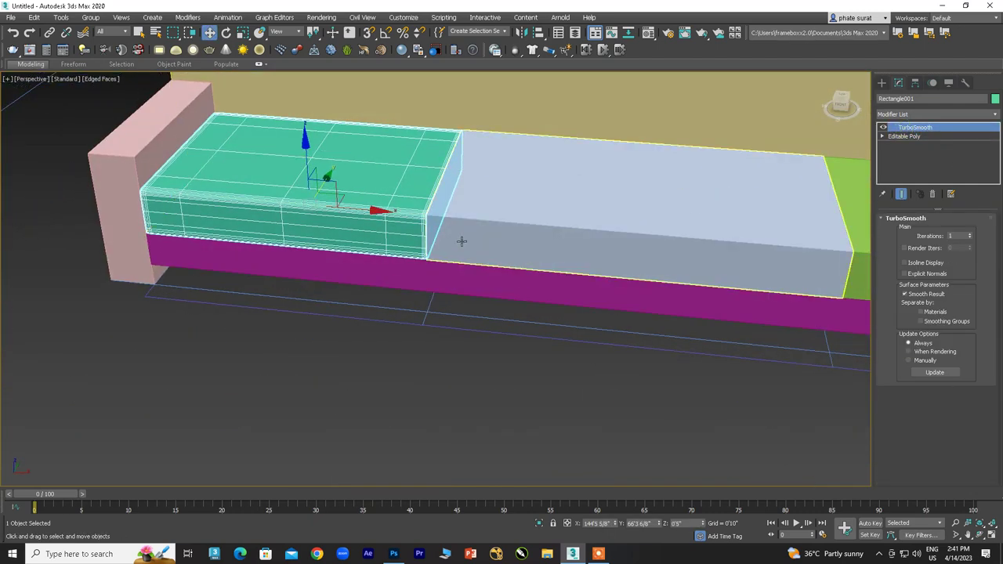
pyautogui.click(510, 230)
pyautogui.press('z')
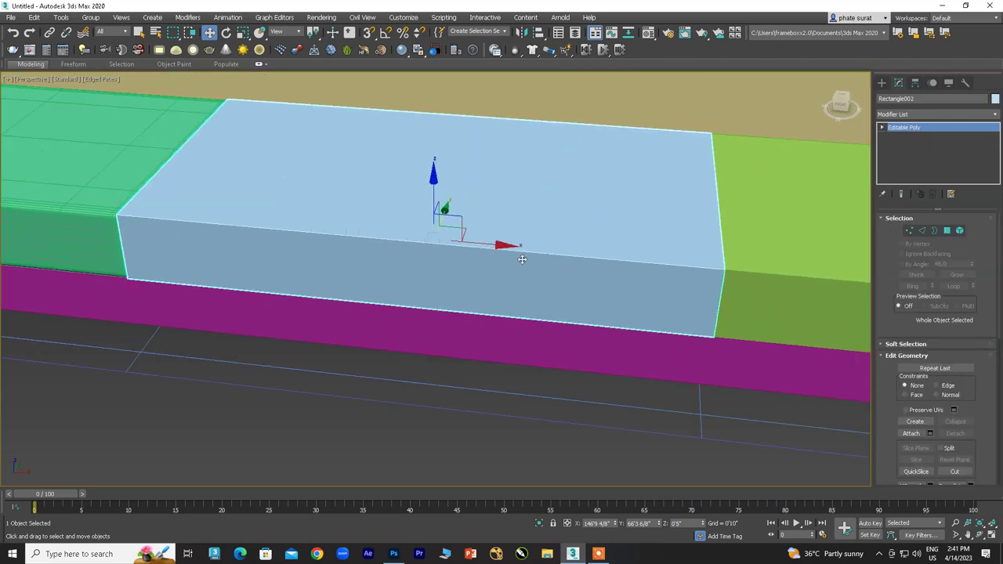
pyautogui.click(39, 65)
pyautogui.click(376, 81)
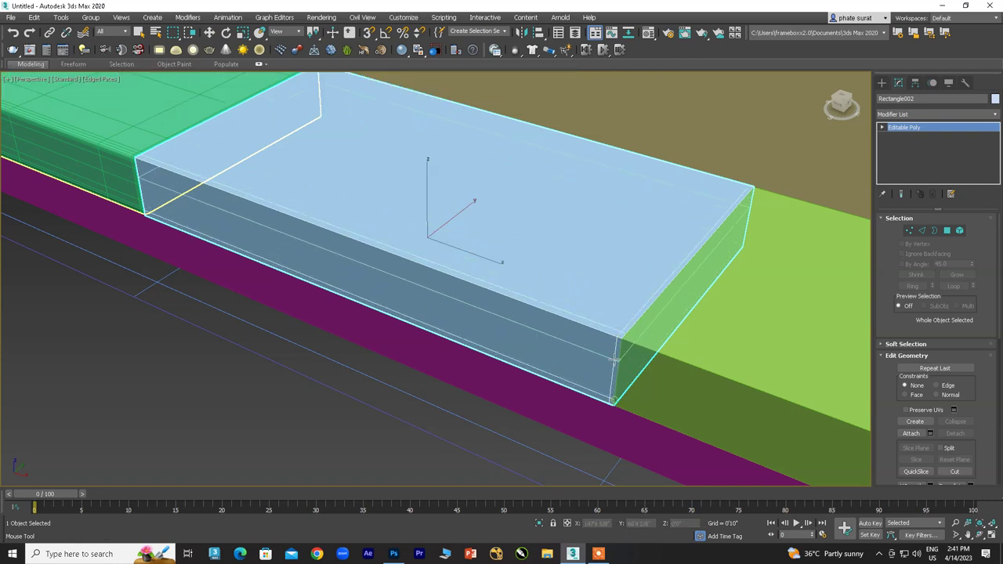
pyautogui.click(617, 345)
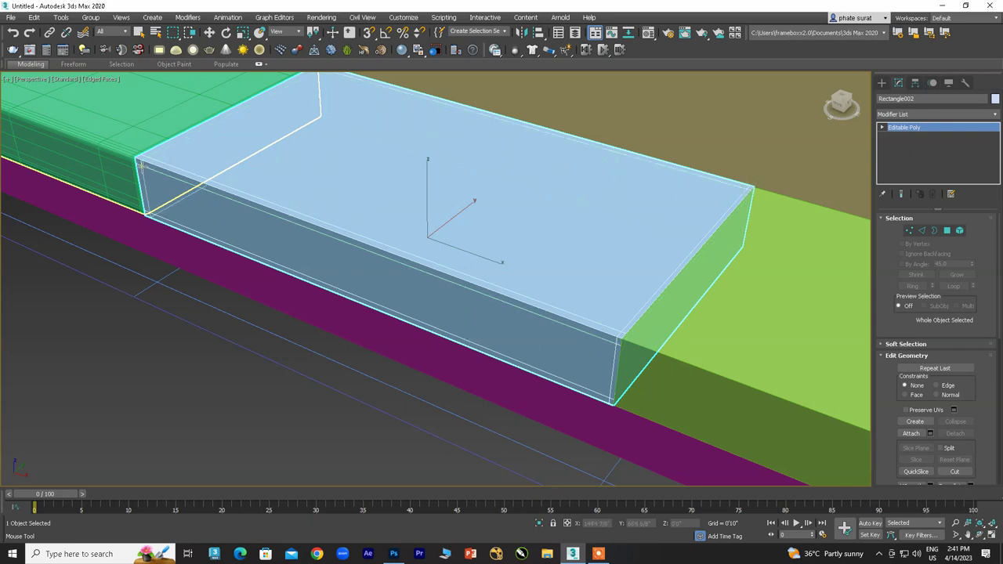
# Step: Apply a 1-iteration TurboSmooth modifier to the middle cushion
pyautogui.keyDown('alt'); pyautogui.moveTo(139, 163); pyautogui.dragTo(282, 230, button='middle'); pyautogui.keyUp('alt')
pyautogui.scroll(3, 282, 231)
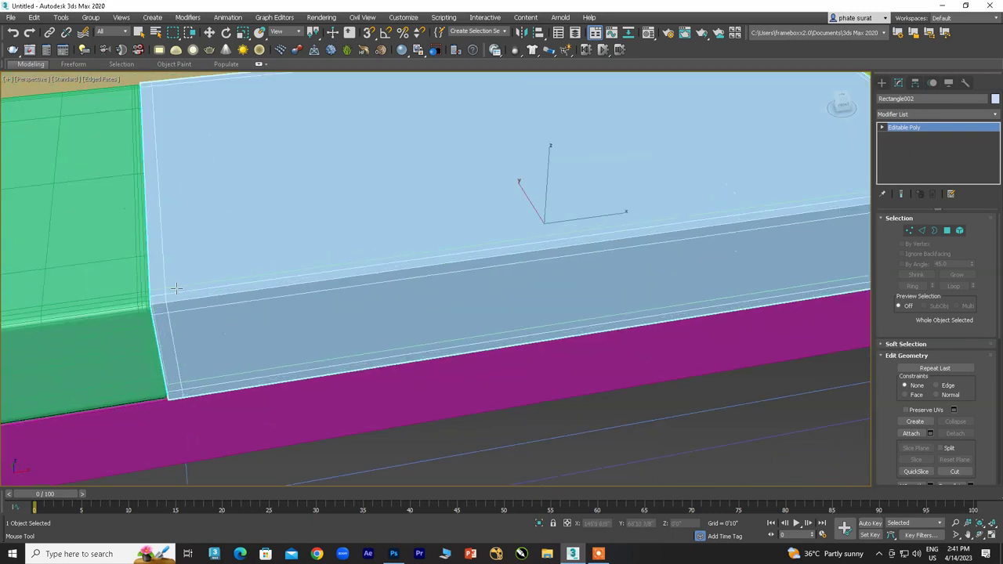
pyautogui.scroll(3, 160, 304)
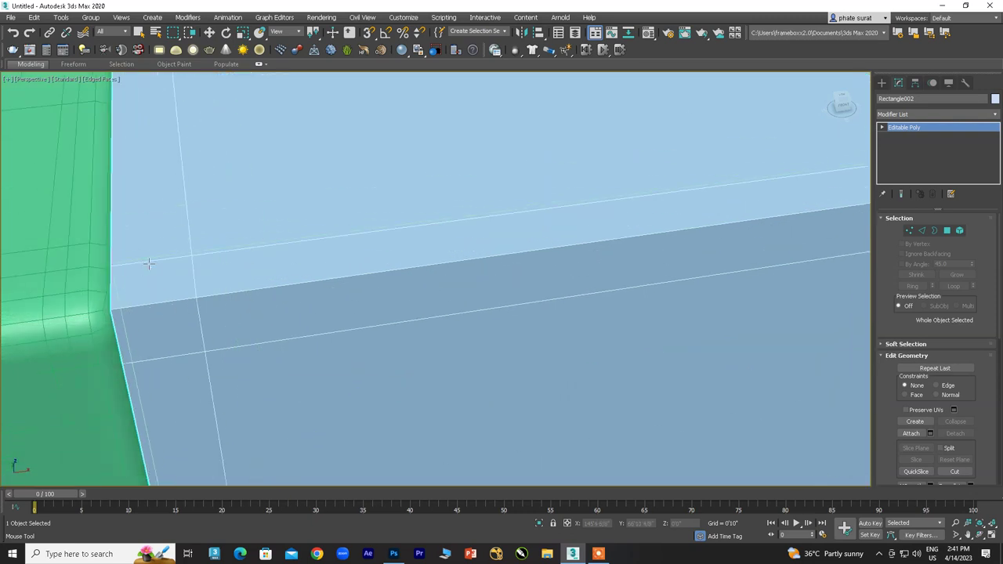
pyautogui.scroll(-2, 150, 260)
pyautogui.scroll(-2, 235, 267)
pyautogui.scroll(-2, 392, 274)
pyautogui.scroll(-2, 510, 280)
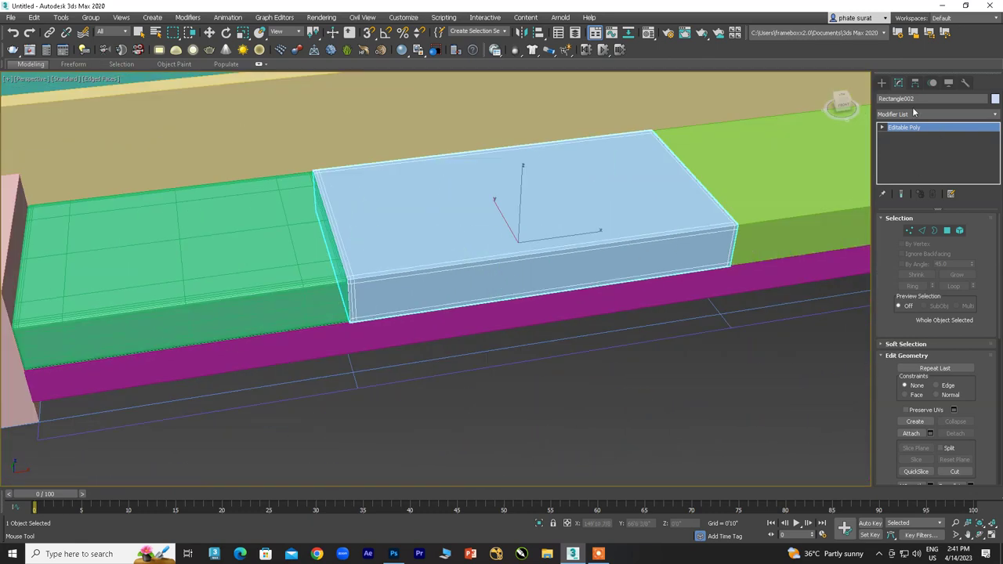
pyautogui.click(909, 114)
pyautogui.press('t')
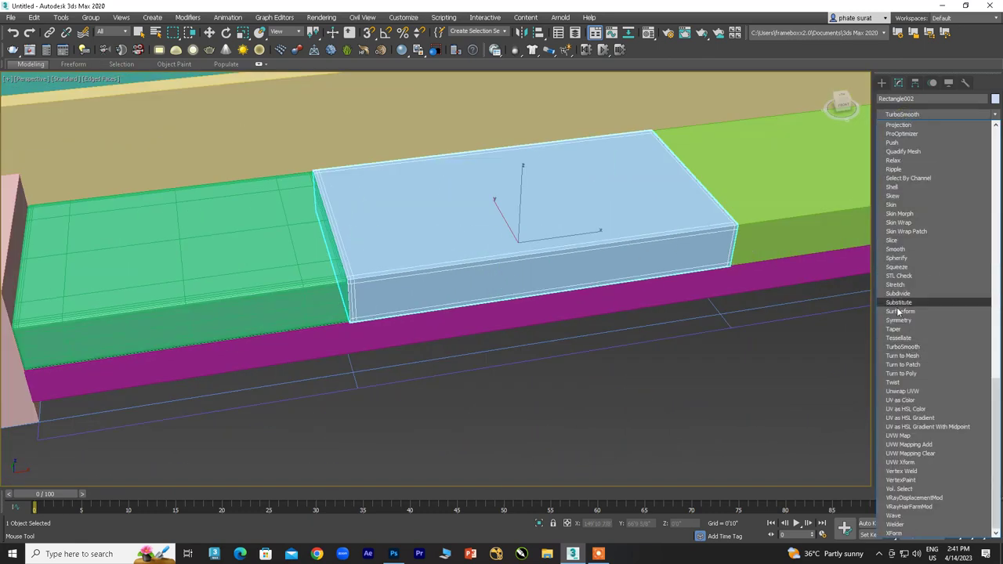
pyautogui.click(902, 347)
pyautogui.press('w')
pyautogui.scroll(3, 392, 249)
pyautogui.scroll(-3, 392, 250)
pyautogui.scroll(1, 524, 263)
# Step: Select the green right end cushion
pyautogui.moveTo(558, 258); pyautogui.dragTo(434, 258, button='middle')
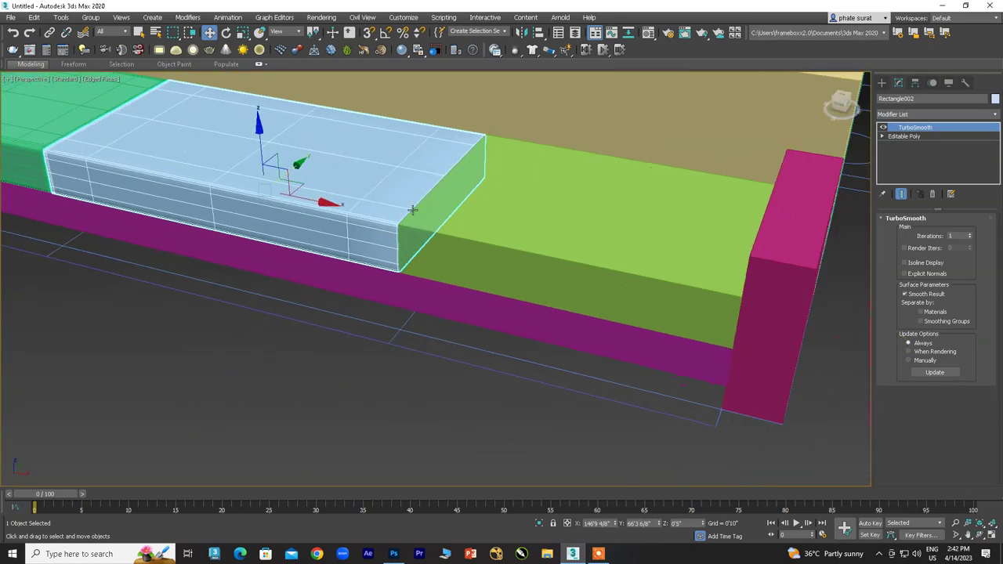
pyautogui.scroll(2, 435, 259)
pyautogui.scroll(2, 447, 257)
pyautogui.scroll(2, 460, 256)
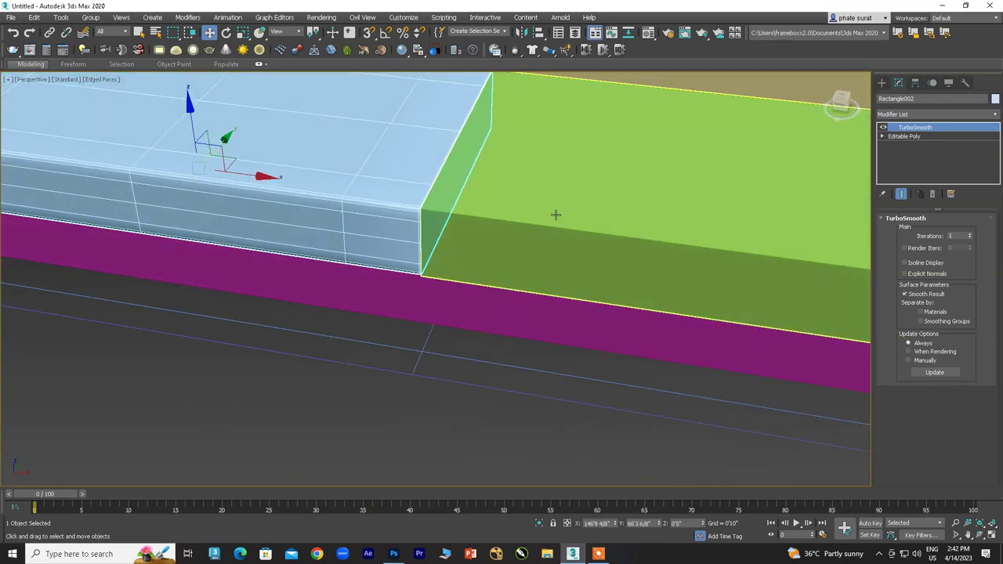
pyautogui.click(556, 214)
pyautogui.scroll(-2, 556, 228)
pyautogui.scroll(-1, 486, 264)
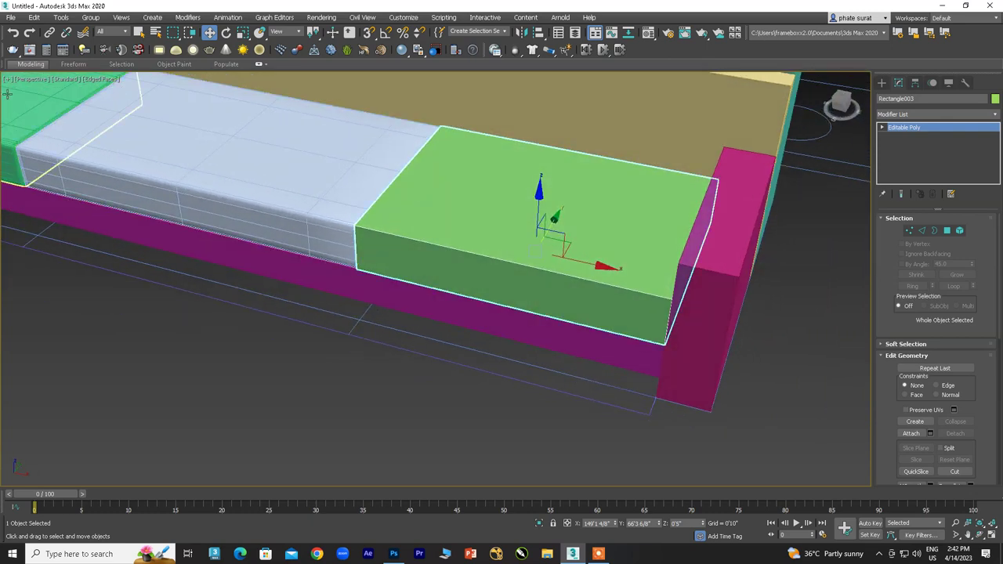
# Step: Insert a Swift Loop edge loop near the right edge of the green cushion
pyautogui.click(35, 65)
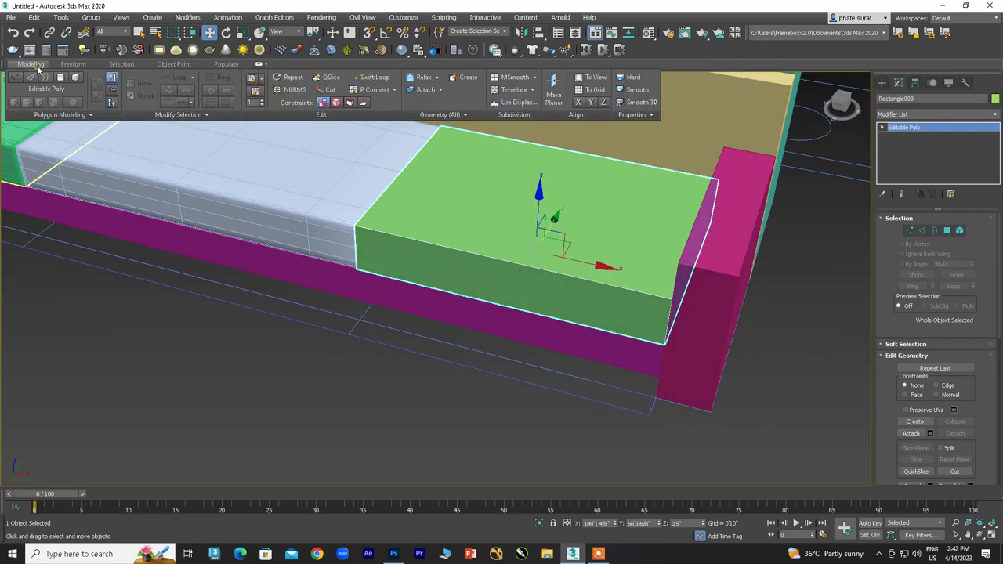
pyautogui.click(373, 76)
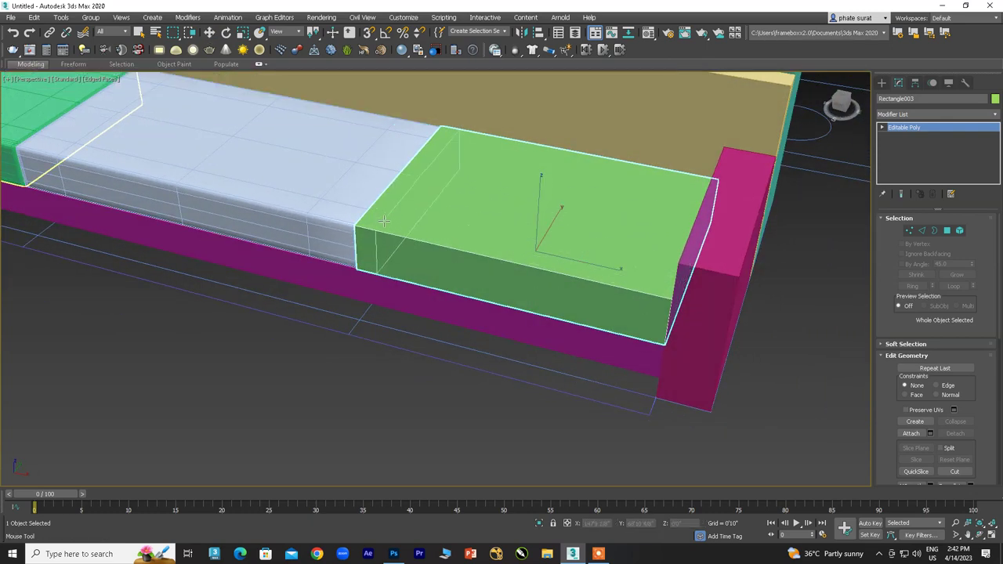
pyautogui.scroll(2, 372, 226)
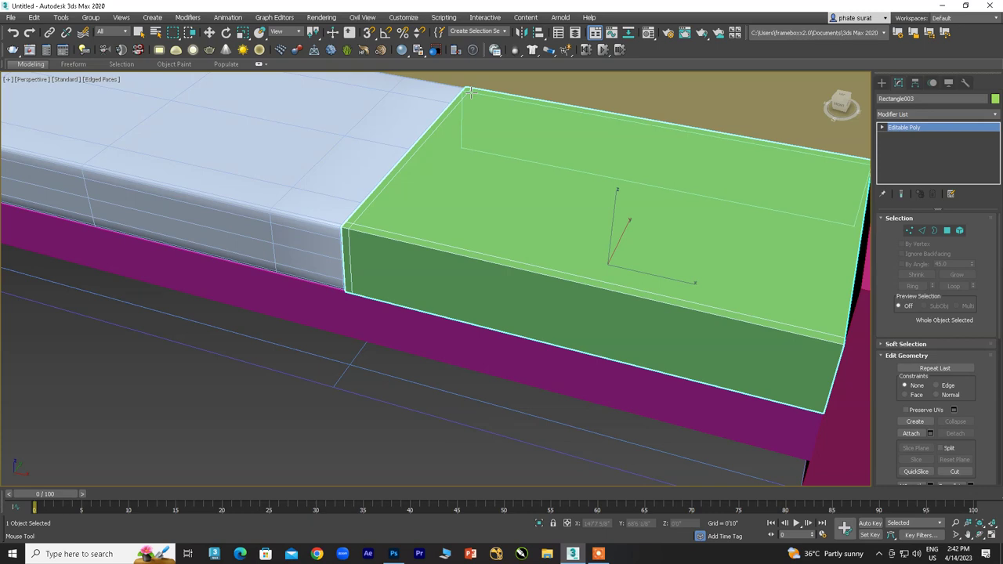
pyautogui.keyDown('alt'); pyautogui.moveTo(469, 92); pyautogui.dragTo(782, 219, button='middle'); pyautogui.keyUp('alt')
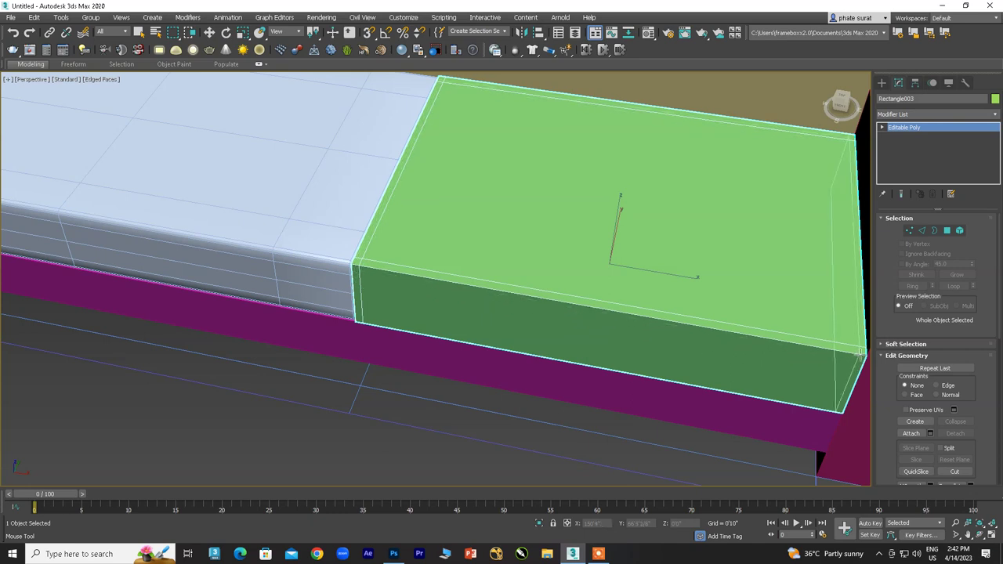
pyautogui.click(860, 354)
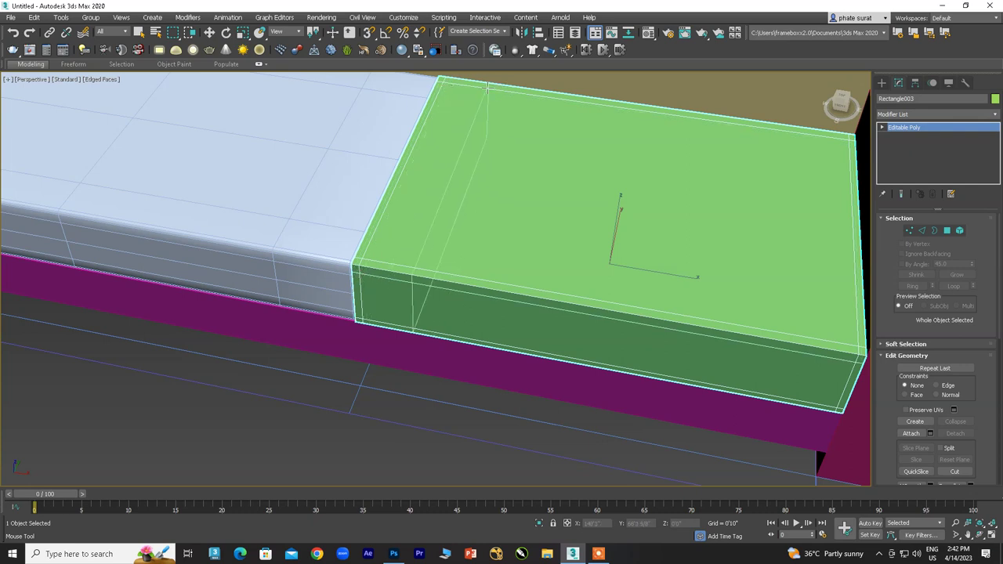
# Step: Add TurboSmooth to the right cushion, Rectangle003, from the Modifier List
pyautogui.scroll(-3, 806, 184)
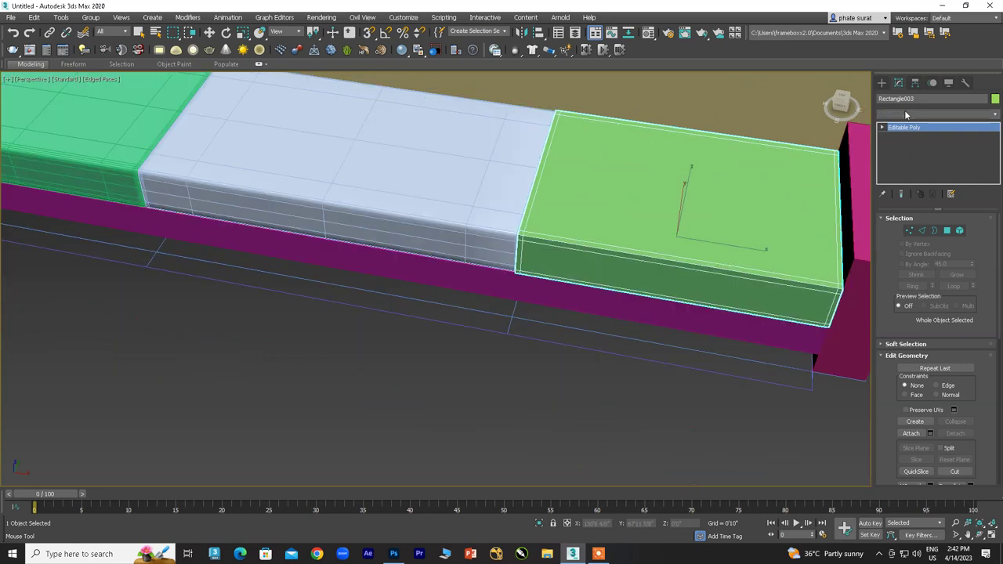
pyautogui.click(905, 114)
pyautogui.write('tu')
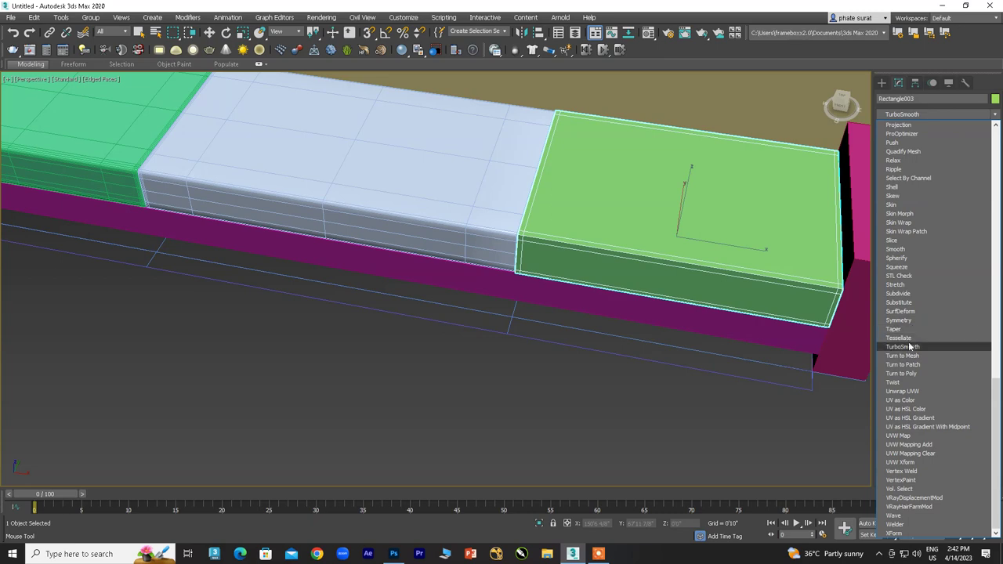
pyautogui.click(902, 347)
pyautogui.press('w')
pyautogui.keyDown('alt'); pyautogui.moveTo(852, 319); pyautogui.dragTo(552, 248, button='middle'); pyautogui.keyUp('alt')
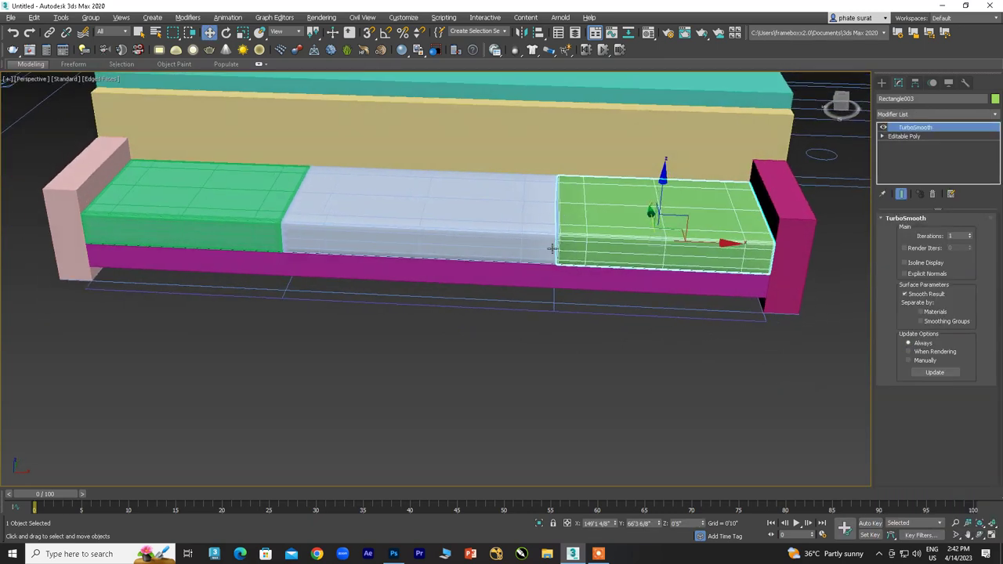
# Step: Scale the right and left green cushions to about 95–97% along their X length
pyautogui.press('r')
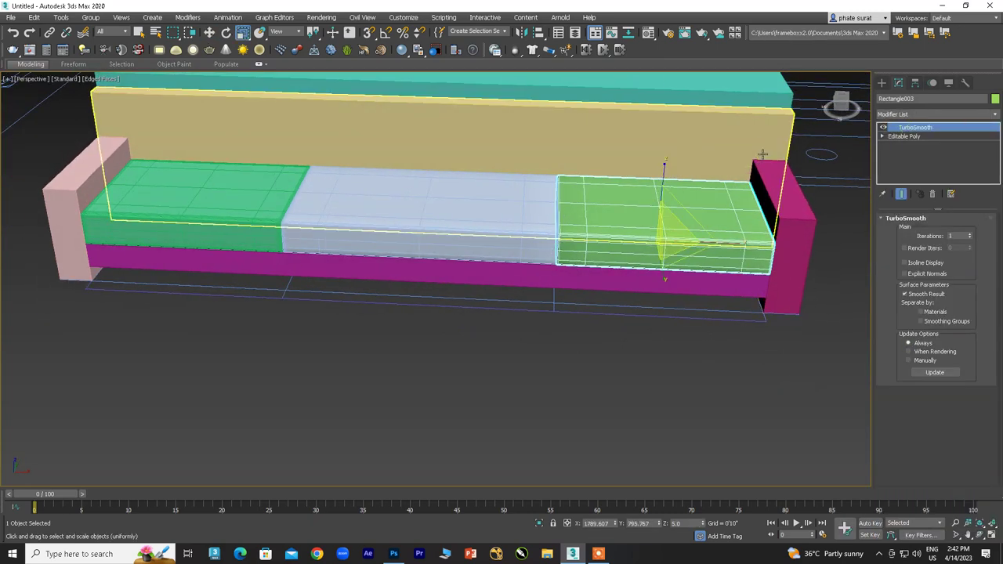
pyautogui.moveTo(718, 243); pyautogui.dragTo(719, 245)
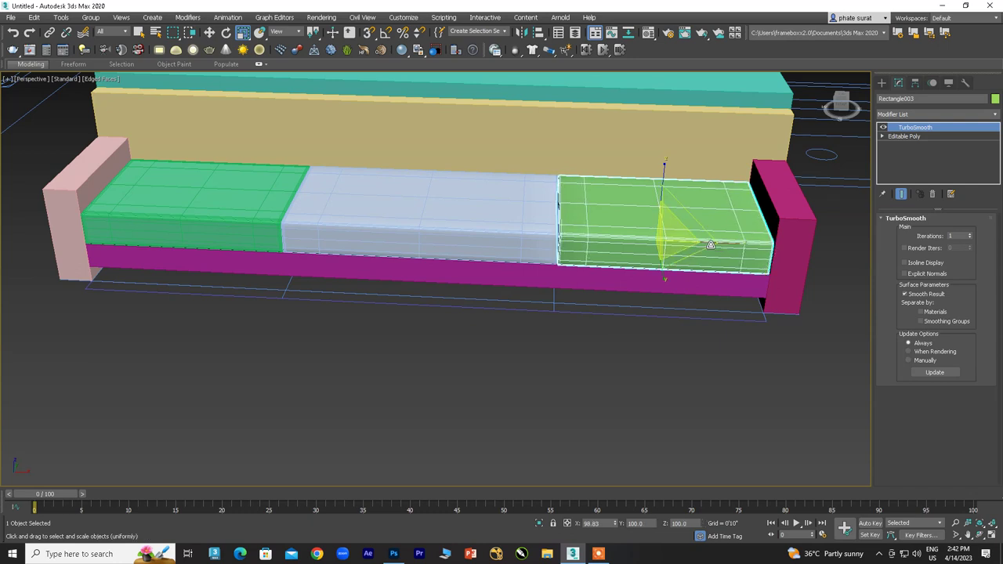
pyautogui.click(230, 210)
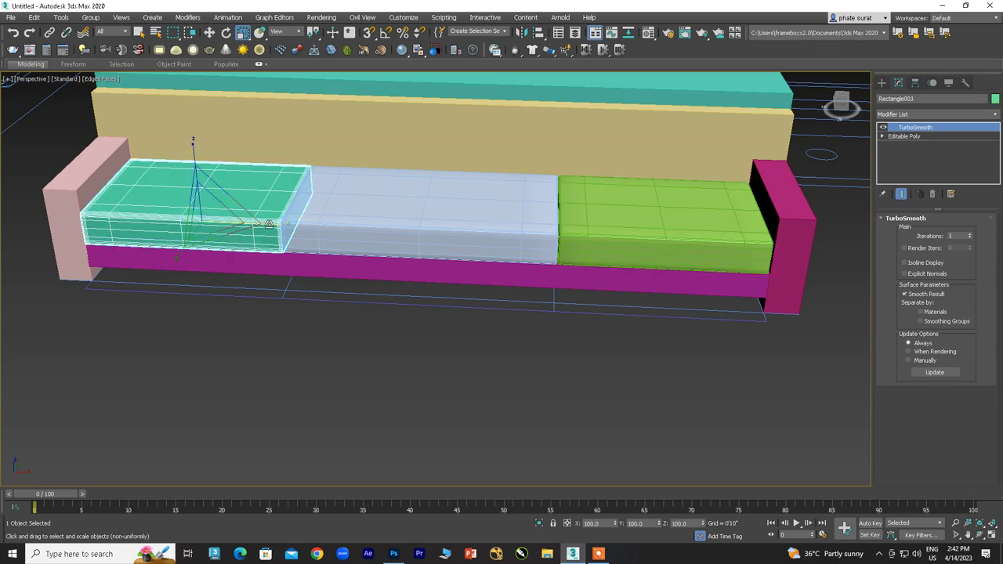
pyautogui.moveTo(268, 225)
pyautogui.keyDown('alt'); pyautogui.mouseDown(button='middle')
pyautogui.moveTo(302, 255)
pyautogui.moveTo(473, 277)
pyautogui.mouseUp(button='middle'); pyautogui.keyUp('alt')
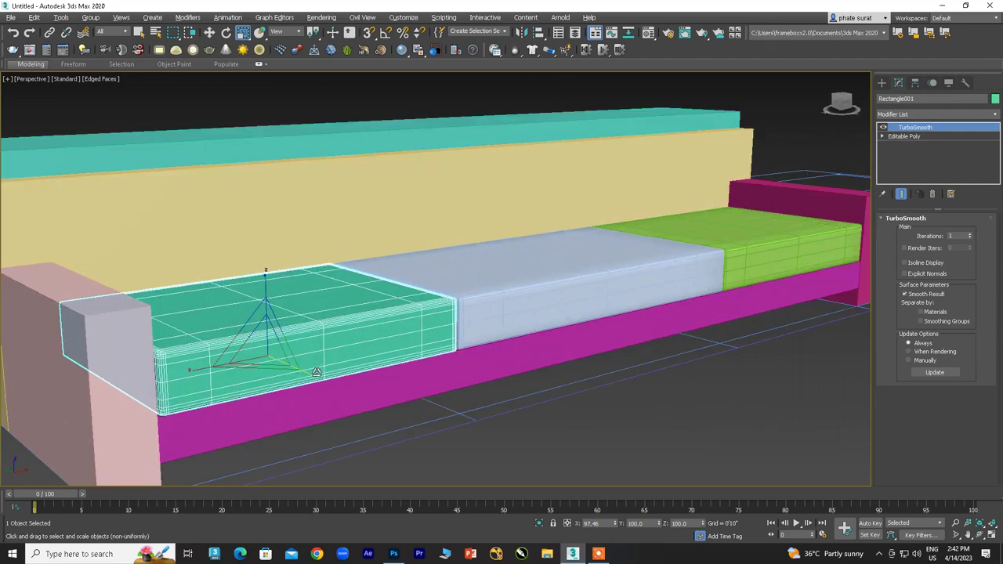
pyautogui.keyDown('alt'); pyautogui.moveTo(473, 276); pyautogui.dragTo(449, 327, button='middle'); pyautogui.keyUp('alt')
pyautogui.scroll(-2, 448, 327)
pyautogui.scroll(-2, 444, 327)
pyautogui.scroll(-3, 459, 330)
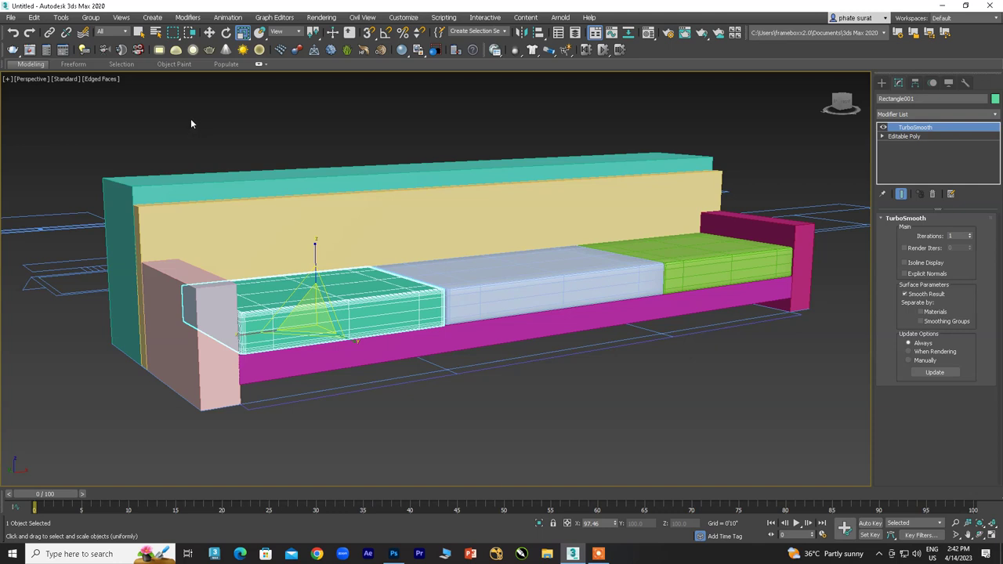
pyautogui.press('w')
pyautogui.click(280, 129)
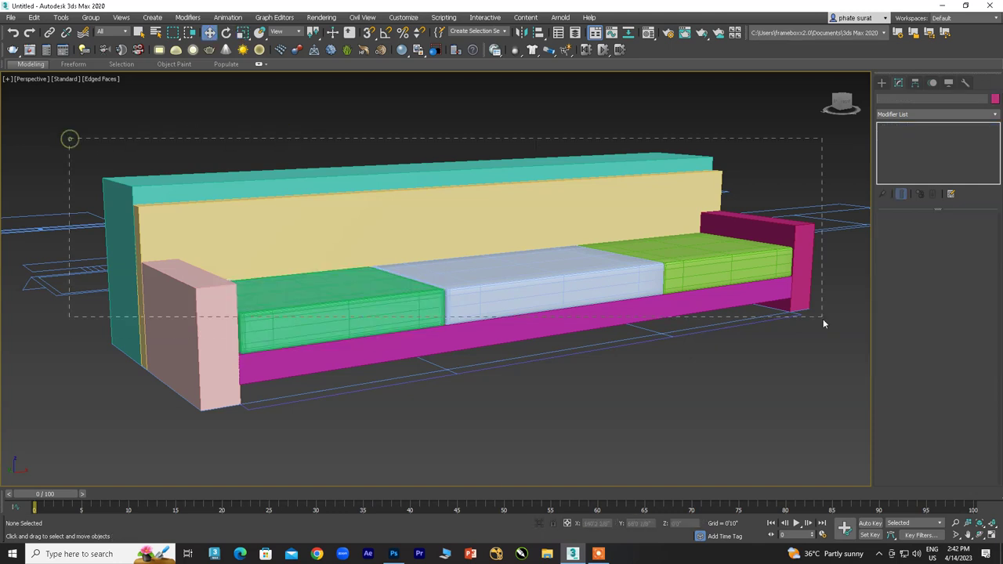
pyautogui.moveTo(581, 200); pyautogui.dragTo(393, 209)
# Step: Assign the 01 - Default grey material to the backrest, three cushions, both armrests and base
pyautogui.click(374, 134)
pyautogui.click(648, 32)
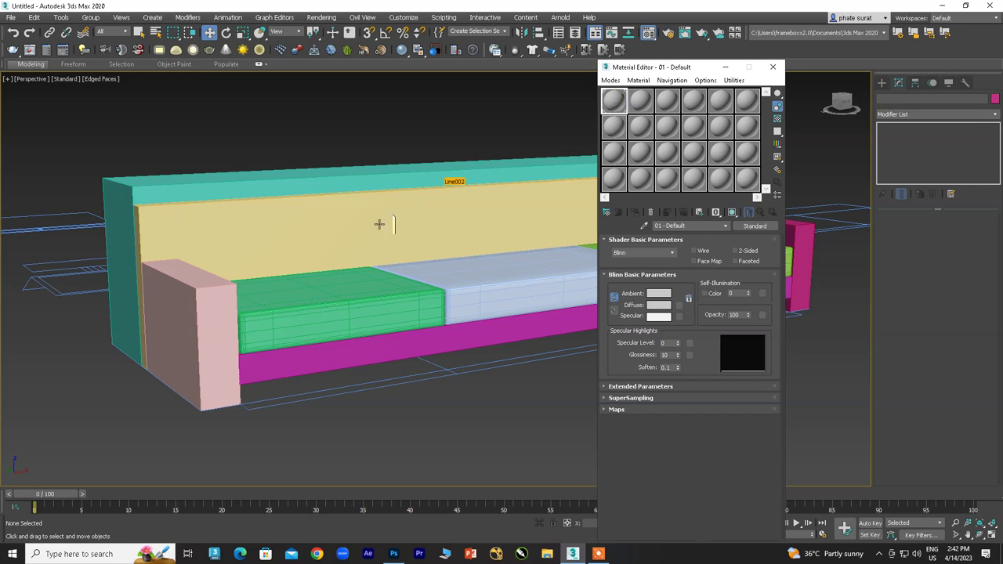
pyautogui.moveTo(613, 101); pyautogui.dragTo(378, 224)
pyautogui.moveTo(613, 100); pyautogui.dragTo(347, 313)
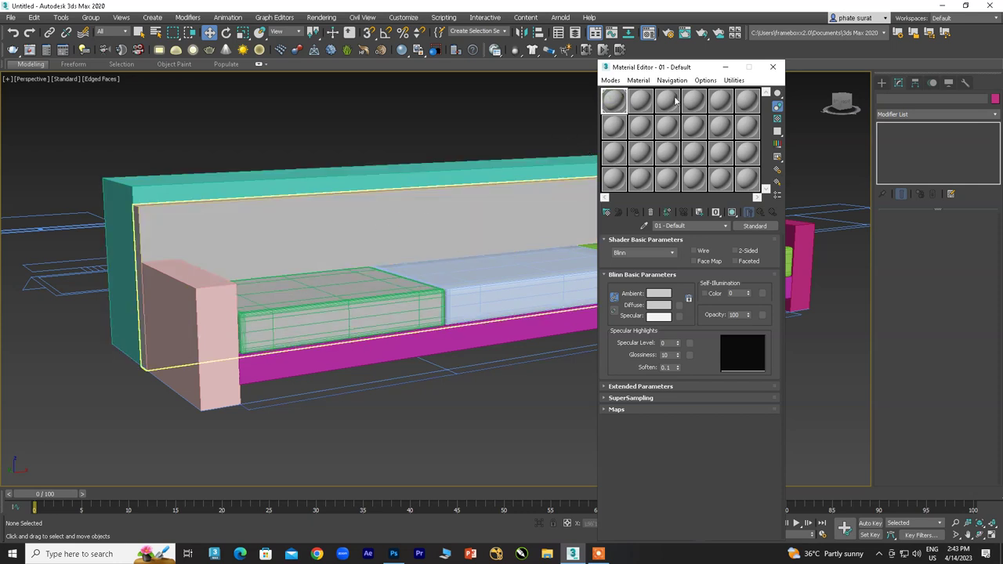
pyautogui.moveTo(640, 102); pyautogui.dragTo(525, 254)
pyautogui.moveTo(669, 69); pyautogui.dragTo(834, 74)
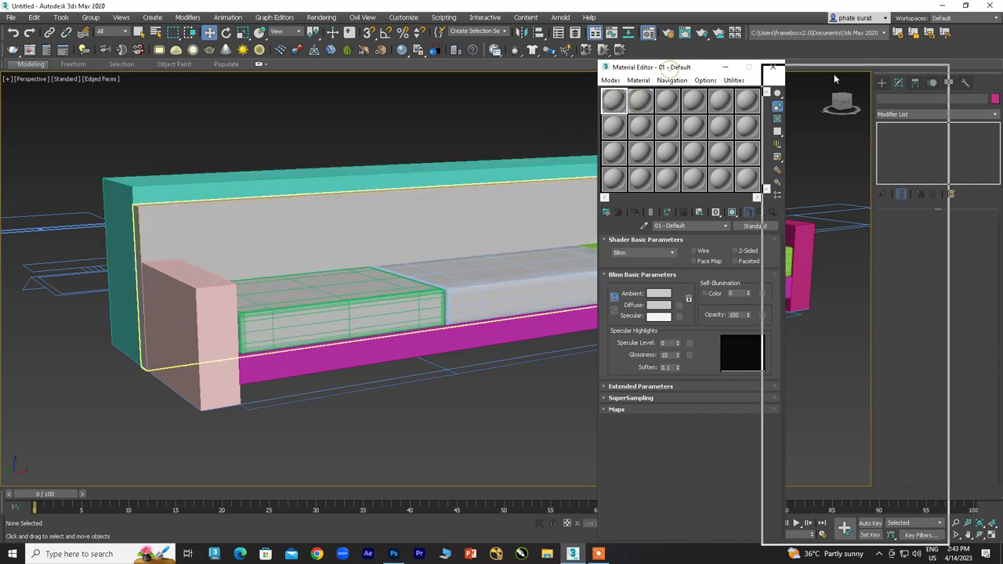
pyautogui.moveTo(777, 105); pyautogui.dragTo(705, 262)
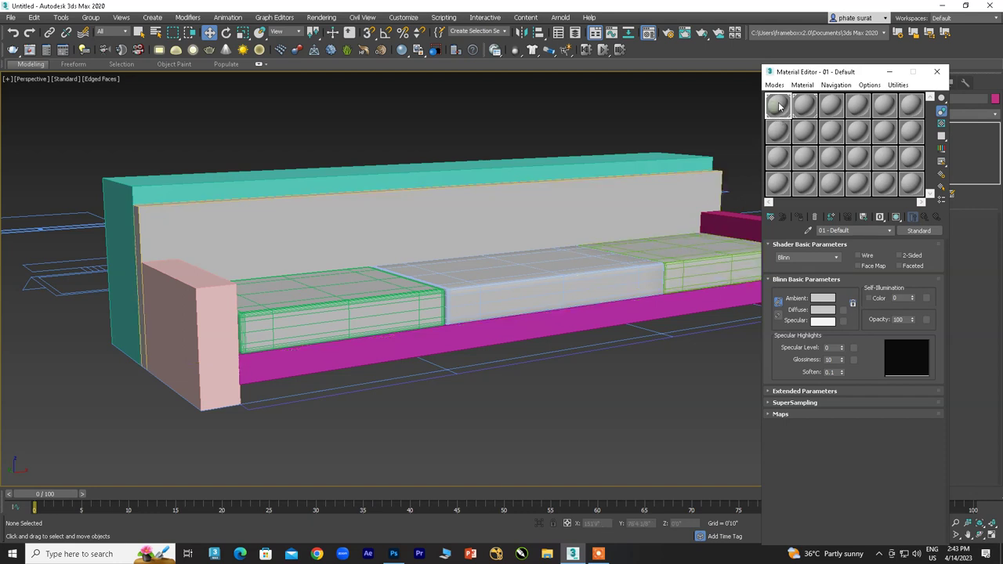
pyautogui.moveTo(729, 223); pyautogui.dragTo(729, 224)
pyautogui.moveTo(683, 281); pyautogui.dragTo(707, 269)
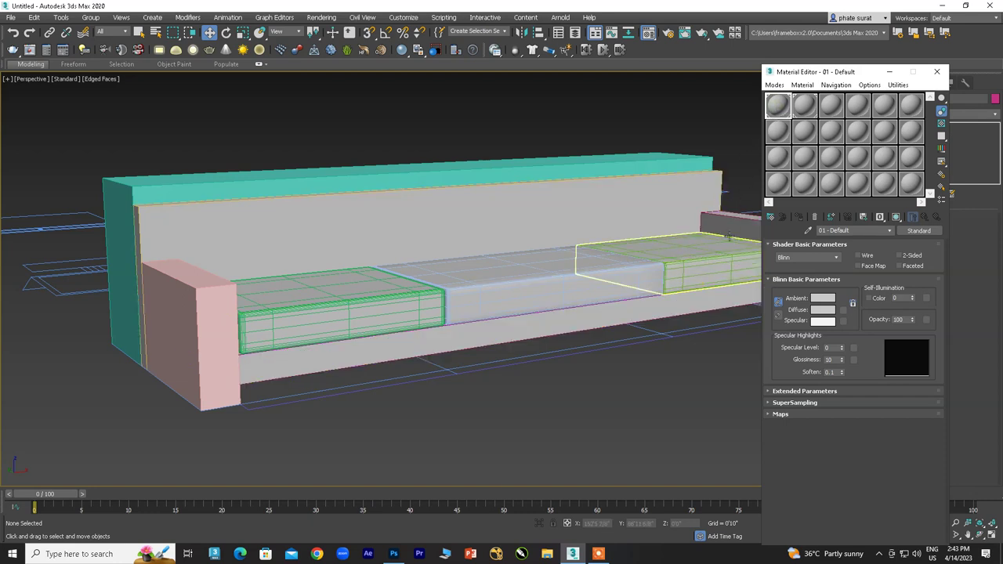
pyautogui.moveTo(778, 105); pyautogui.dragTo(220, 324)
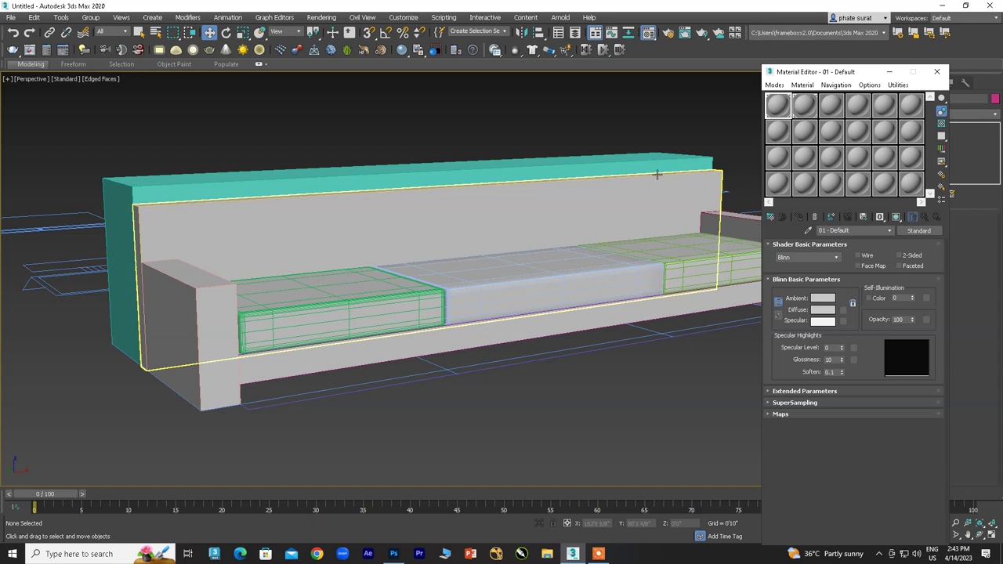
pyautogui.moveTo(424, 172)
pyautogui.keyDown('alt'); pyautogui.mouseDown(button='middle')
pyautogui.moveTo(426, 269)
pyautogui.moveTo(472, 291)
pyautogui.mouseUp(button='middle'); pyautogui.keyUp('alt')
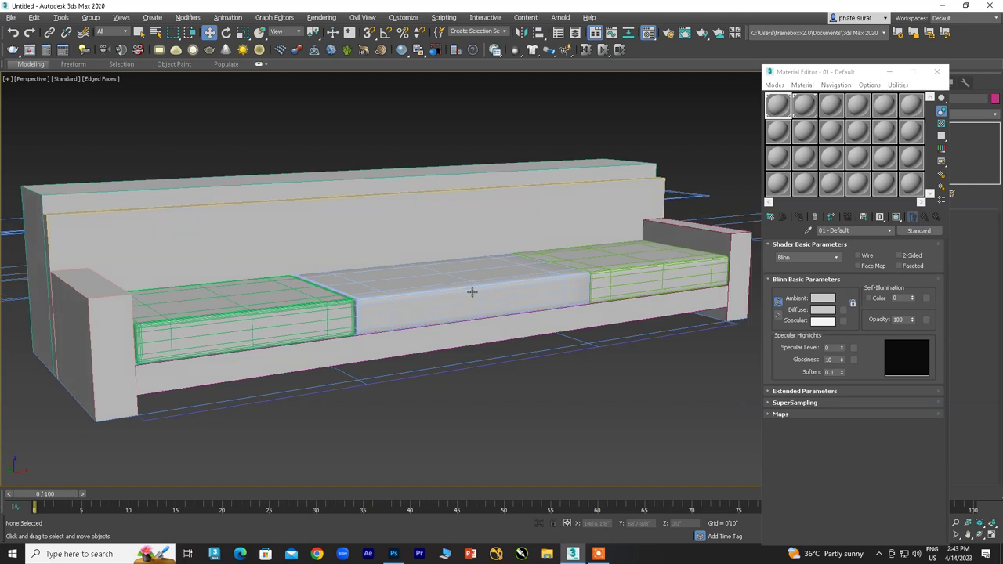
pyautogui.click(704, 33)
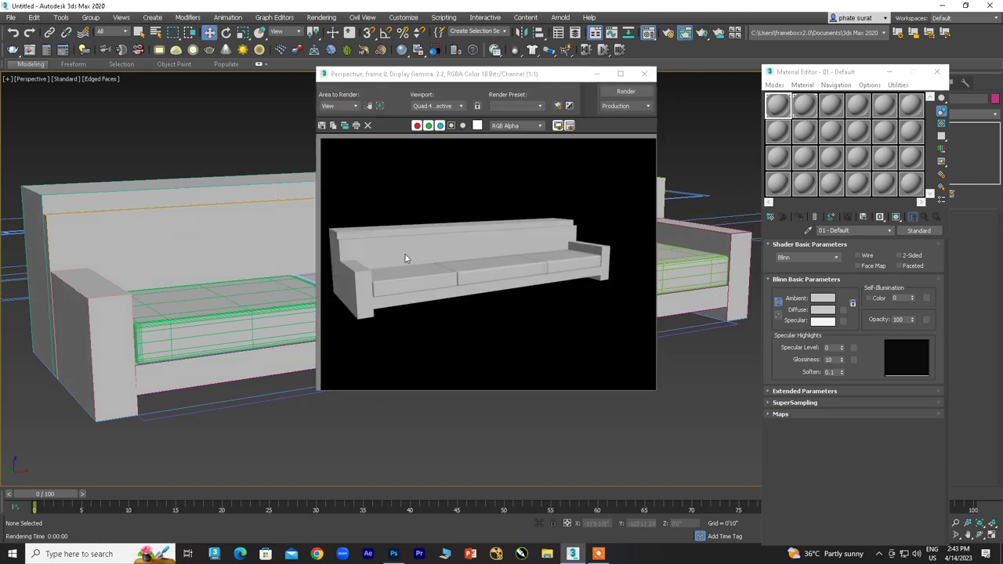
pyautogui.scroll(1, 382, 285)
pyautogui.scroll(1, 392, 305)
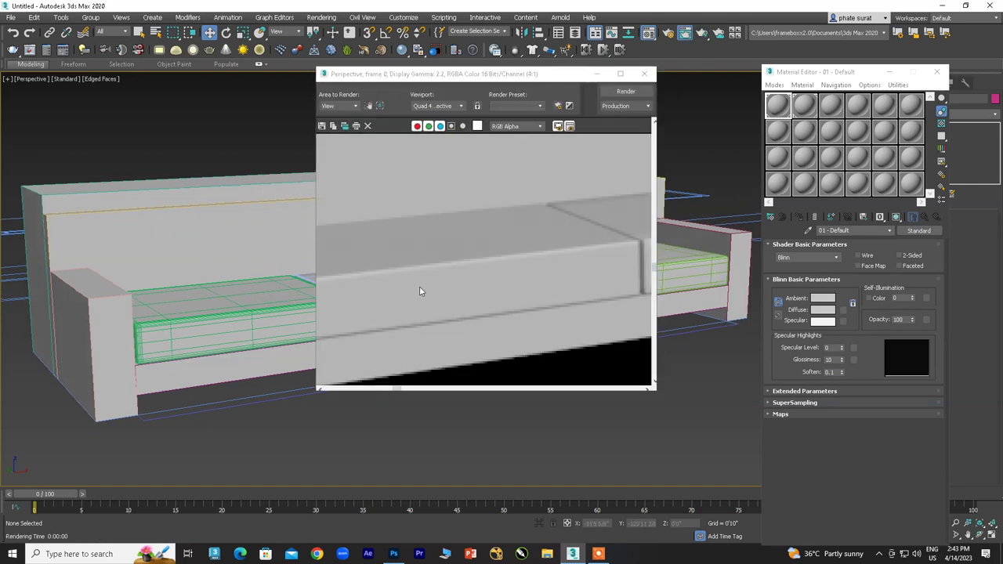
pyautogui.scroll(-2, 419, 286)
pyautogui.scroll(1, 419, 284)
pyautogui.scroll(-1, 421, 279)
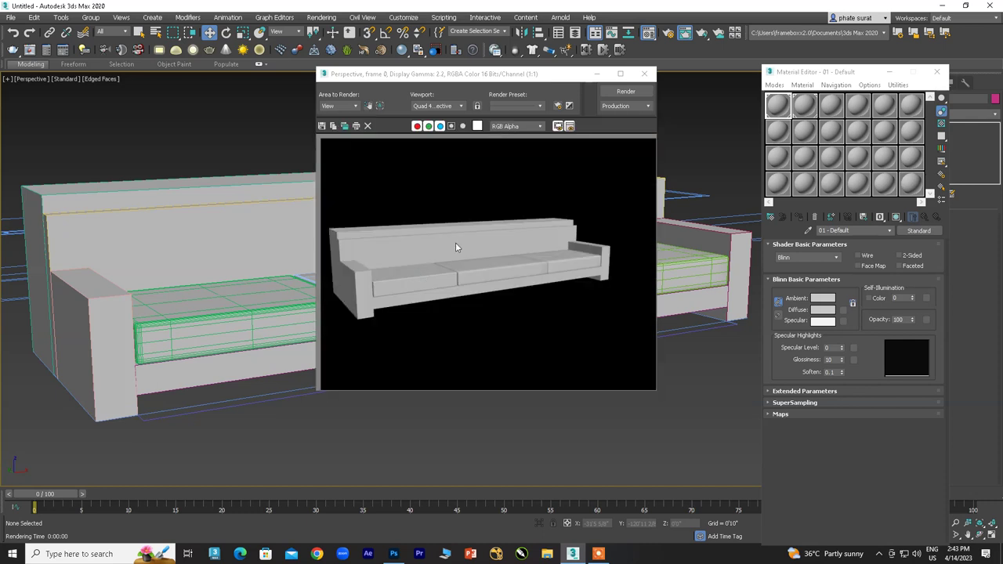
pyautogui.click(643, 74)
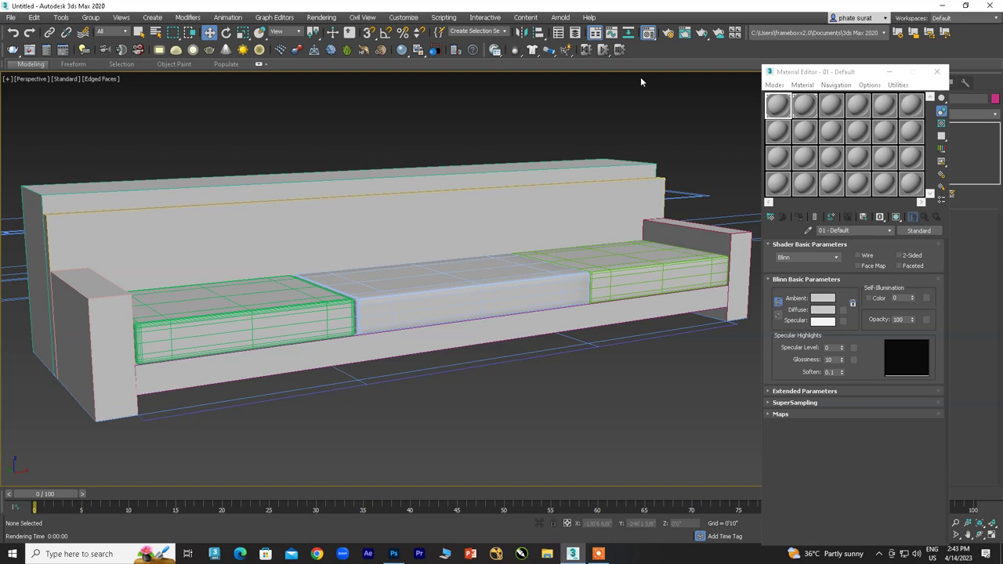
# Step: Close the Material Editor, select all eight sofa parts and group them as Group001
pyautogui.click(936, 73)
pyautogui.scroll(-5, 515, 222)
pyautogui.keyDown('alt'); pyautogui.moveTo(515, 222); pyautogui.dragTo(353, 297, button='middle'); pyautogui.keyUp('alt')
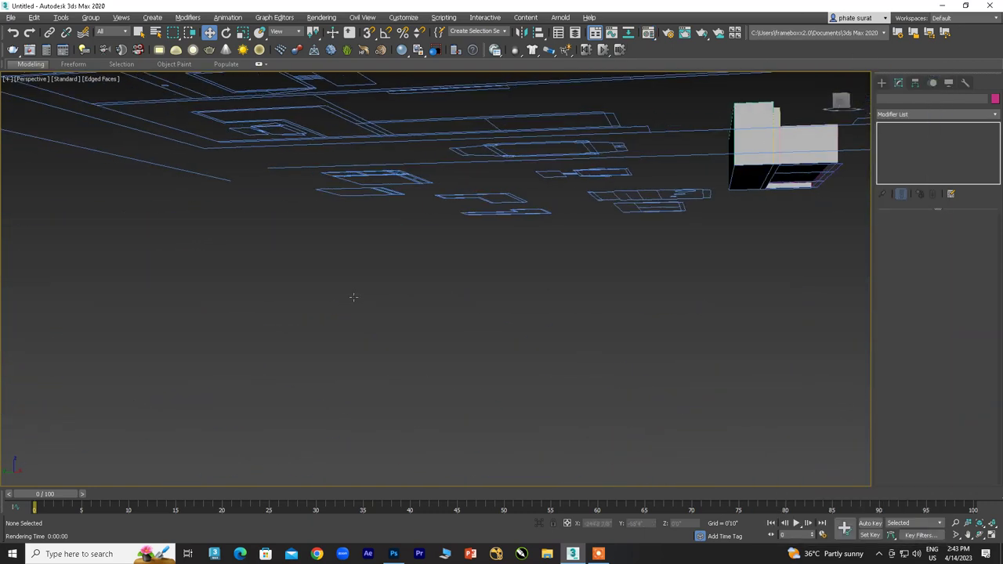
pyautogui.moveTo(778, 189)
pyautogui.keyDown('alt'); pyautogui.mouseDown(button='middle')
pyautogui.moveTo(750, 208)
pyautogui.moveTo(690, 179)
pyautogui.mouseUp(button='middle'); pyautogui.keyUp('alt')
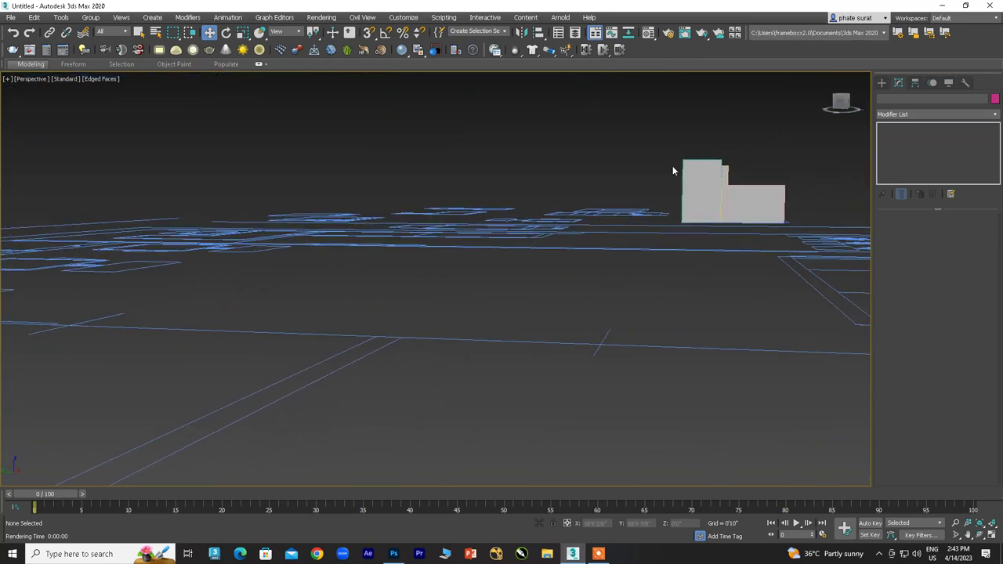
pyautogui.moveTo(808, 204); pyautogui.dragTo(822, 203)
pyautogui.moveTo(823, 203)
pyautogui.keyDown('alt'); pyautogui.mouseDown(button='middle')
pyautogui.moveTo(745, 253)
pyautogui.moveTo(705, 261)
pyautogui.mouseUp(button='middle'); pyautogui.keyUp('alt')
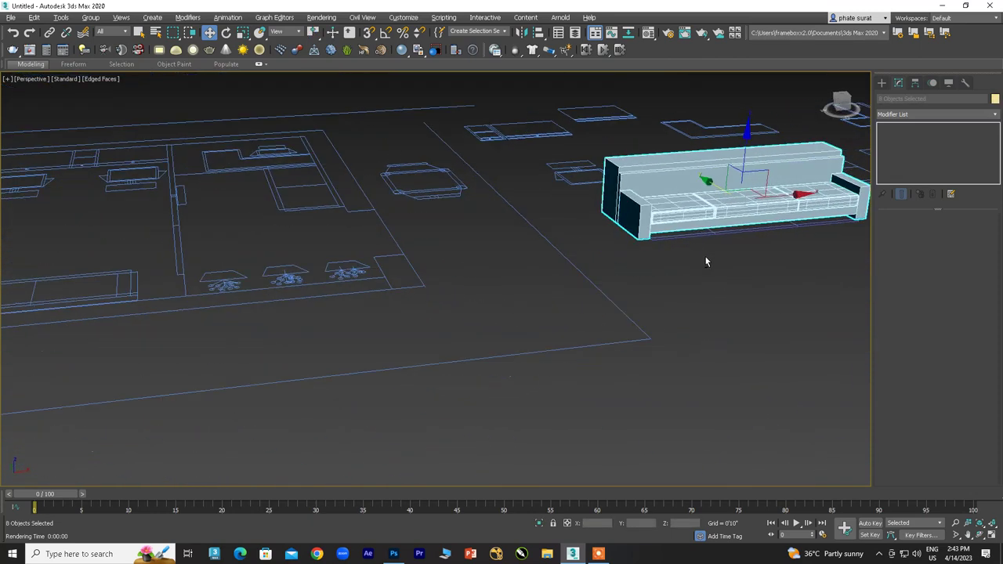
pyautogui.click(91, 17)
pyautogui.click(110, 34)
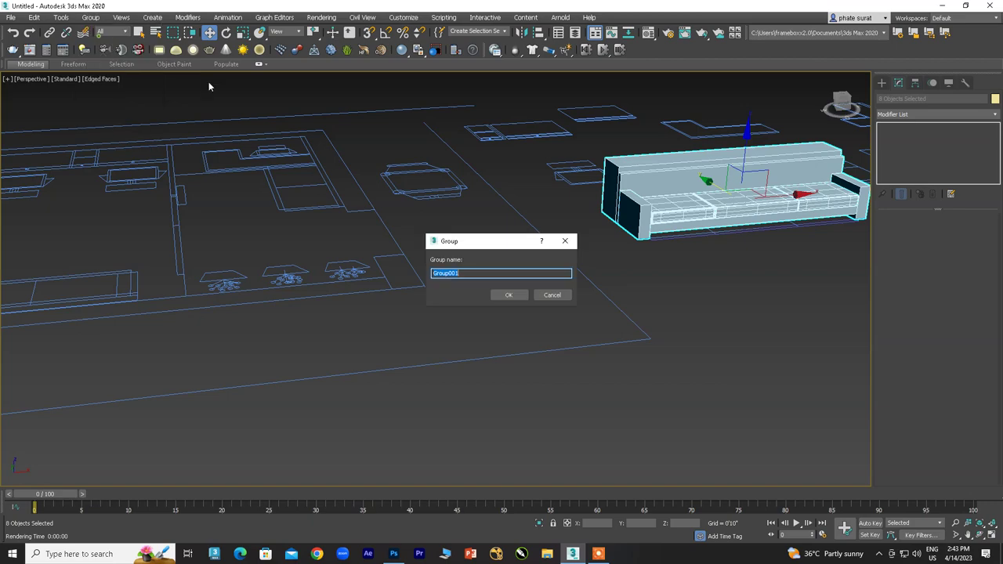
pyautogui.click(520, 292)
# Step: Orbit around the grouped sofa to inspect it from several angles
pyautogui.moveTo(540, 293)
pyautogui.keyDown('alt'); pyautogui.mouseDown(button='middle')
pyautogui.moveTo(705, 271)
pyautogui.moveTo(697, 288)
pyautogui.moveTo(711, 288)
pyautogui.mouseUp(button='middle'); pyautogui.keyUp('alt')
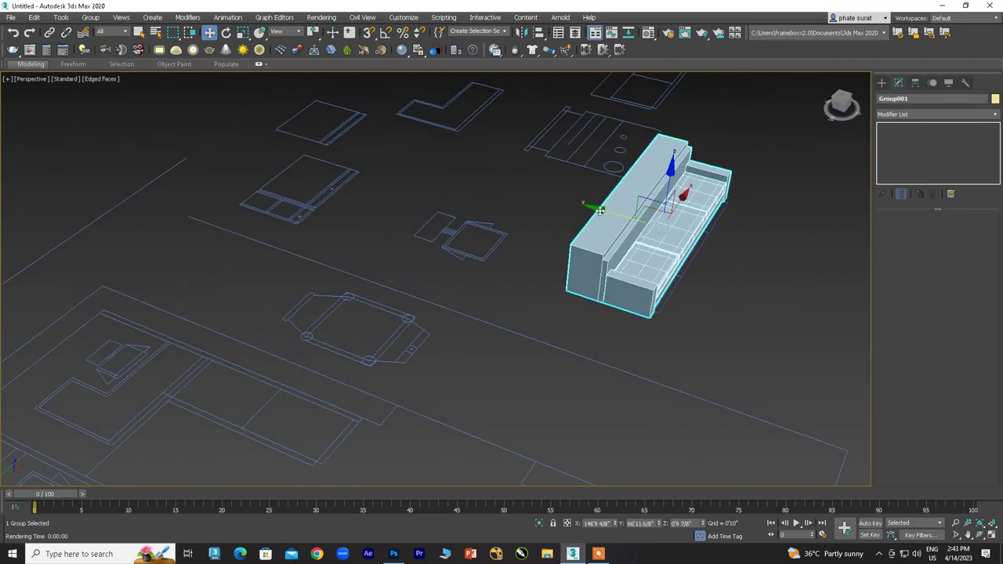
pyautogui.moveTo(783, 248)
pyautogui.keyDown('alt'); pyautogui.mouseDown(button='middle')
pyautogui.moveTo(796, 251)
pyautogui.moveTo(541, 314)
pyautogui.moveTo(570, 323)
pyautogui.mouseUp(button='middle'); pyautogui.keyUp('alt')
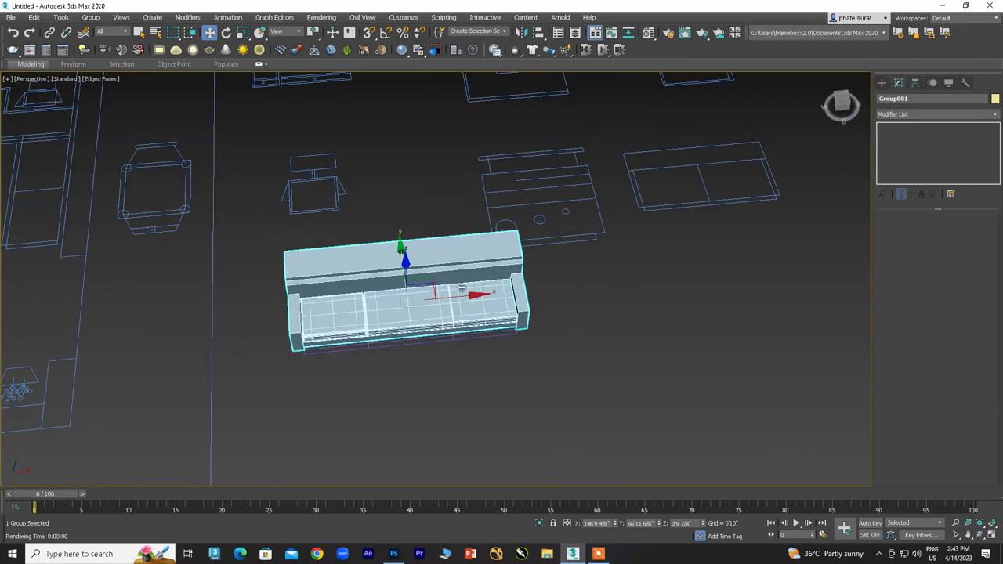
pyautogui.moveTo(477, 294)
pyautogui.keyDown('alt'); pyautogui.mouseDown(button='middle')
pyautogui.moveTo(526, 345)
pyautogui.moveTo(551, 333)
pyautogui.moveTo(544, 319)
pyautogui.moveTo(570, 314)
pyautogui.mouseUp(button='middle'); pyautogui.keyUp('alt')
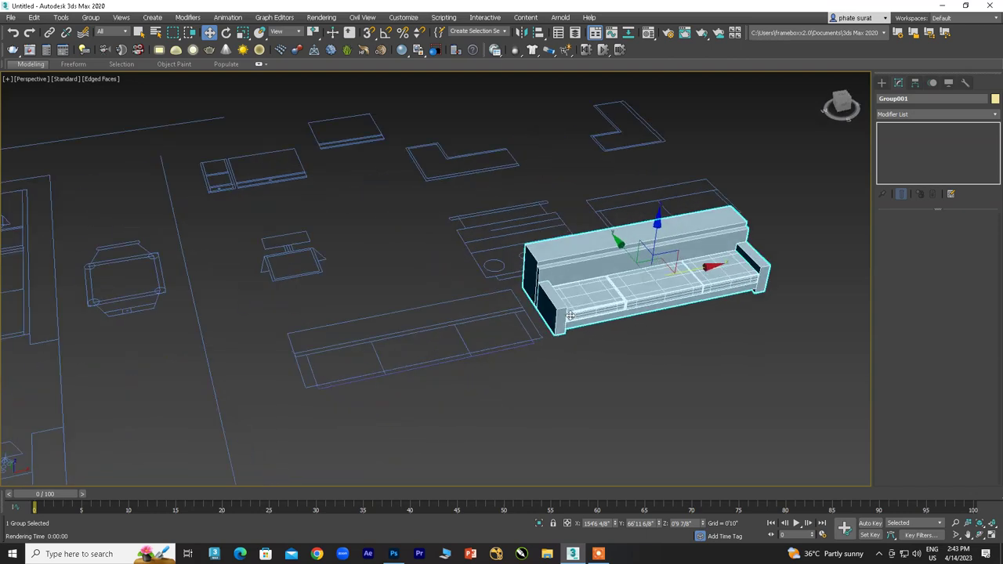
pyautogui.click(603, 376)
pyautogui.click(543, 248)
pyautogui.scroll(2, 650, 318)
pyautogui.scroll(3, 650, 318)
pyautogui.scroll(-4, 546, 304)
pyautogui.scroll(-1, 546, 304)
pyautogui.keyDown('alt'); pyautogui.moveTo(546, 304); pyautogui.dragTo(548, 314, button='middle'); pyautogui.keyUp('alt')
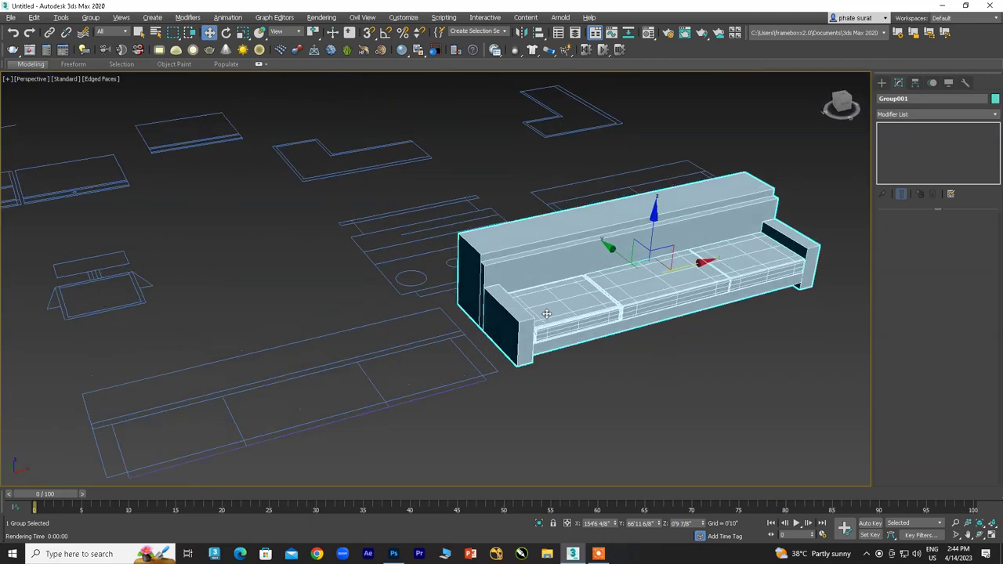
pyautogui.scroll(2, 646, 301)
pyautogui.scroll(-2, 639, 298)
pyautogui.moveTo(640, 298)
pyautogui.keyDown('alt'); pyautogui.mouseDown(button='middle')
pyautogui.moveTo(551, 285)
pyautogui.moveTo(665, 296)
pyautogui.mouseUp(button='middle'); pyautogui.keyUp('alt')
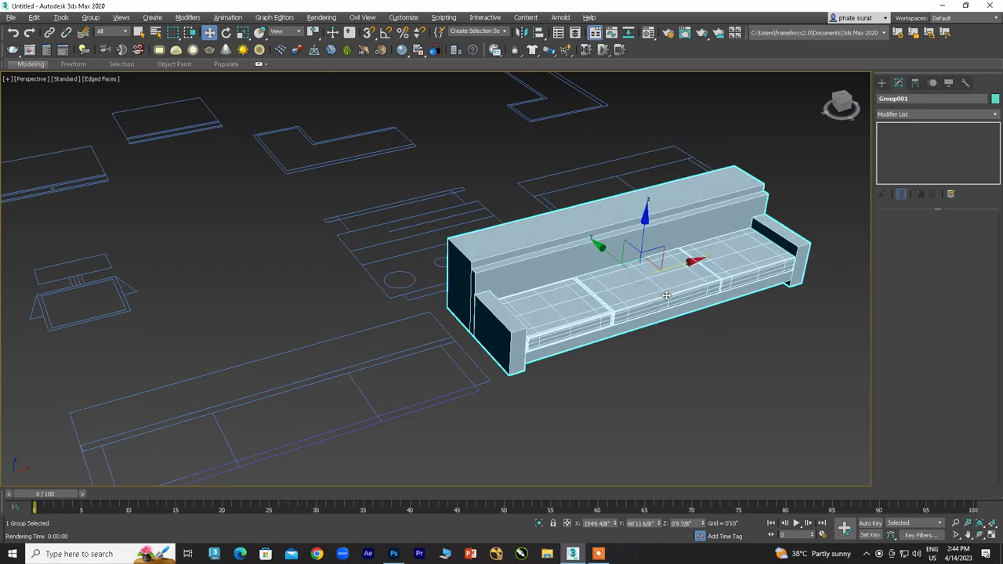